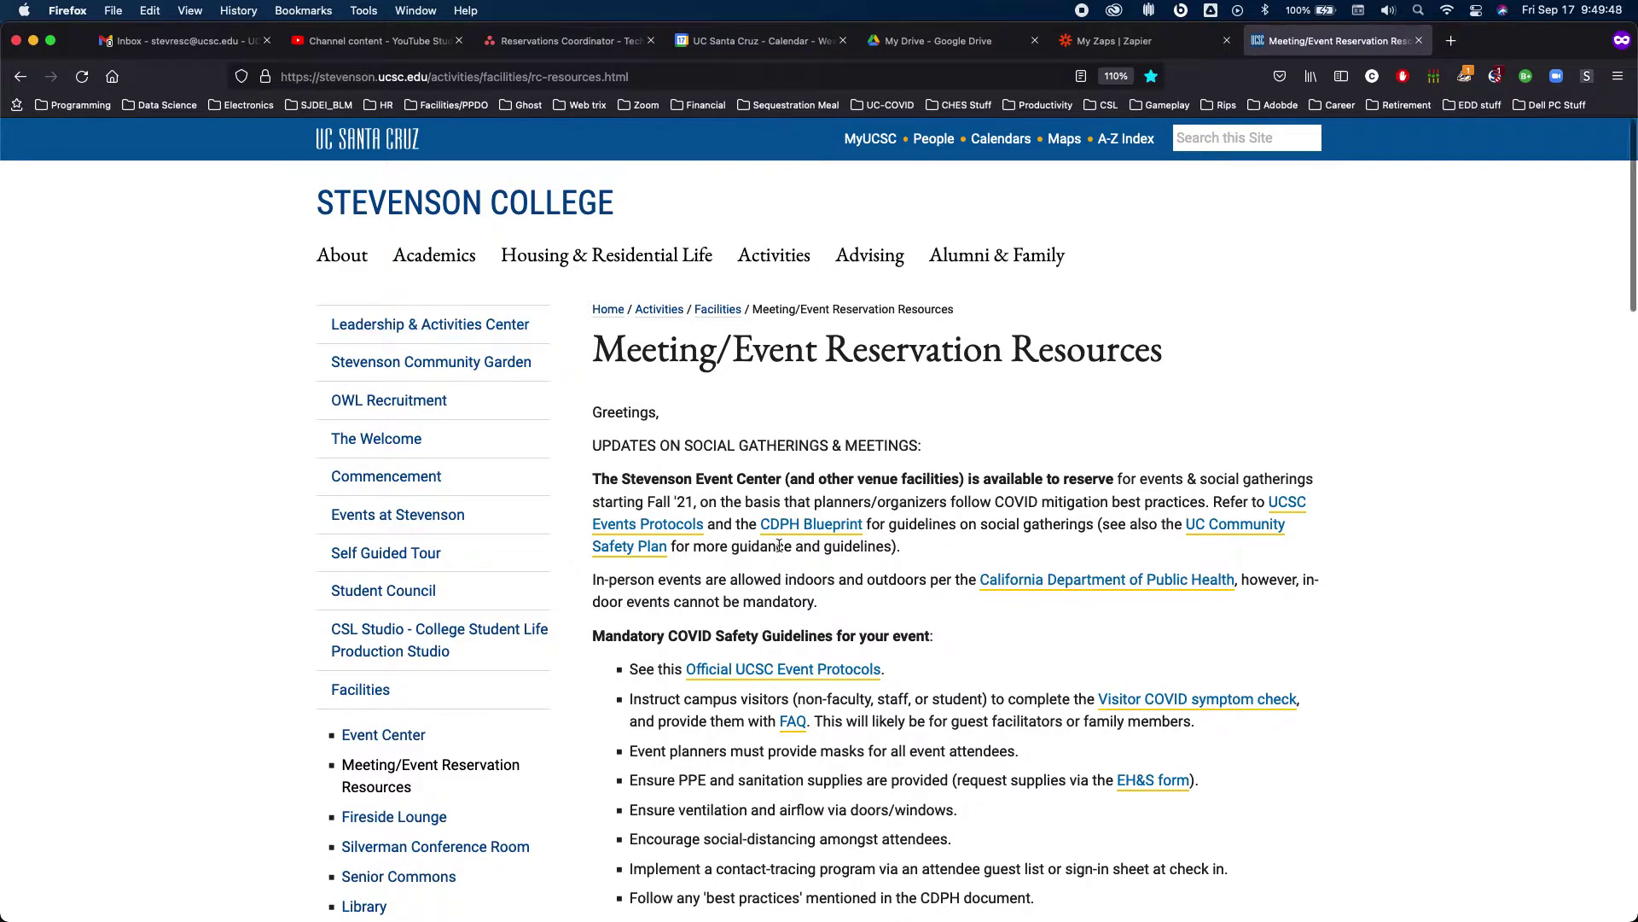
Scroll down the reservation resources page to the venue list and Room Reservation Request Form link
{"action": "scroll", "coordinate": [768, 512], "scroll_direction": "down", "scroll_amount": 1}
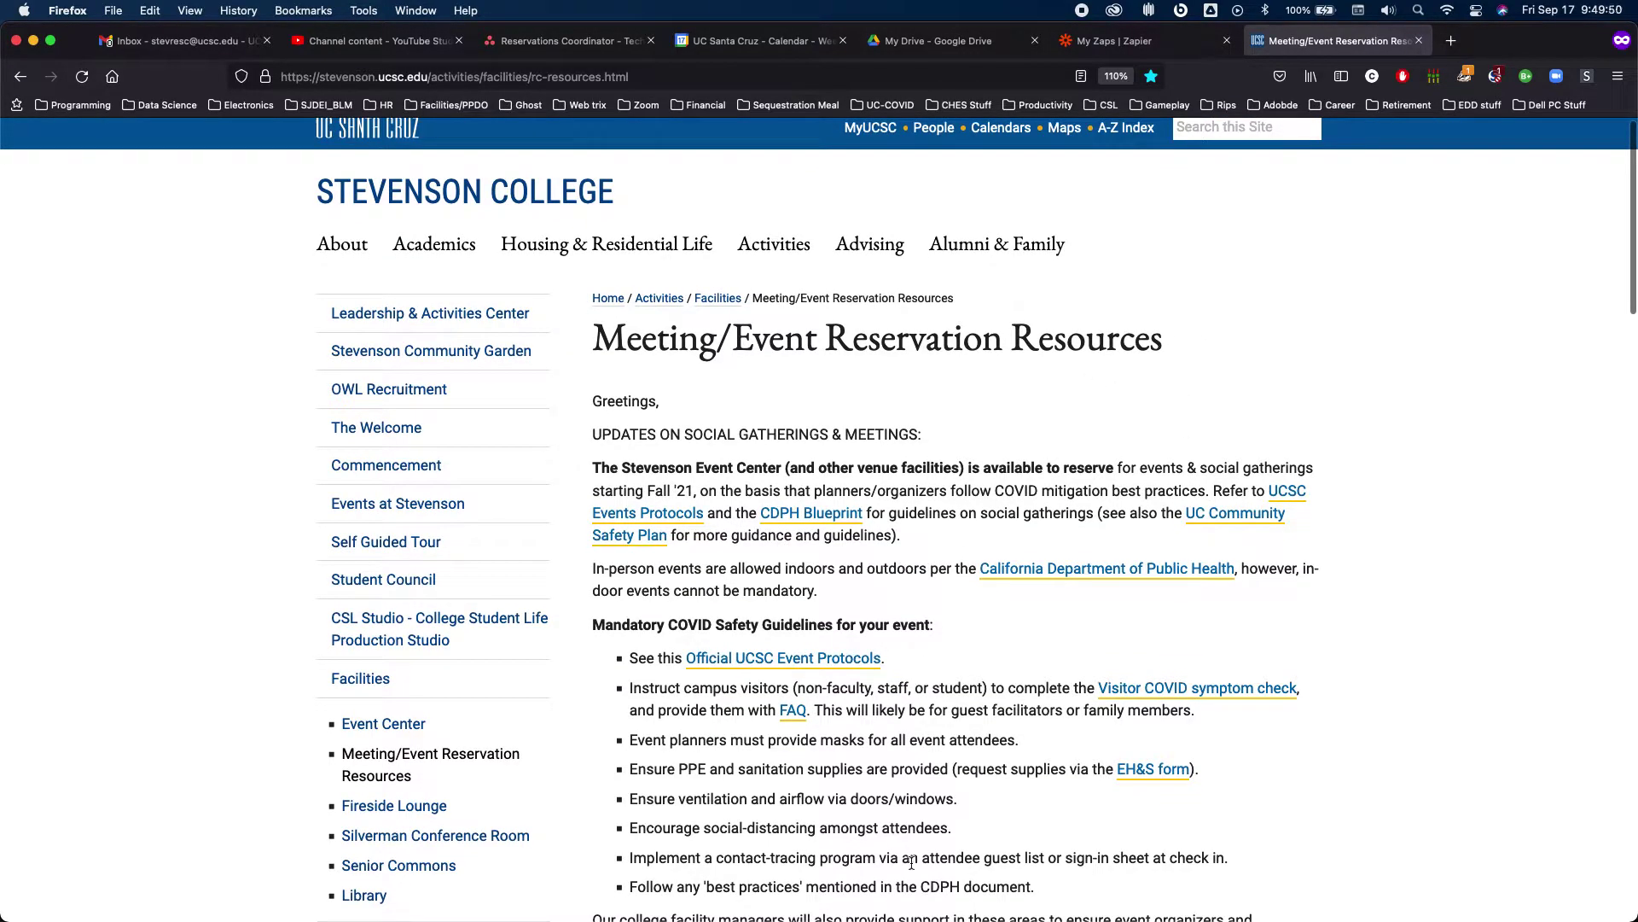
{"action": "scroll", "coordinate": [912, 867], "scroll_direction": "down", "scroll_amount": 10}
{"action": "scroll", "coordinate": [912, 864], "scroll_direction": "down", "scroll_amount": 6}
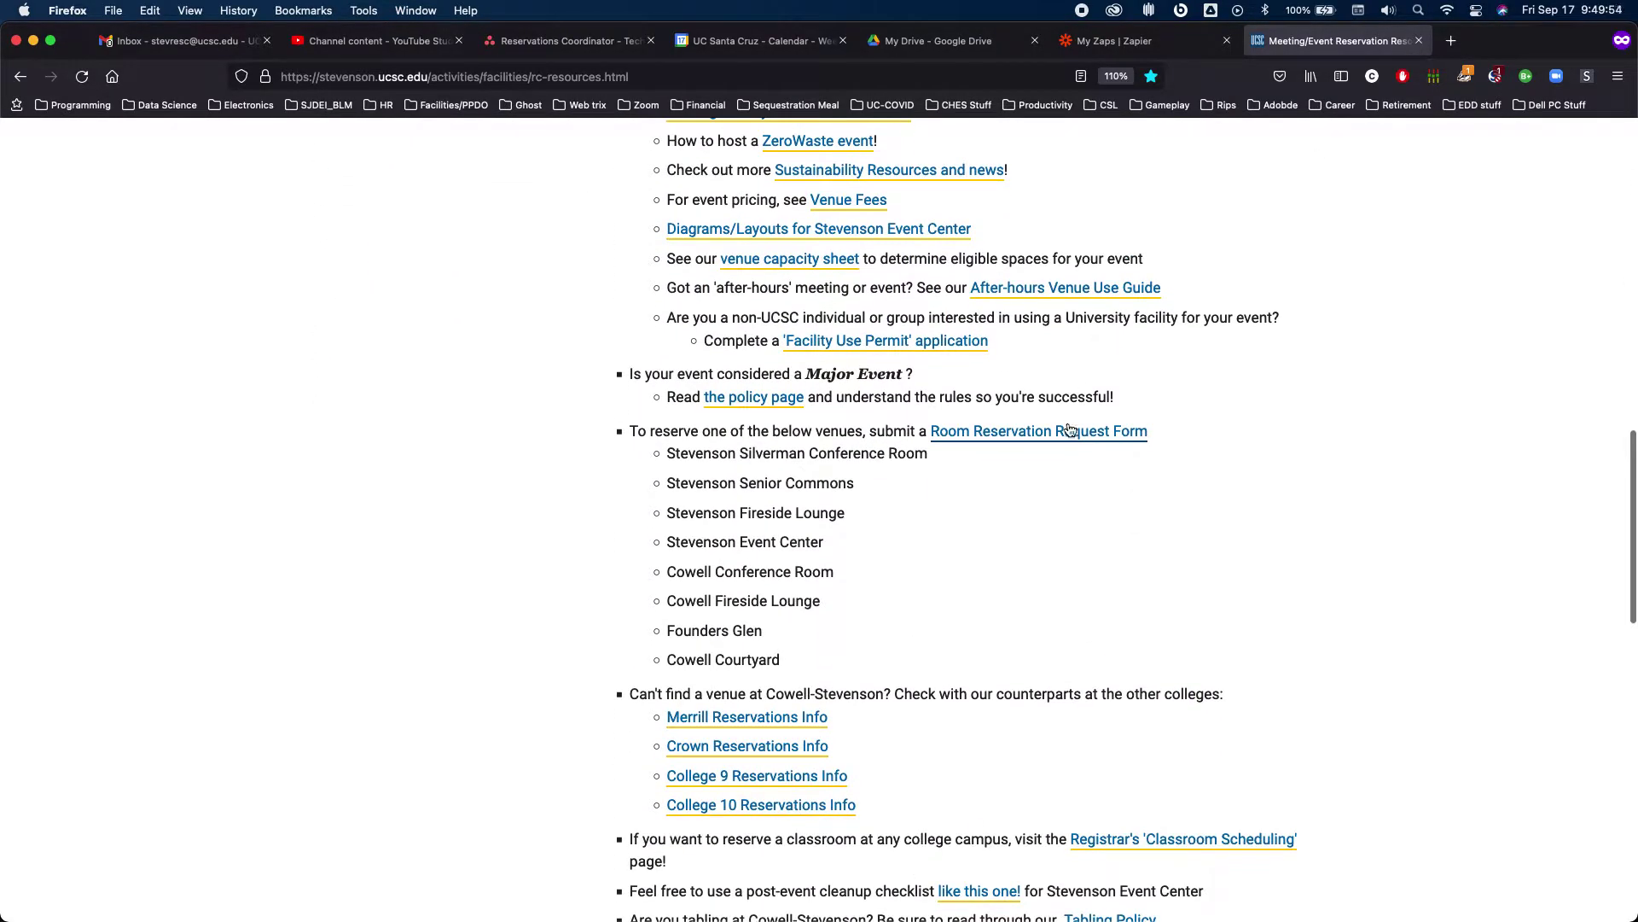
Open the Room Reservation Request Form and enter the contact's first and last name, phone number and e-mail
{"action": "left_click", "coordinate": [1051, 439]}
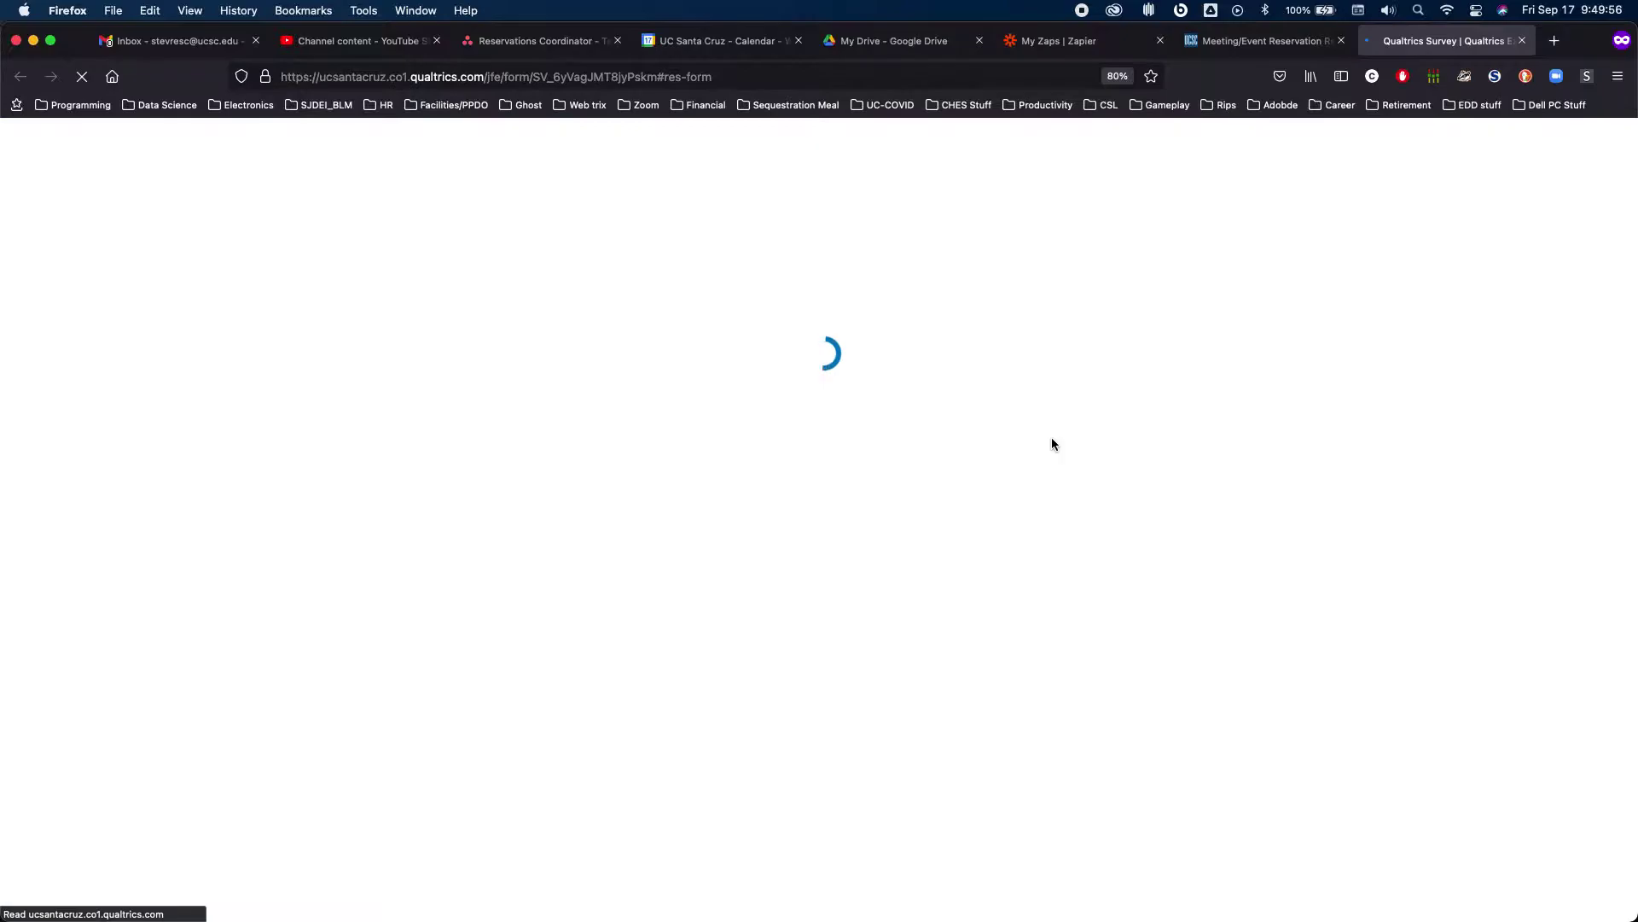
{"action": "scroll", "coordinate": [1055, 444], "scroll_direction": "down", "scroll_amount": 6}
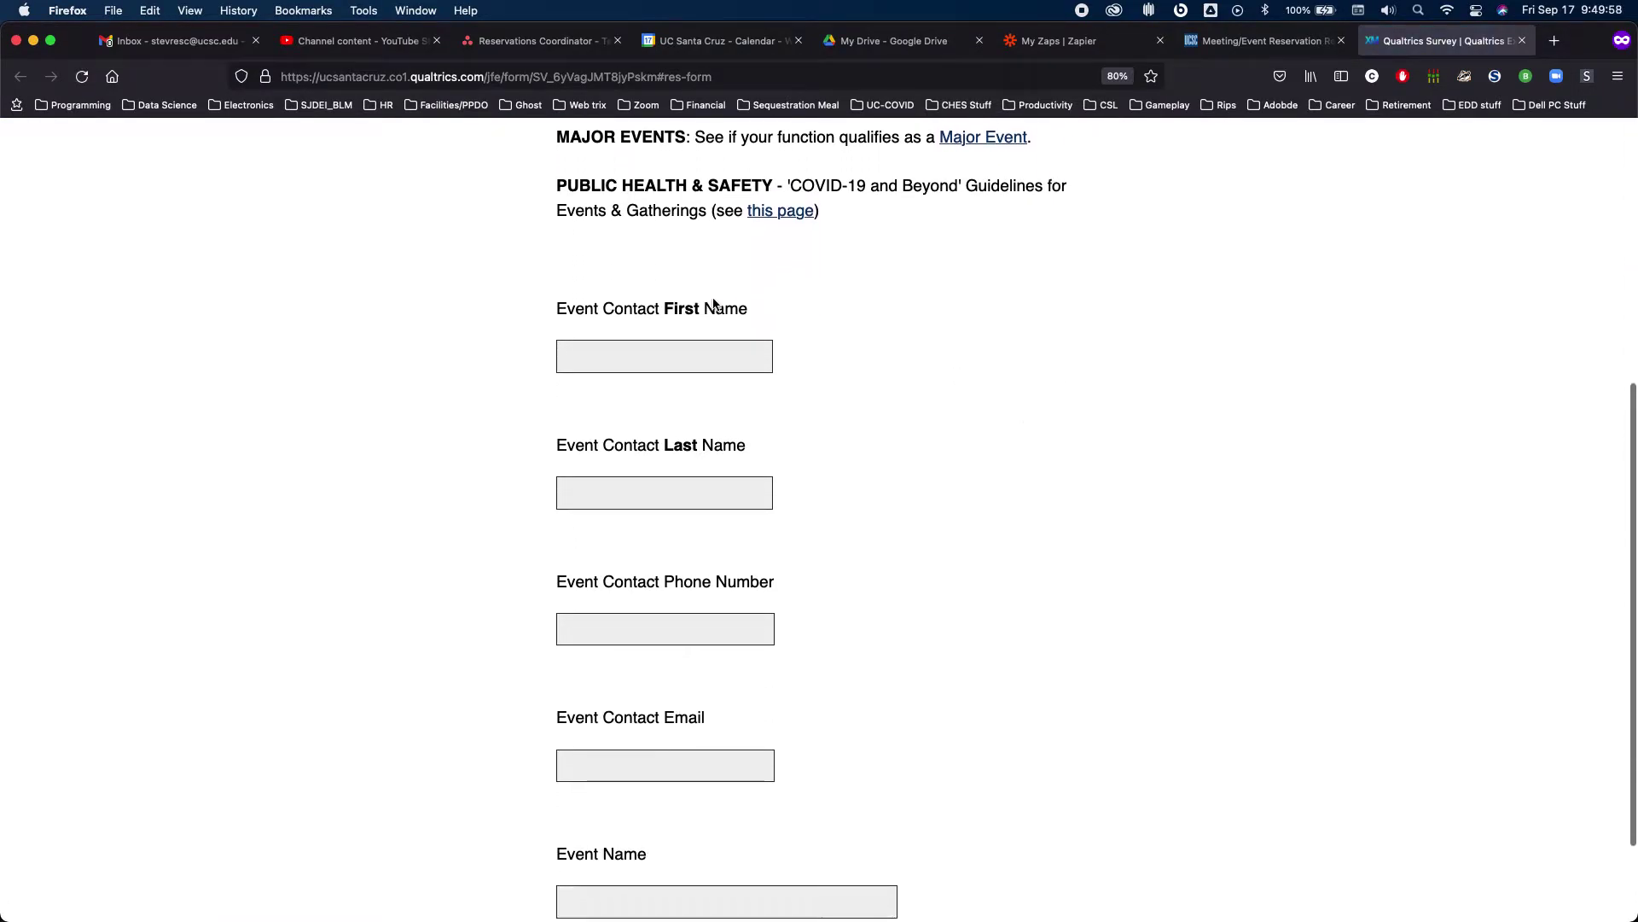
{"action": "left_click", "coordinate": [695, 356]}
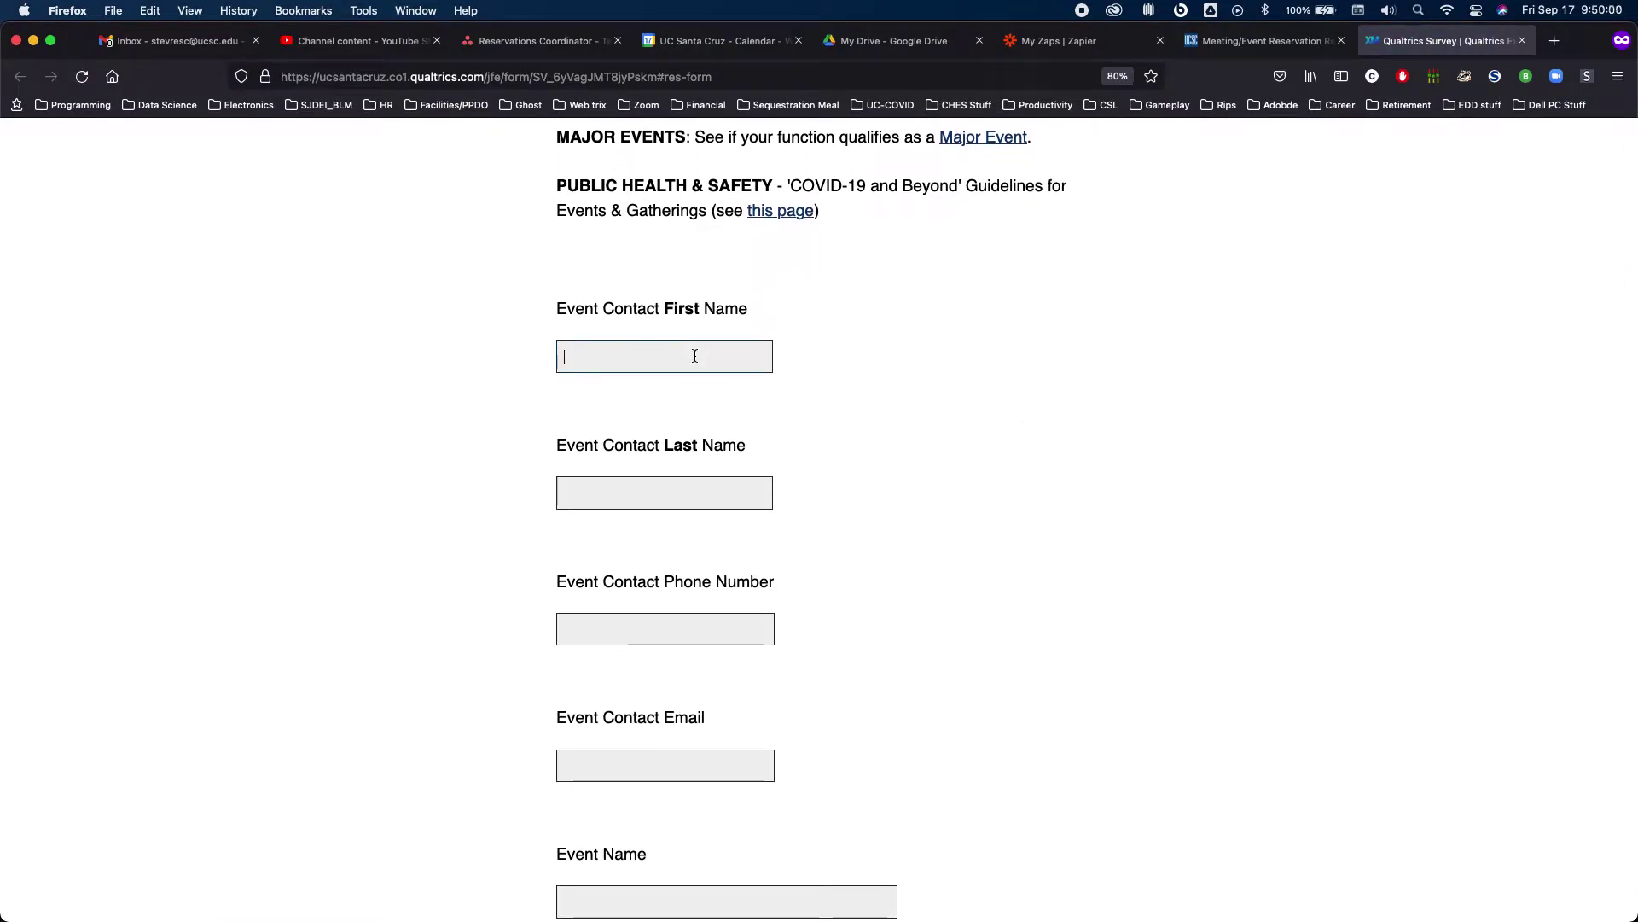
{"action": "type", "text": "Test"}
{"action": "key", "text": "Tab"}
{"action": "type", "text": "Test"}
{"action": "key", "text": "Tab"}
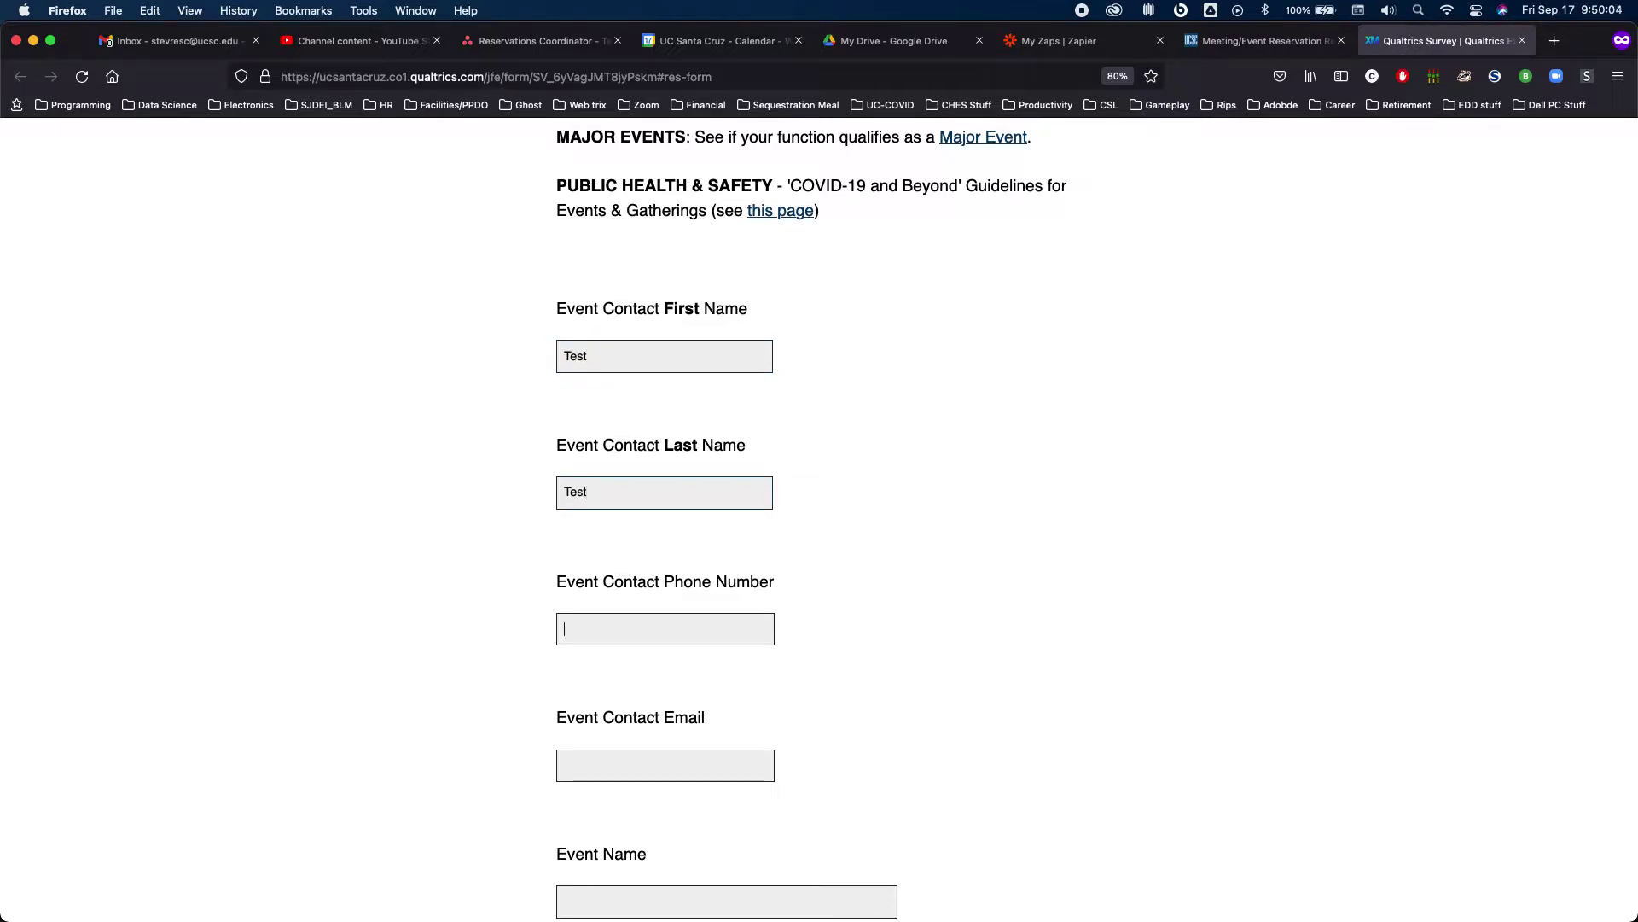
{"action": "key", "text": "Tab"}
Enter 'Client' as the event name and continue to the next page
{"action": "scroll", "coordinate": [1097, 517], "scroll_direction": "down", "scroll_amount": 1}
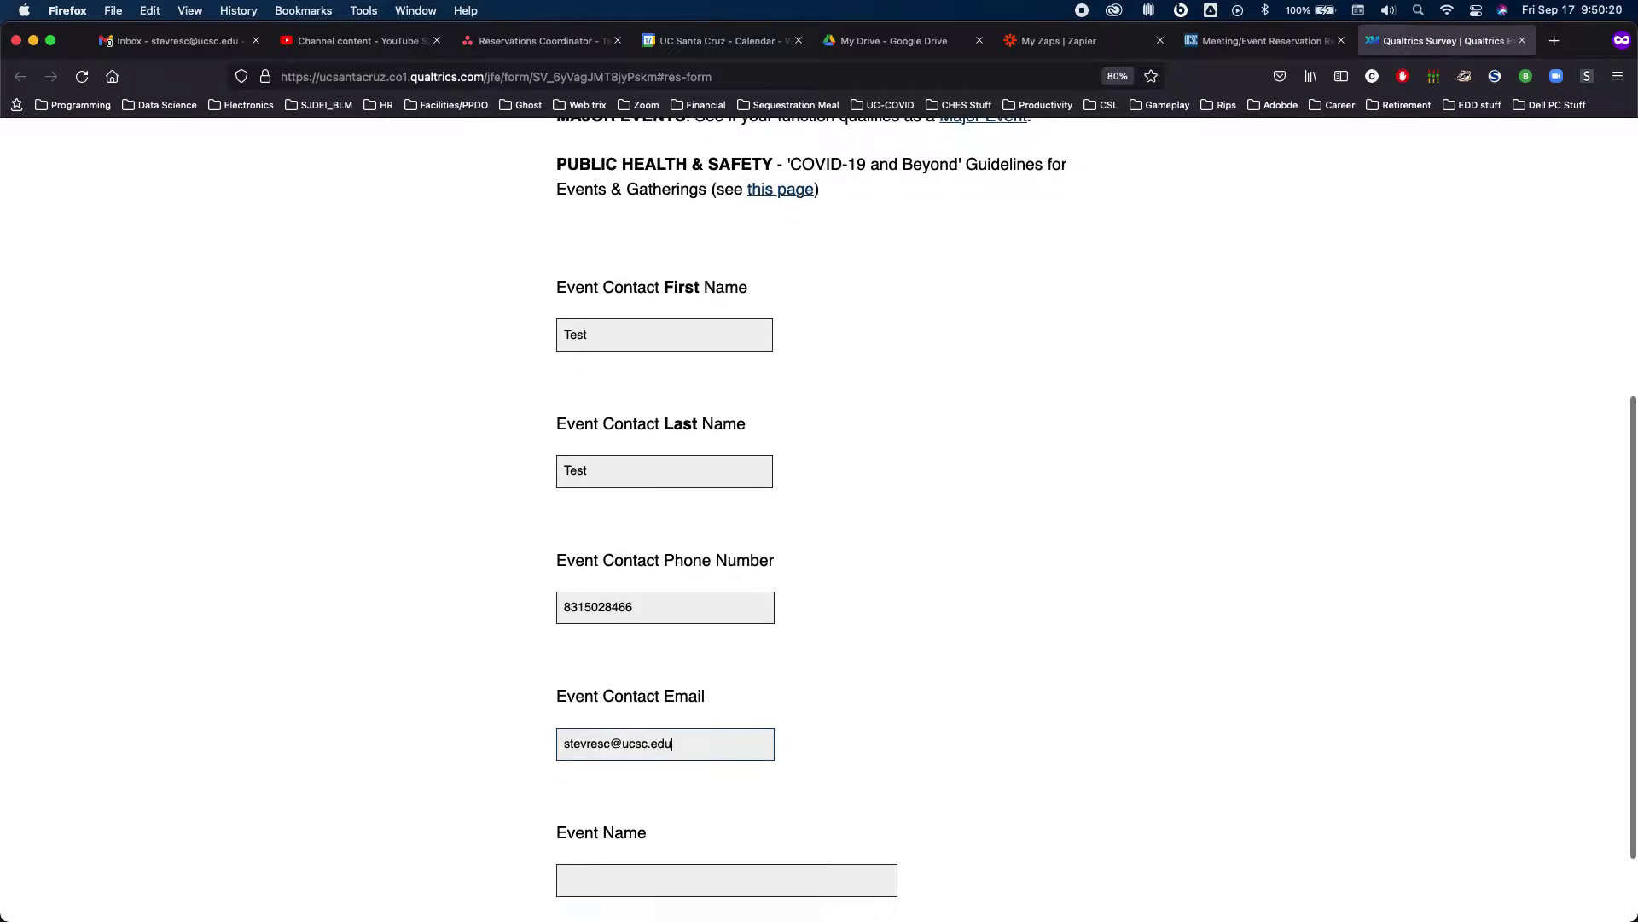
{"action": "scroll", "coordinate": [648, 489], "scroll_direction": "down", "scroll_amount": 2}
{"action": "left_click", "coordinate": [630, 772]}
{"action": "type", "text": "Client"}
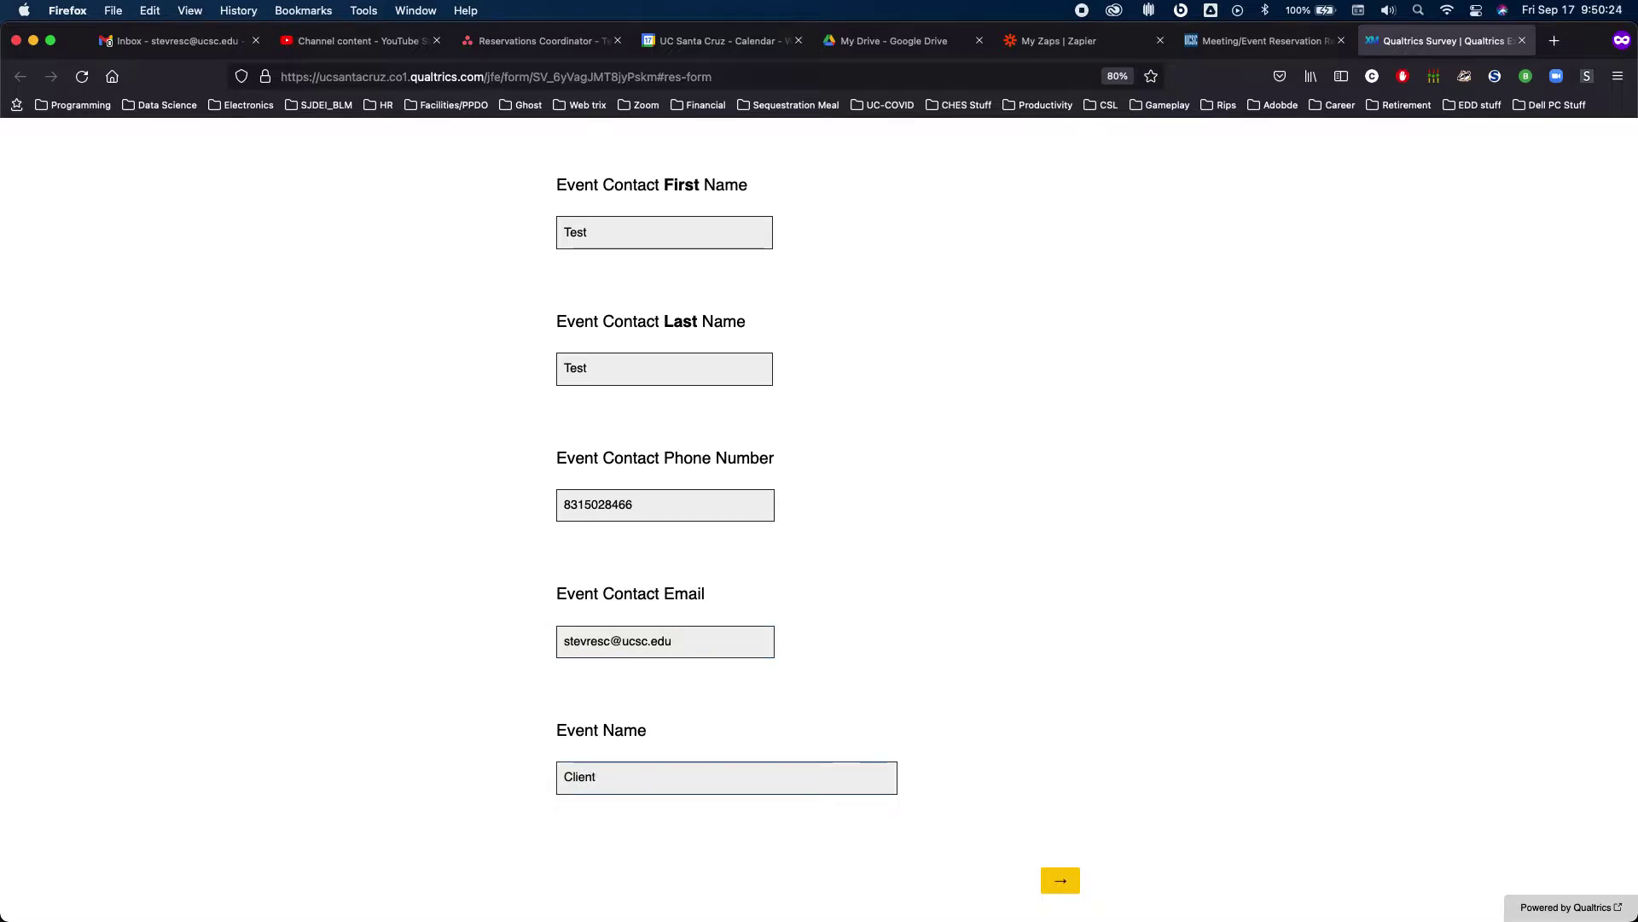
{"action": "key", "text": "Return"}
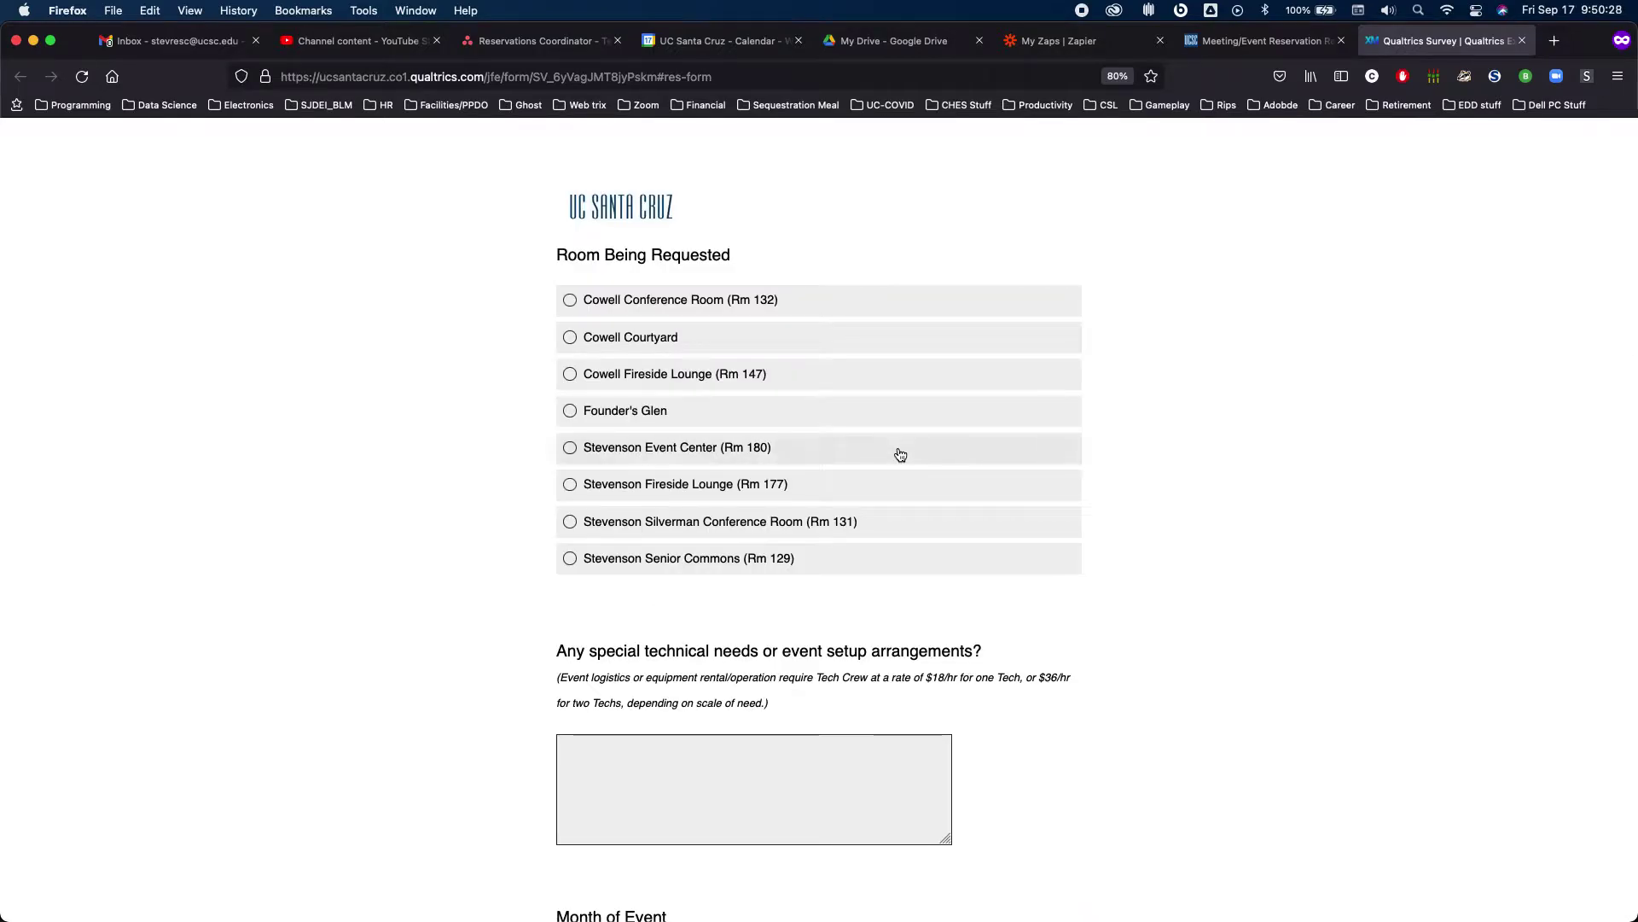
Choose the Cowell Conference Room and list 'Projector, mic, speakers' as technical needs
{"action": "left_click", "coordinate": [570, 300]}
{"action": "scroll", "coordinate": [964, 503], "scroll_direction": "down", "scroll_amount": 1}
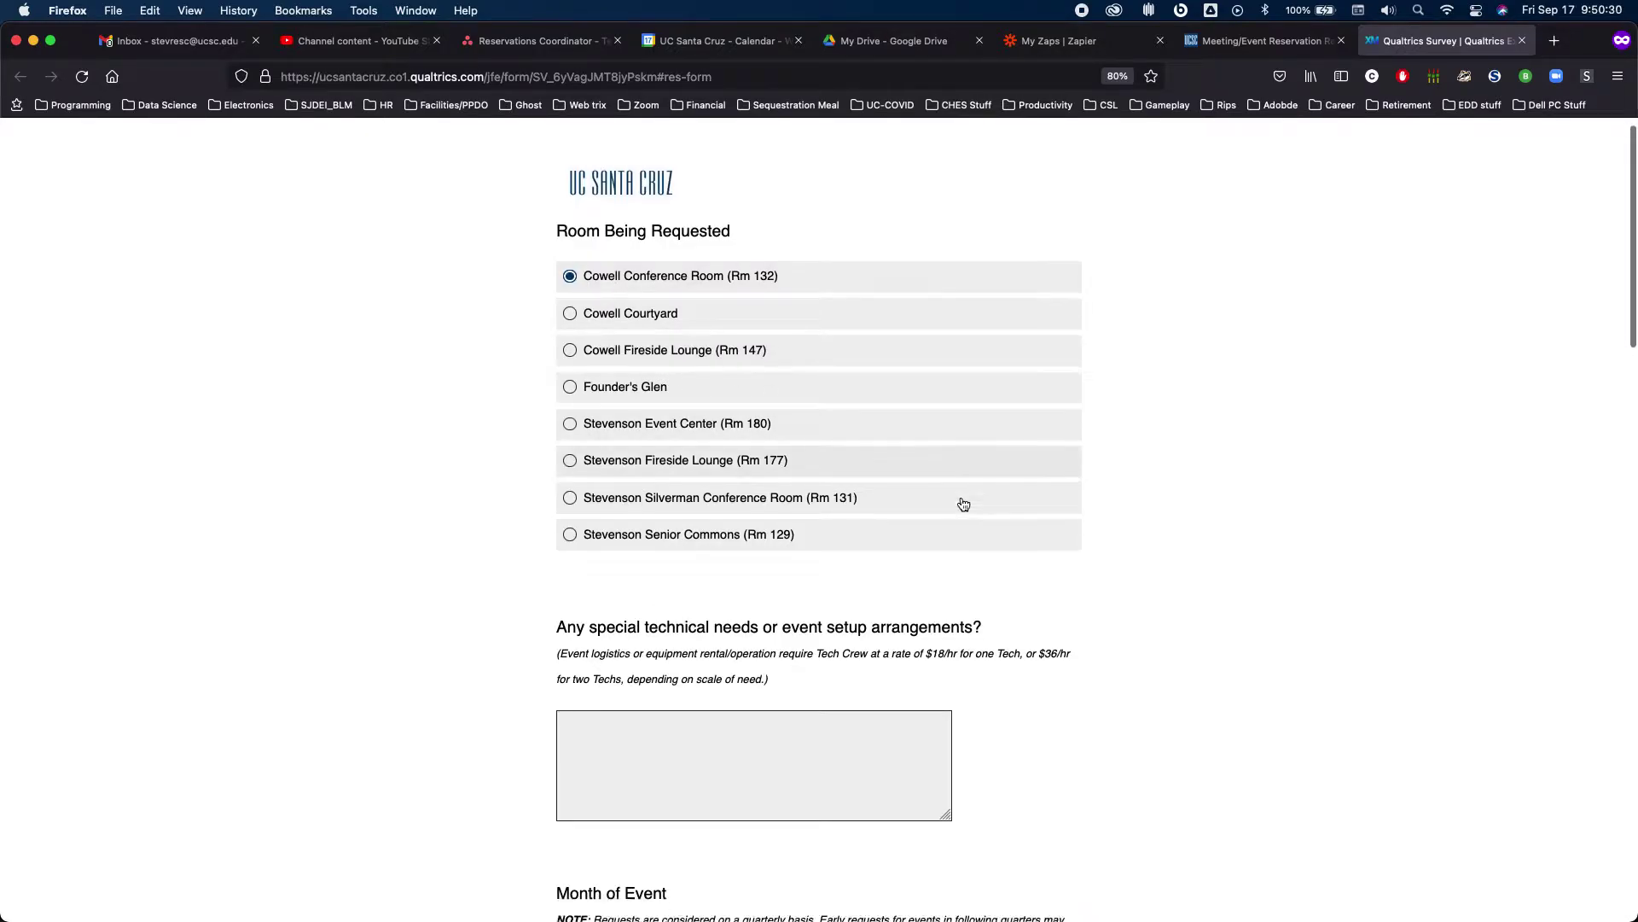
{"action": "scroll", "coordinate": [853, 521], "scroll_direction": "down", "scroll_amount": 5}
{"action": "type", "text": "Projector"}
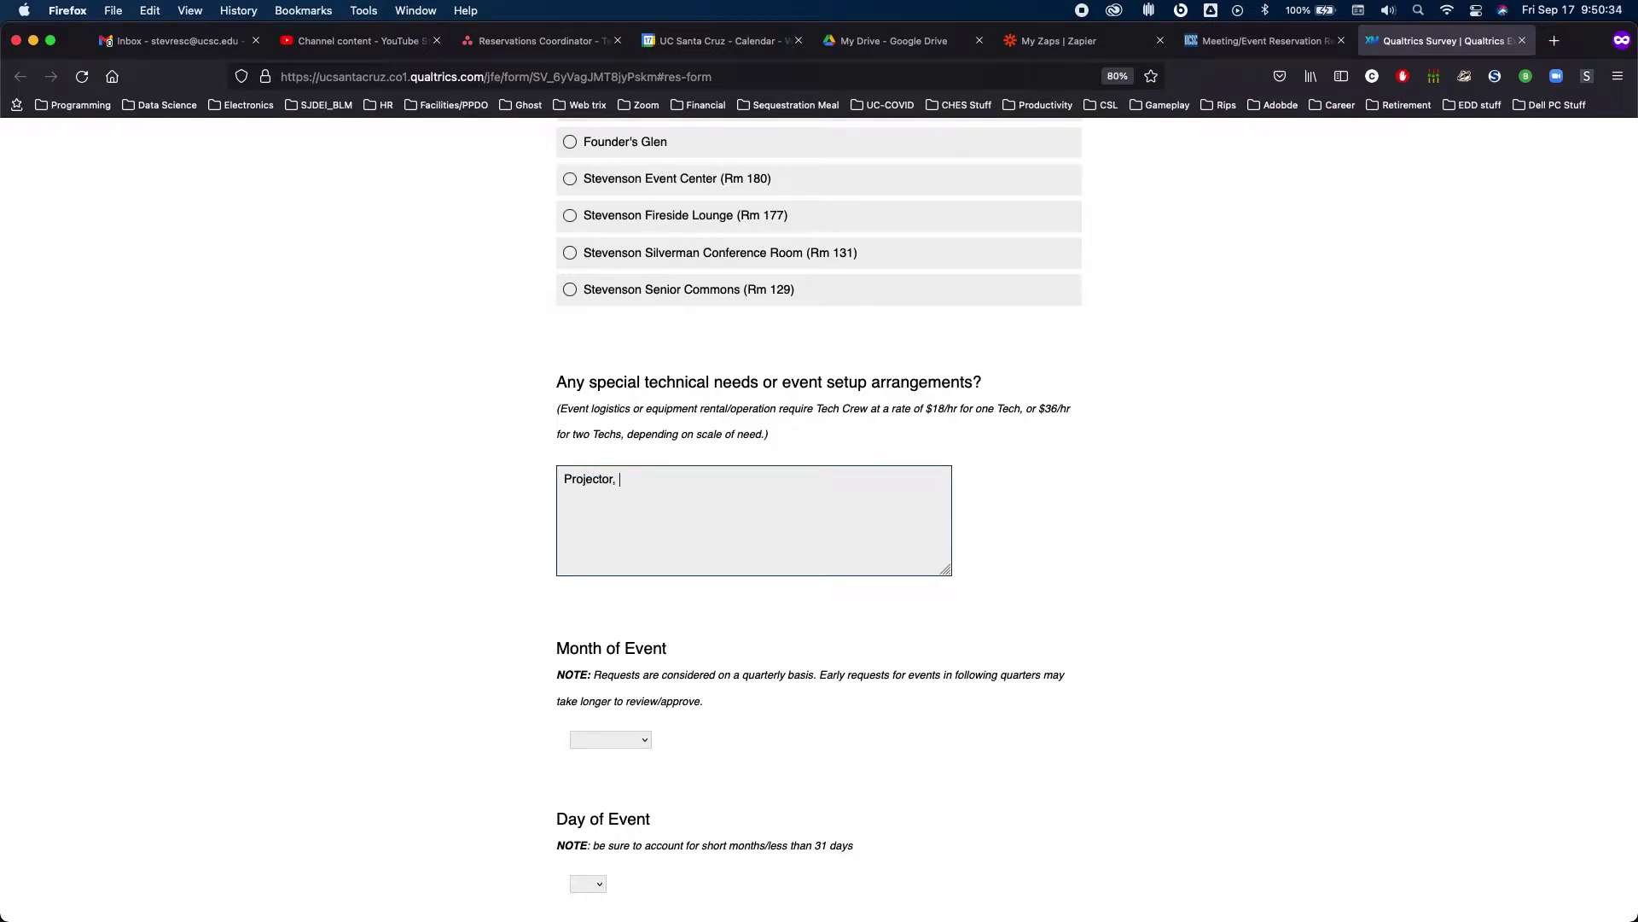
{"action": "type", "text": ", icr"}
{"action": "key", "text": "BackSpace"}
{"action": "key", "text": "BackSpace"}
{"action": "key", "text": "BackSpace"}
{"action": "type", "text": "mic, speakers"}
Set the event date to September 18, 2021
{"action": "scroll", "coordinate": [999, 474], "scroll_direction": "down", "scroll_amount": 3}
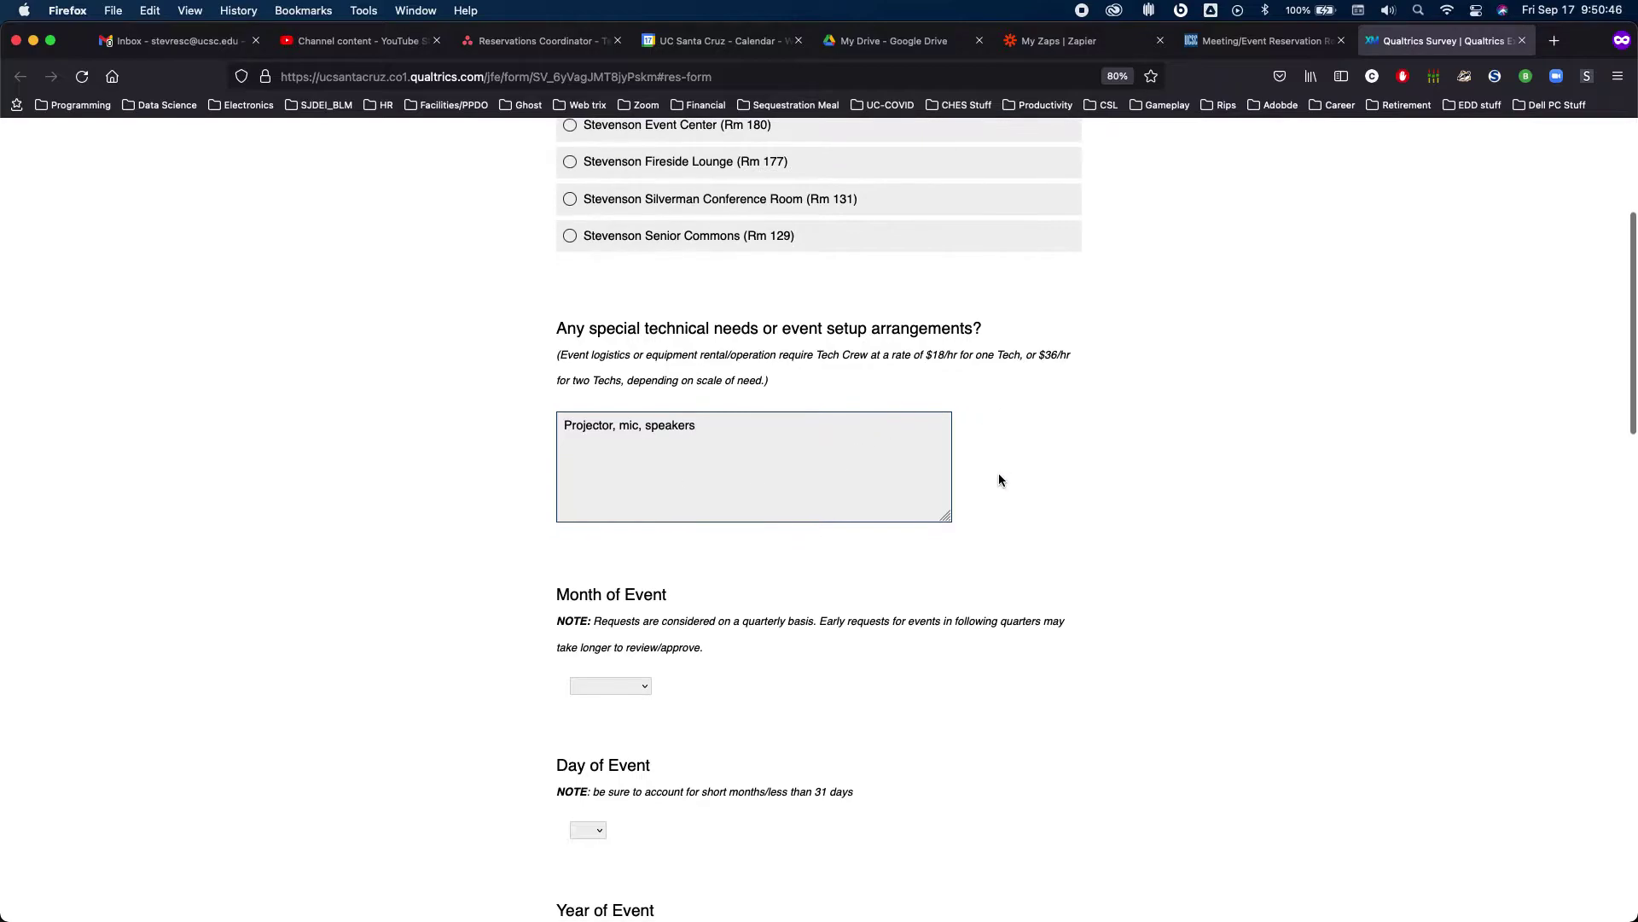
{"action": "scroll", "coordinate": [1000, 479], "scroll_direction": "down", "scroll_amount": 2}
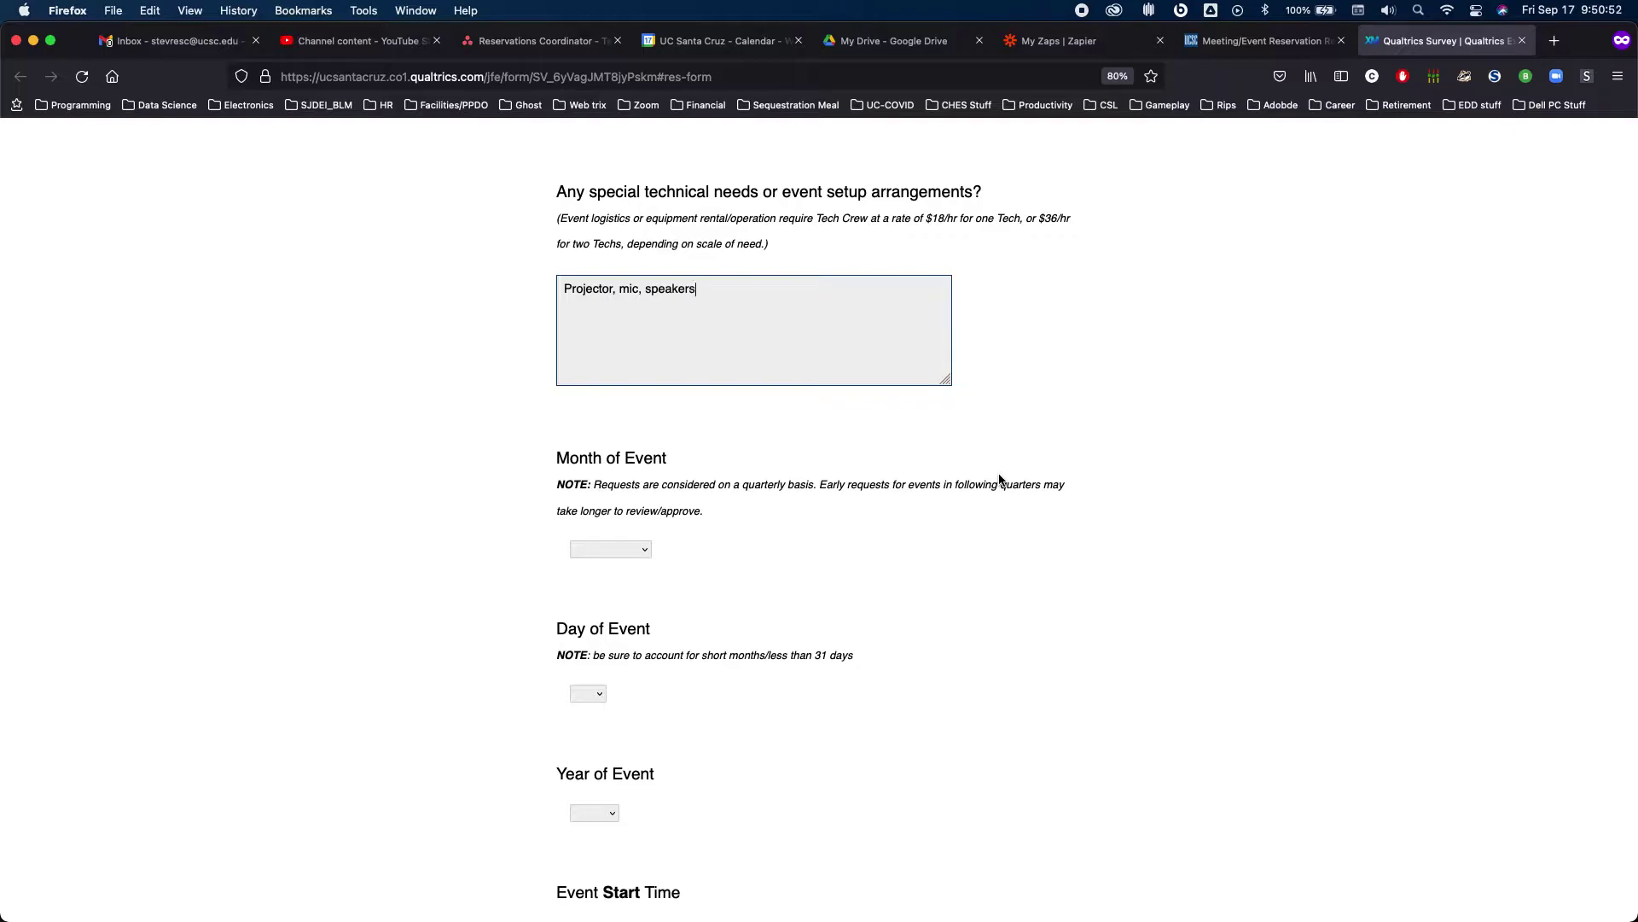
{"action": "scroll", "coordinate": [1000, 479], "scroll_direction": "down", "scroll_amount": 3}
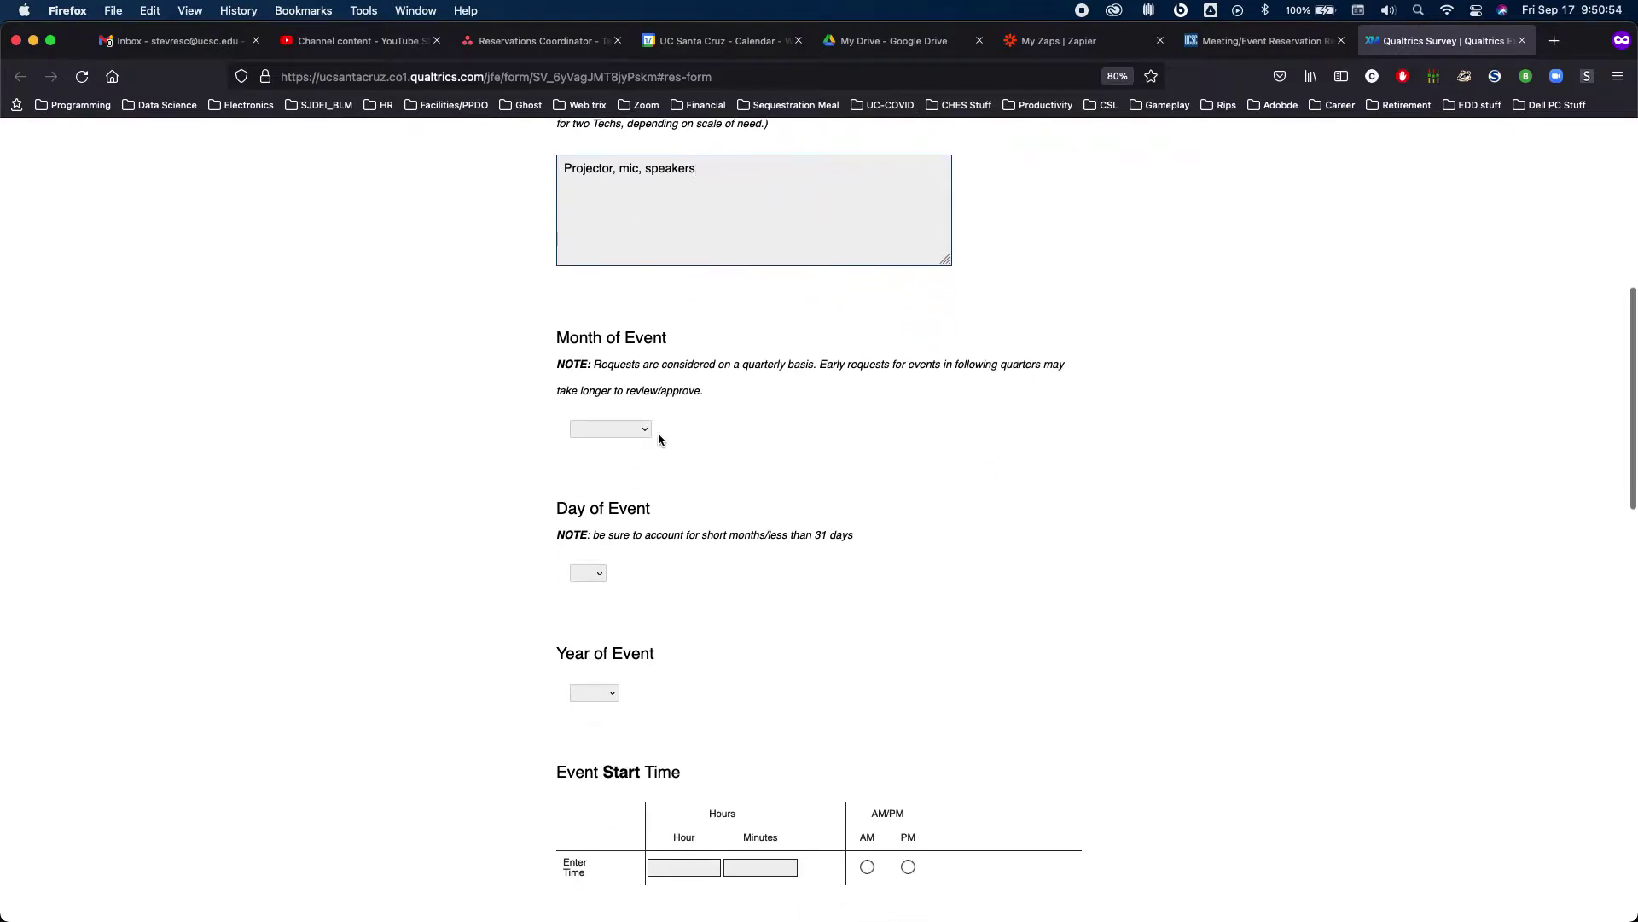
{"action": "left_click", "coordinate": [627, 429]}
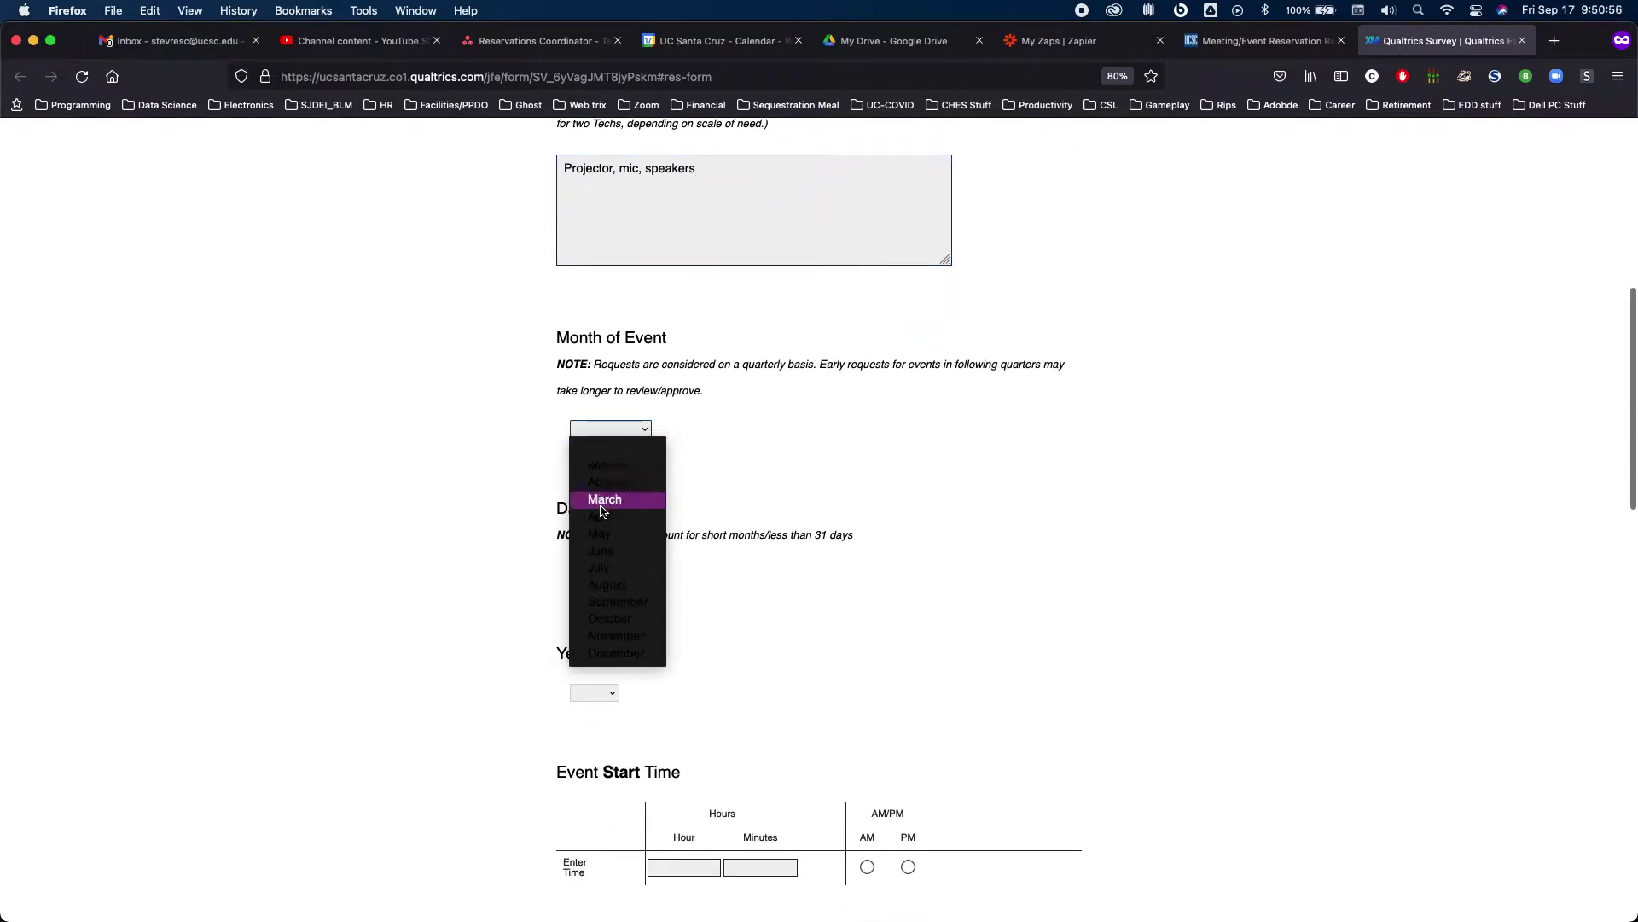
{"action": "left_click", "coordinate": [619, 604]}
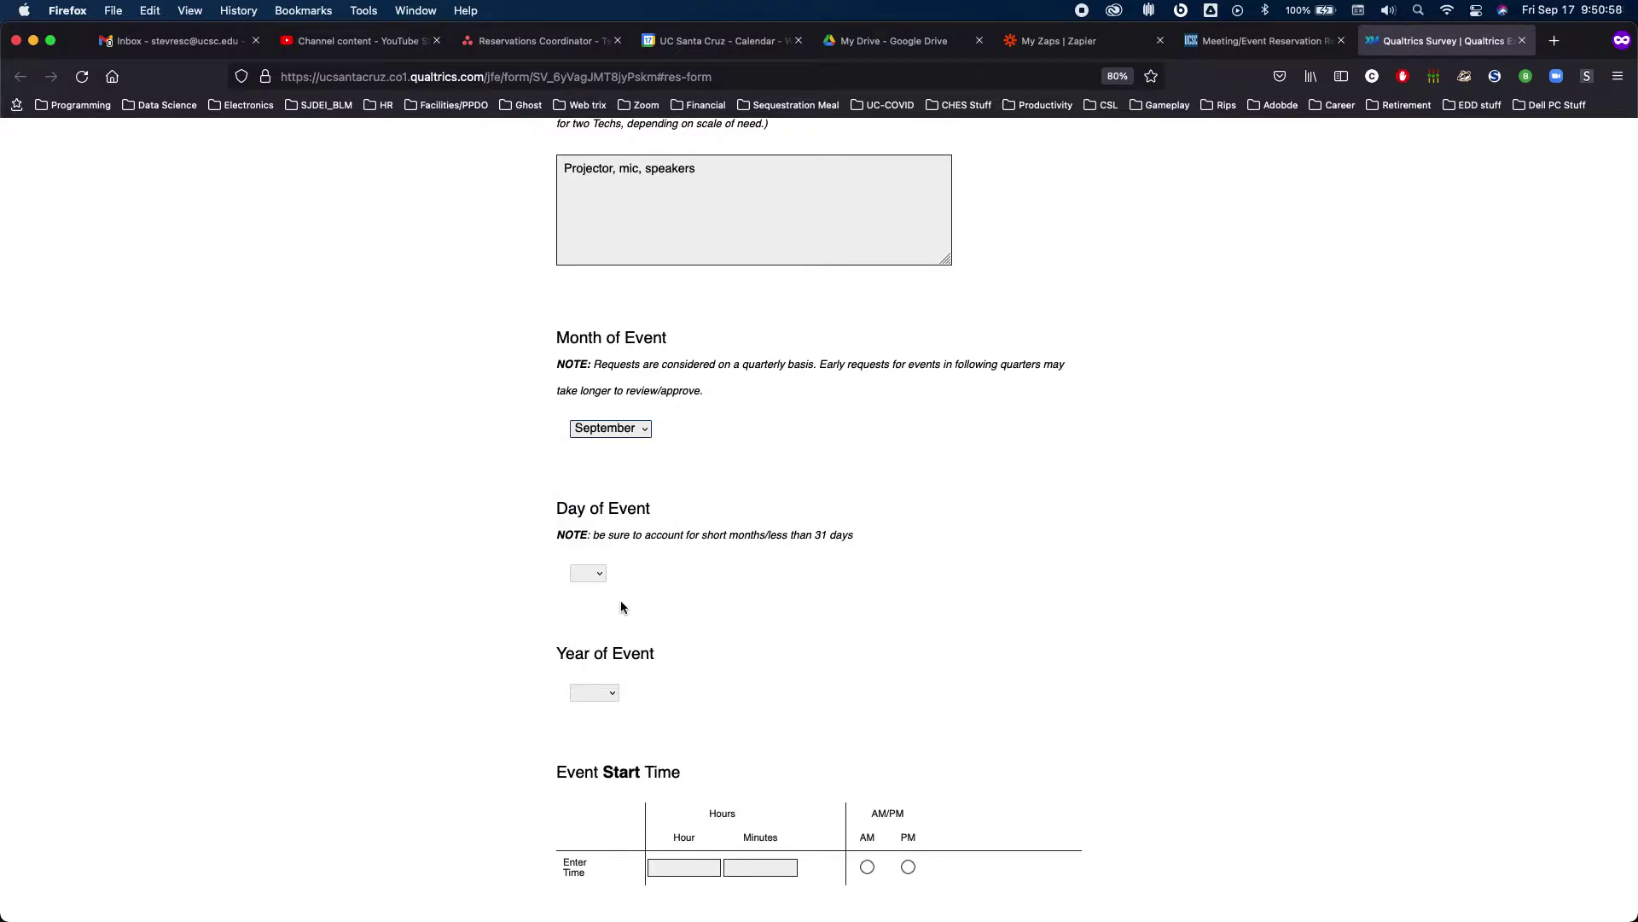
{"action": "left_click", "coordinate": [593, 570]}
{"action": "left_click", "coordinate": [591, 574]}
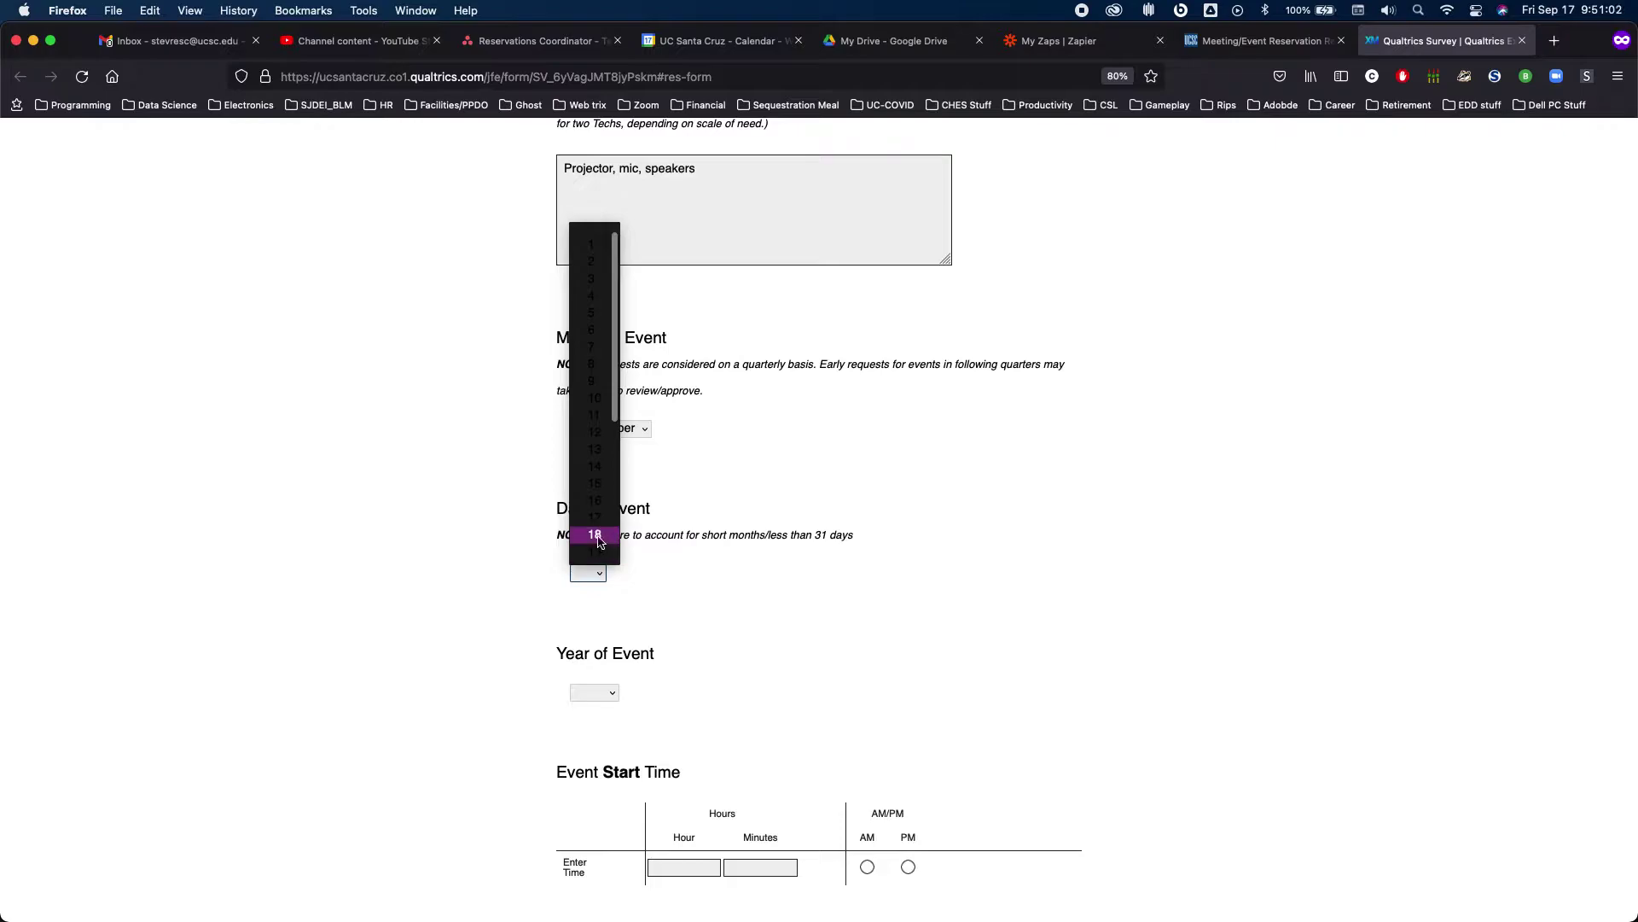
{"action": "left_click", "coordinate": [598, 537]}
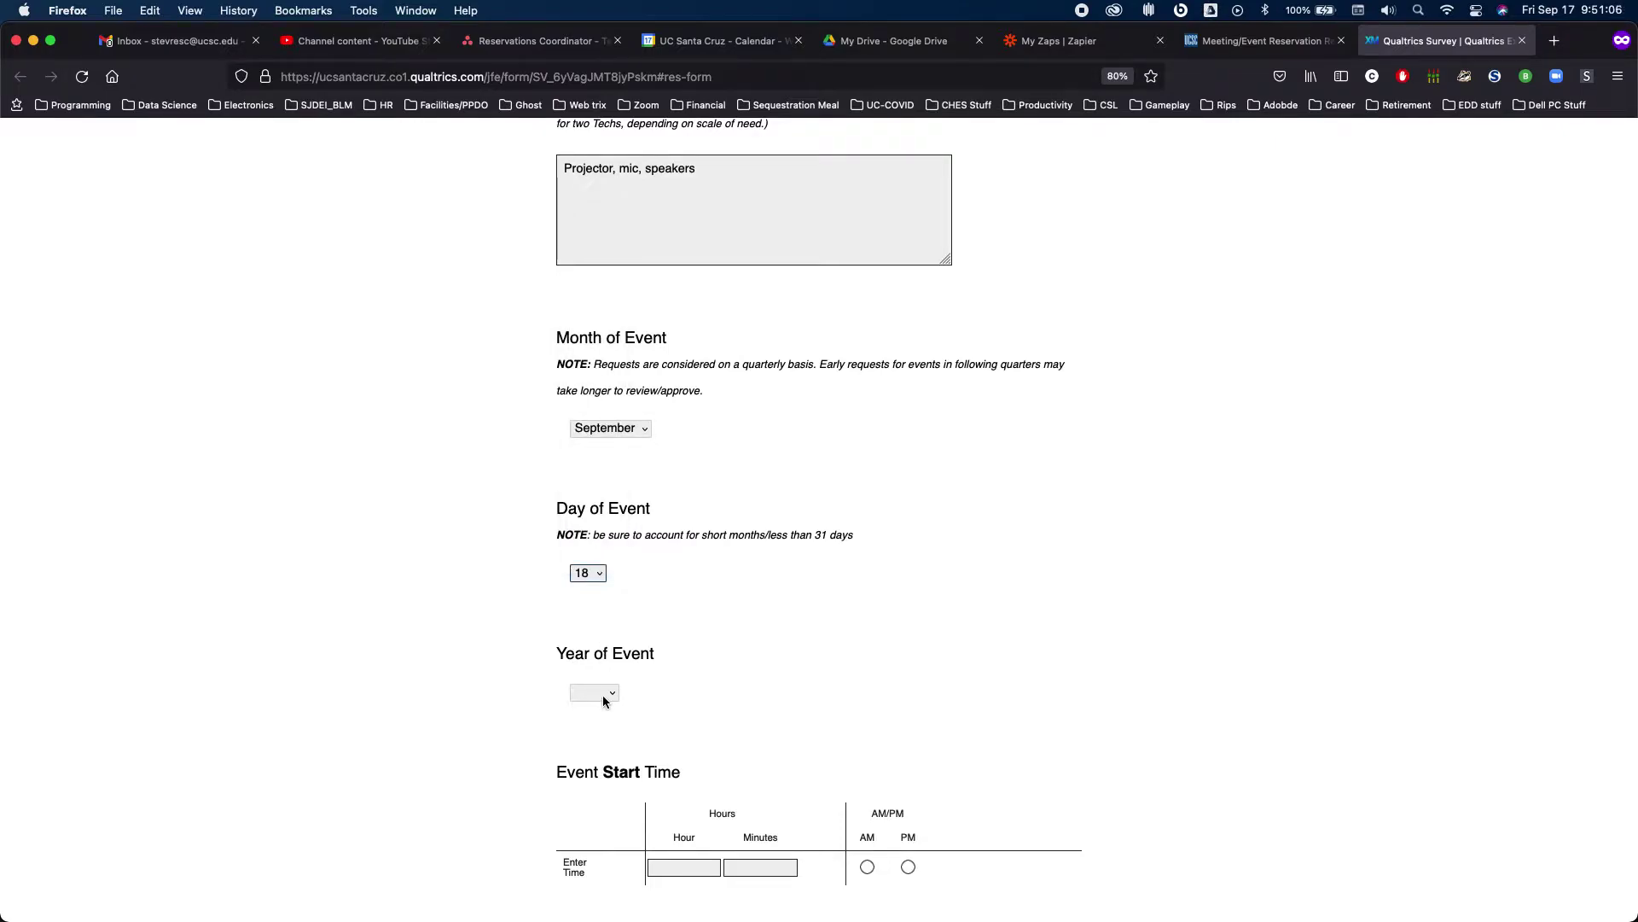
{"action": "left_click", "coordinate": [602, 694]}
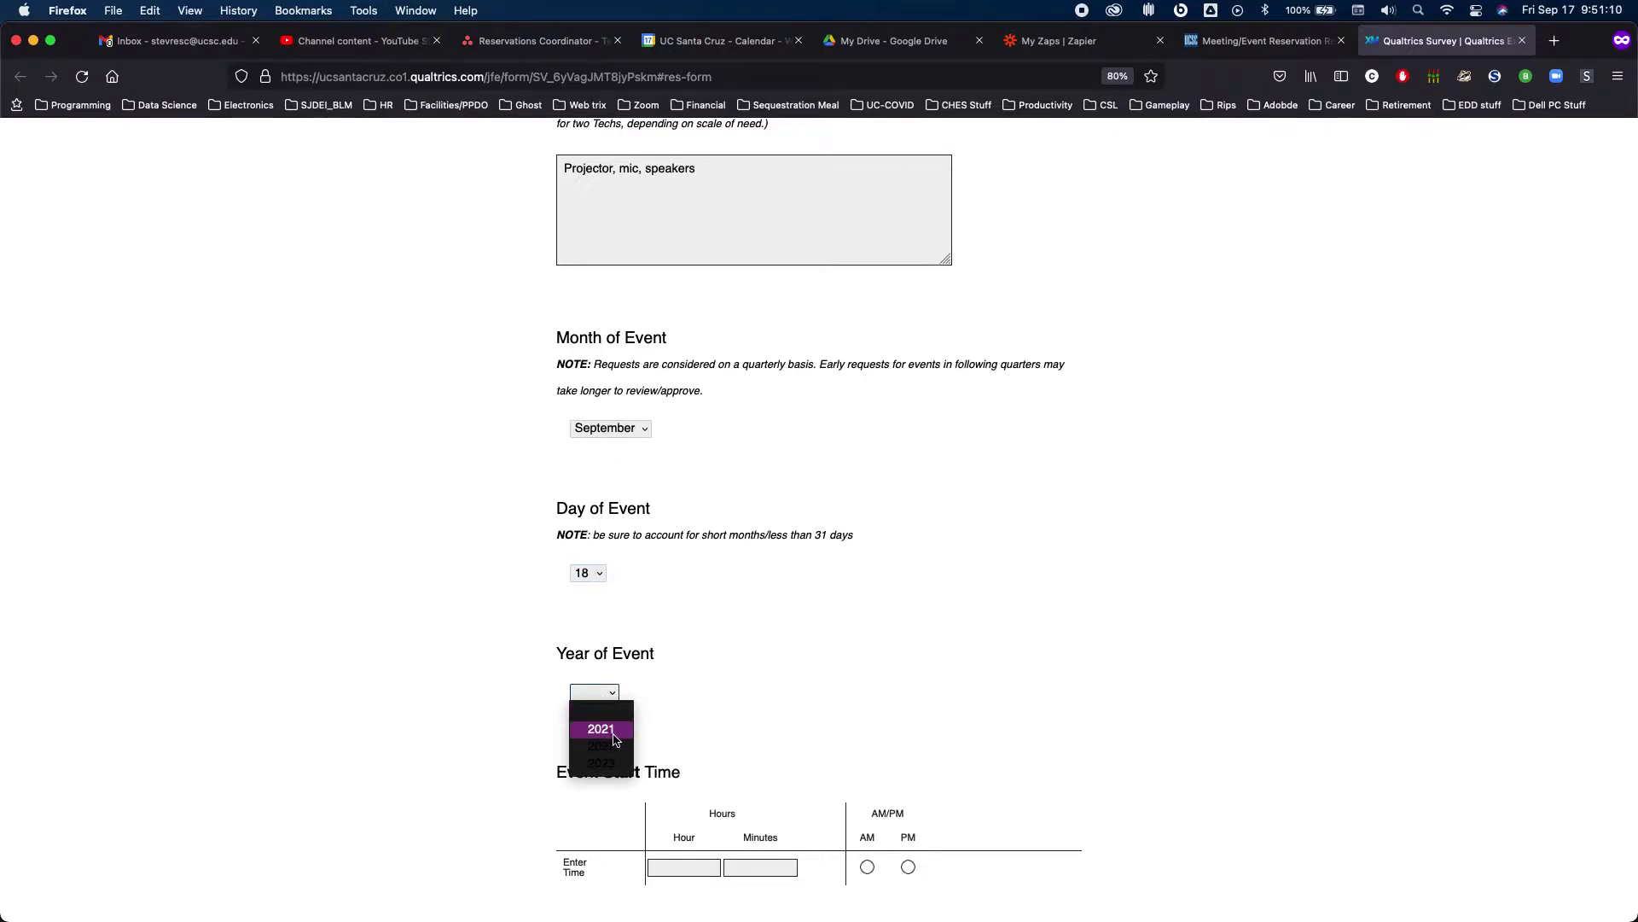
{"action": "left_click", "coordinate": [615, 729]}
Set the event start time to 8:00 AM and end time to 11:30 AM
{"action": "scroll", "coordinate": [637, 722], "scroll_direction": "down", "scroll_amount": 5}
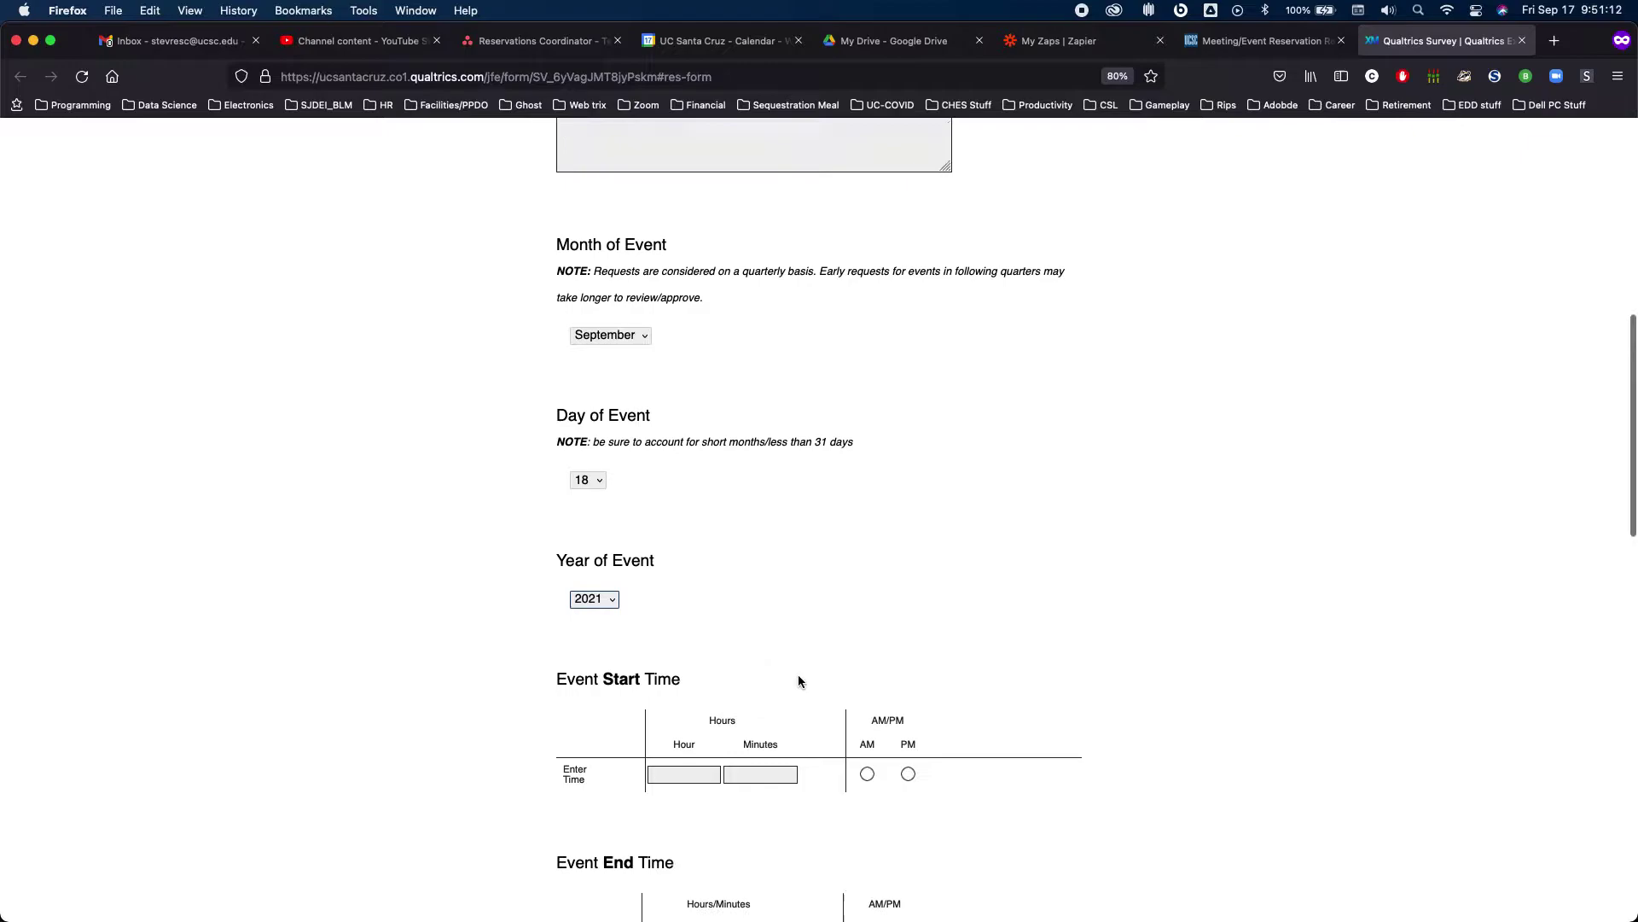
{"action": "left_click", "coordinate": [685, 559]}
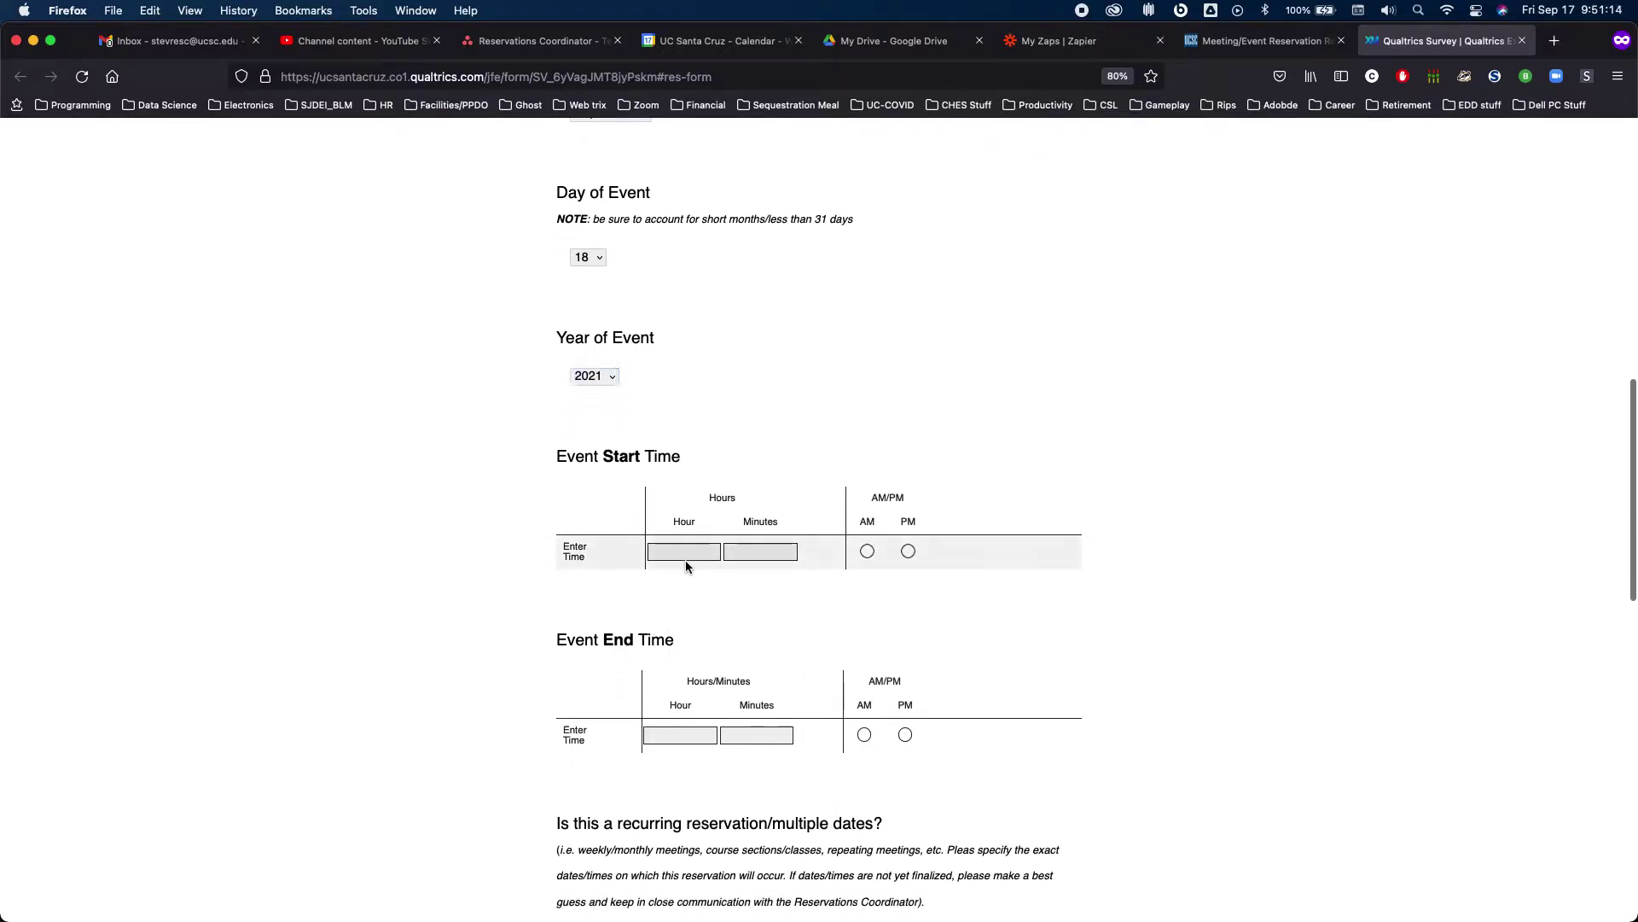
{"action": "type", "text": "8"}
{"action": "key", "text": "Tab"}
{"action": "type", "text": "00"}
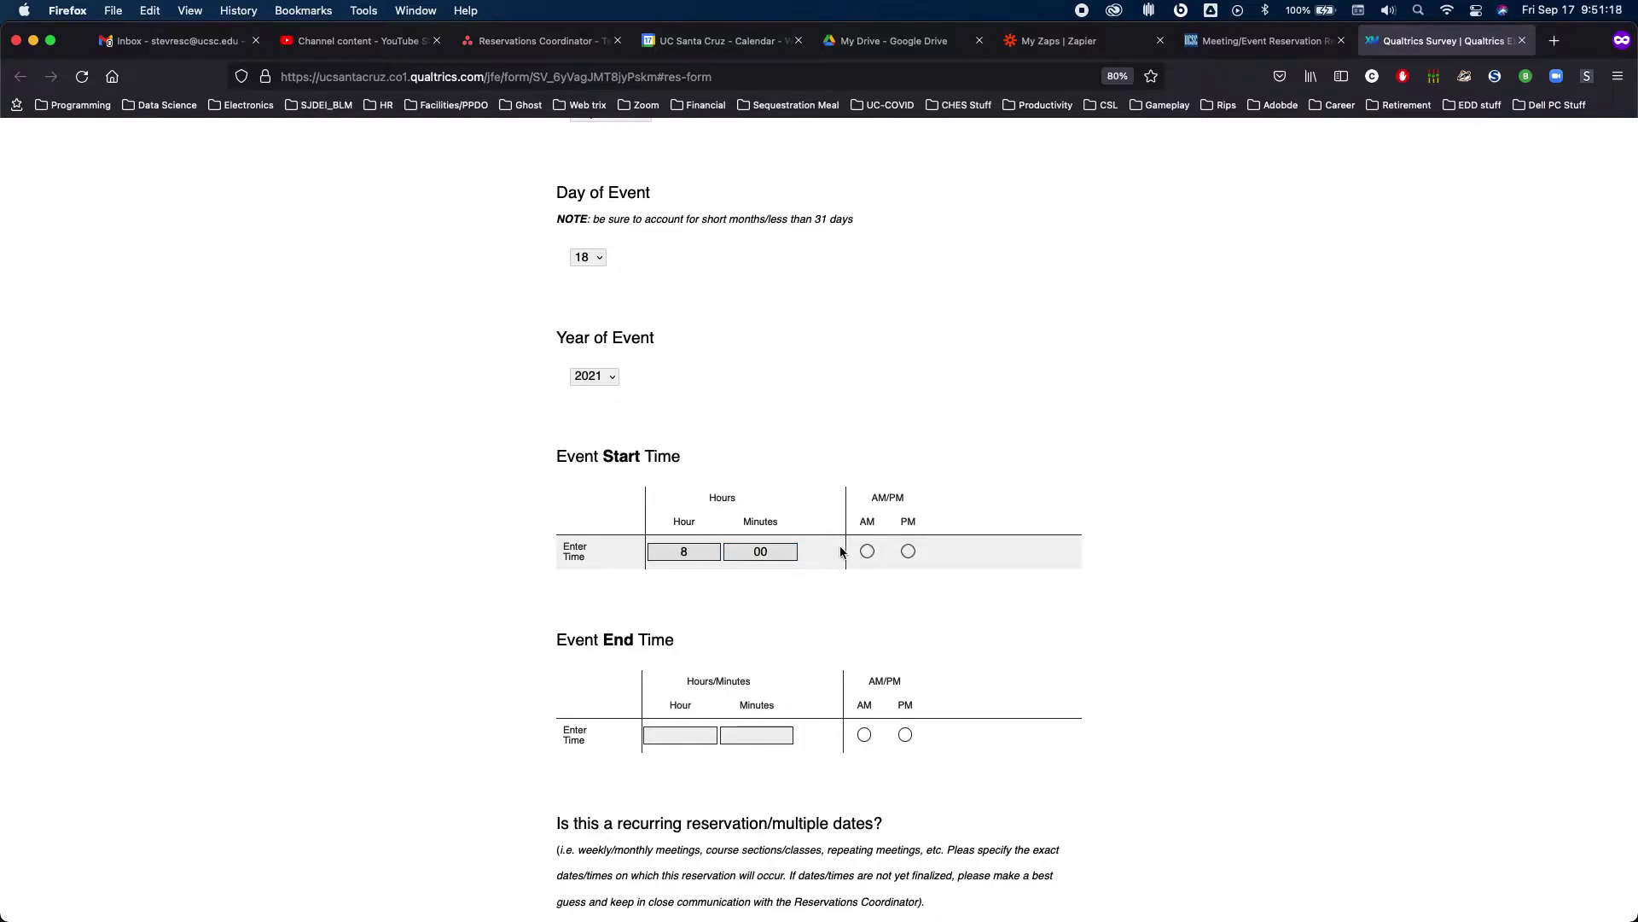
{"action": "left_click", "coordinate": [867, 551]}
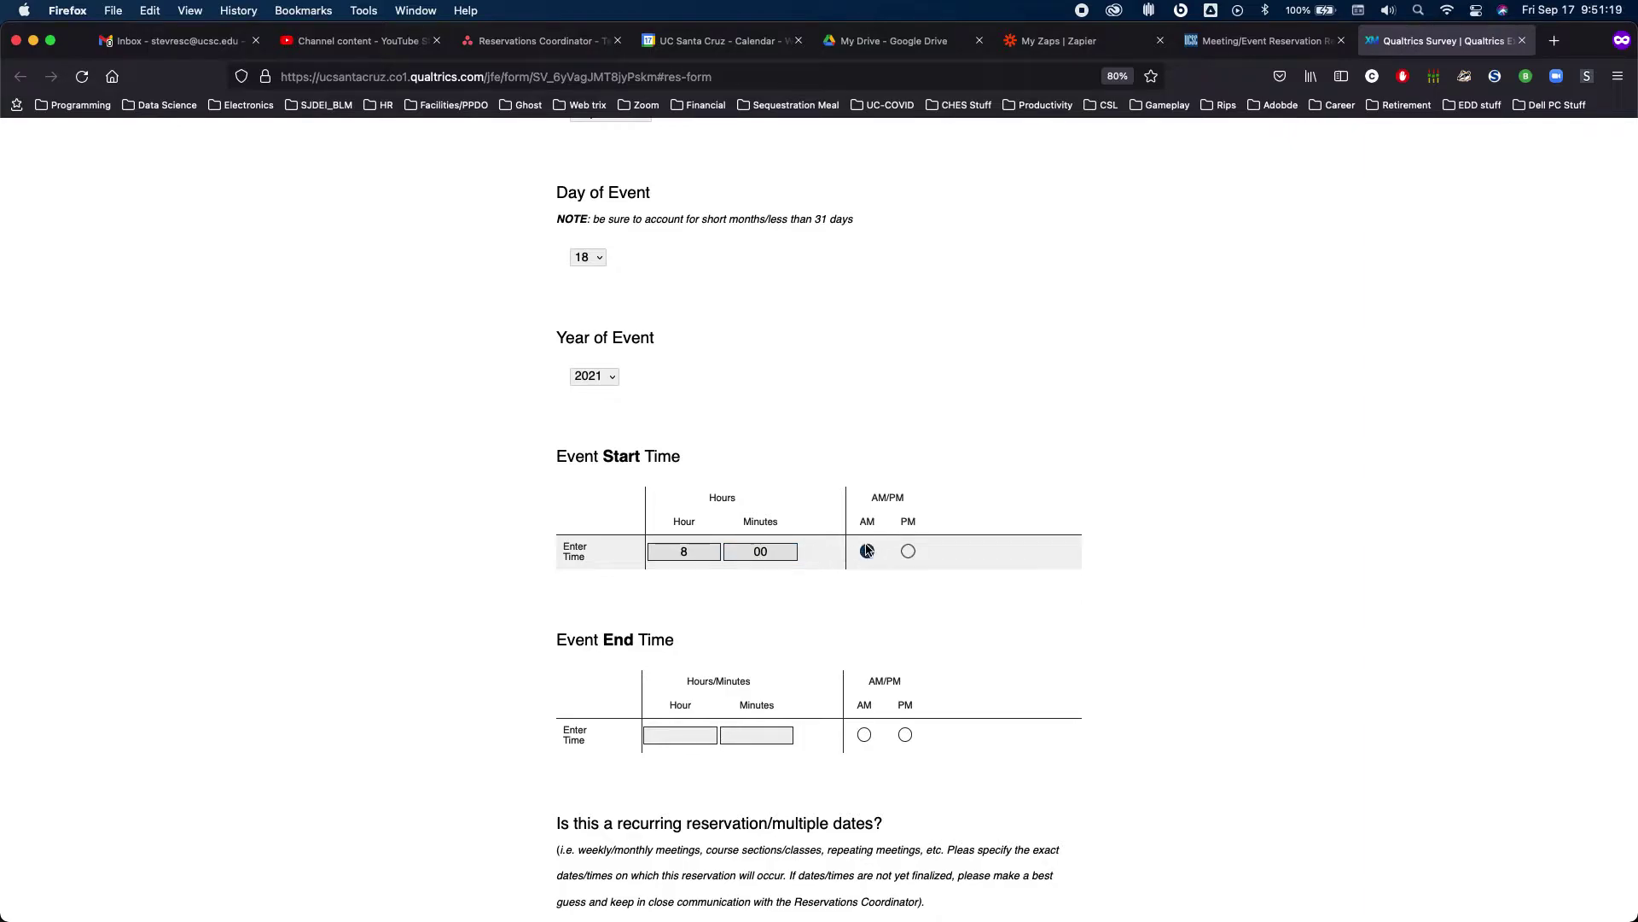
{"action": "left_click", "coordinate": [680, 736]}
{"action": "type", "text": "11"}
{"action": "key", "text": "Tab"}
{"action": "type", "text": "30"}
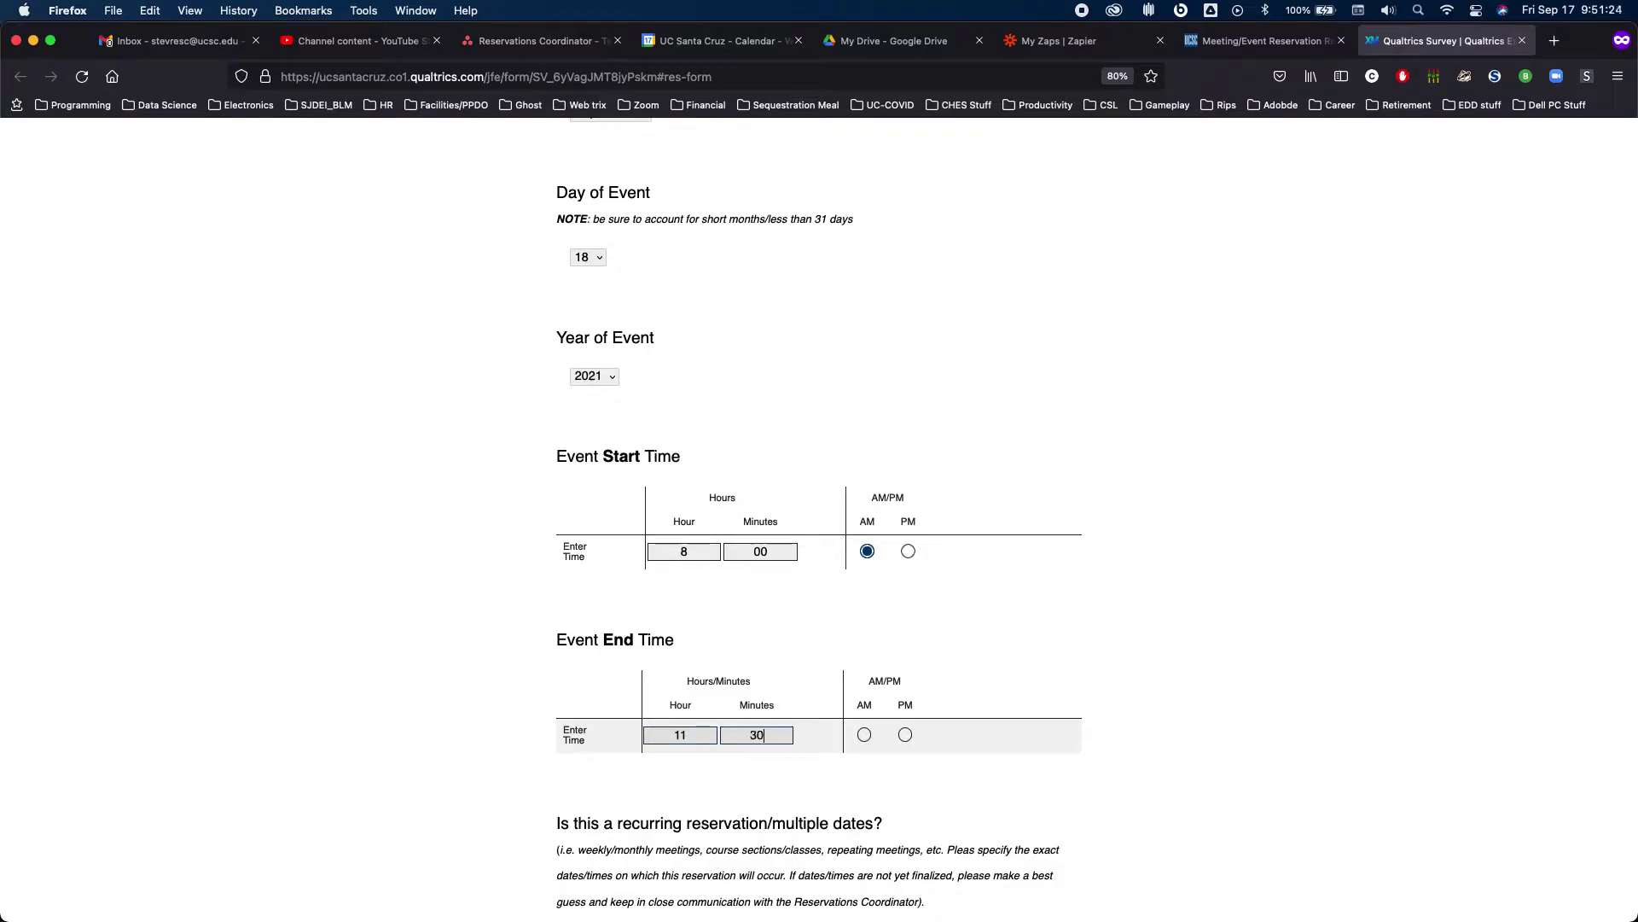
{"action": "left_click", "coordinate": [864, 735]}
Answer the recurring-reservation question with 'No, one meeting'
{"action": "scroll", "coordinate": [863, 739], "scroll_direction": "down", "scroll_amount": 5}
{"action": "left_click", "coordinate": [845, 559]}
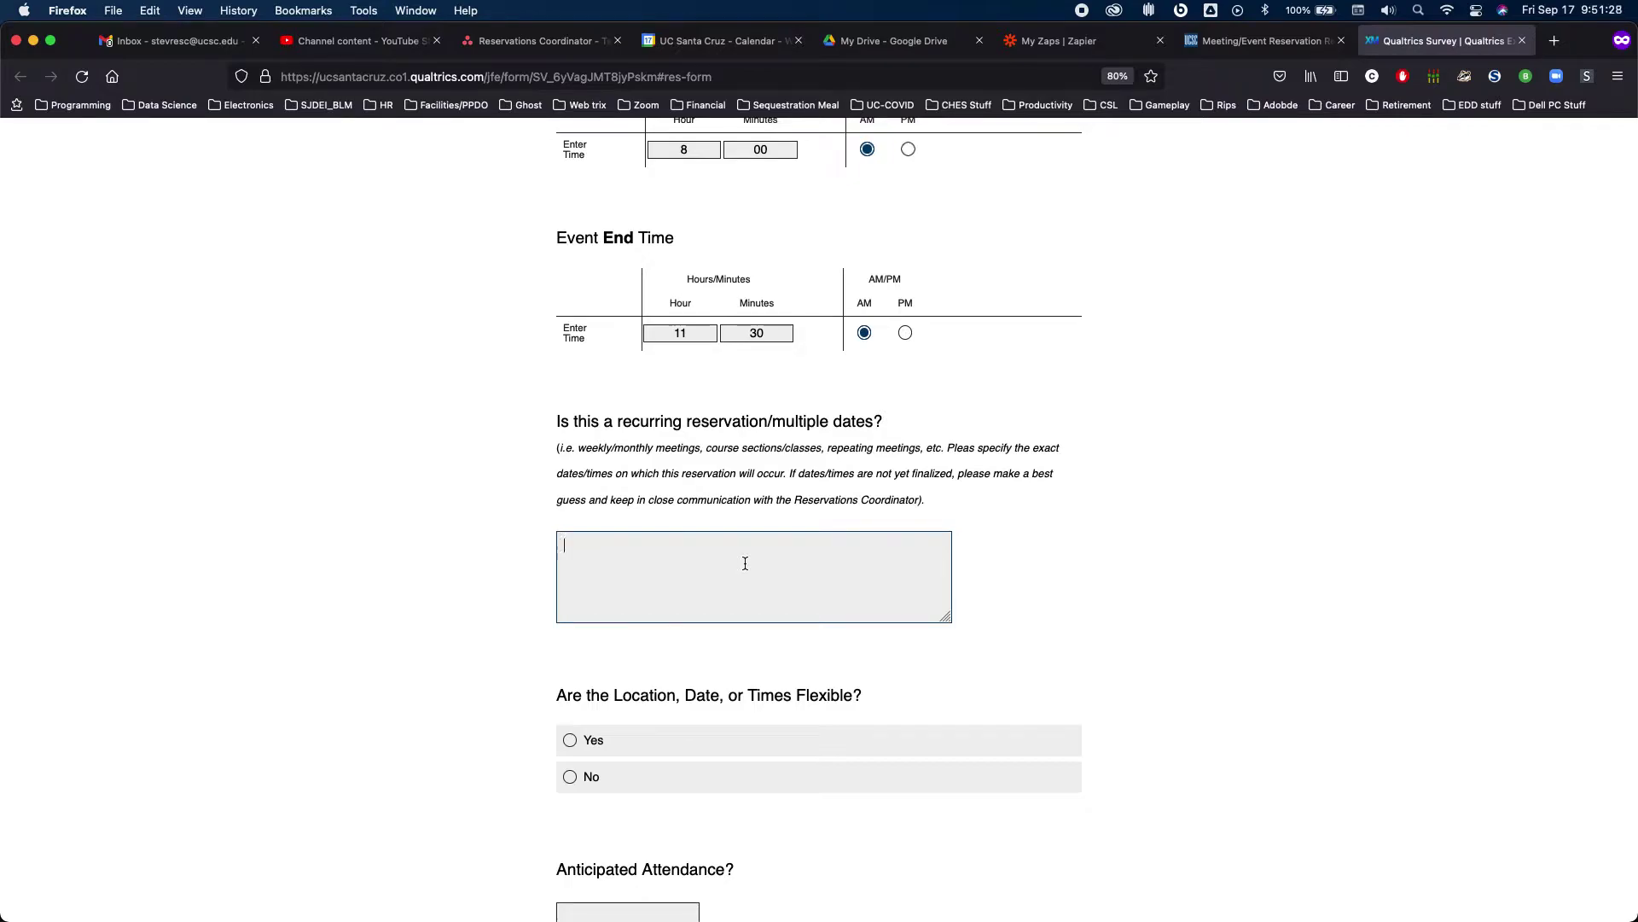
{"action": "type", "text": "No, one meeting"}
{"action": "scroll", "coordinate": [1048, 540], "scroll_direction": "down", "scroll_amount": 4}
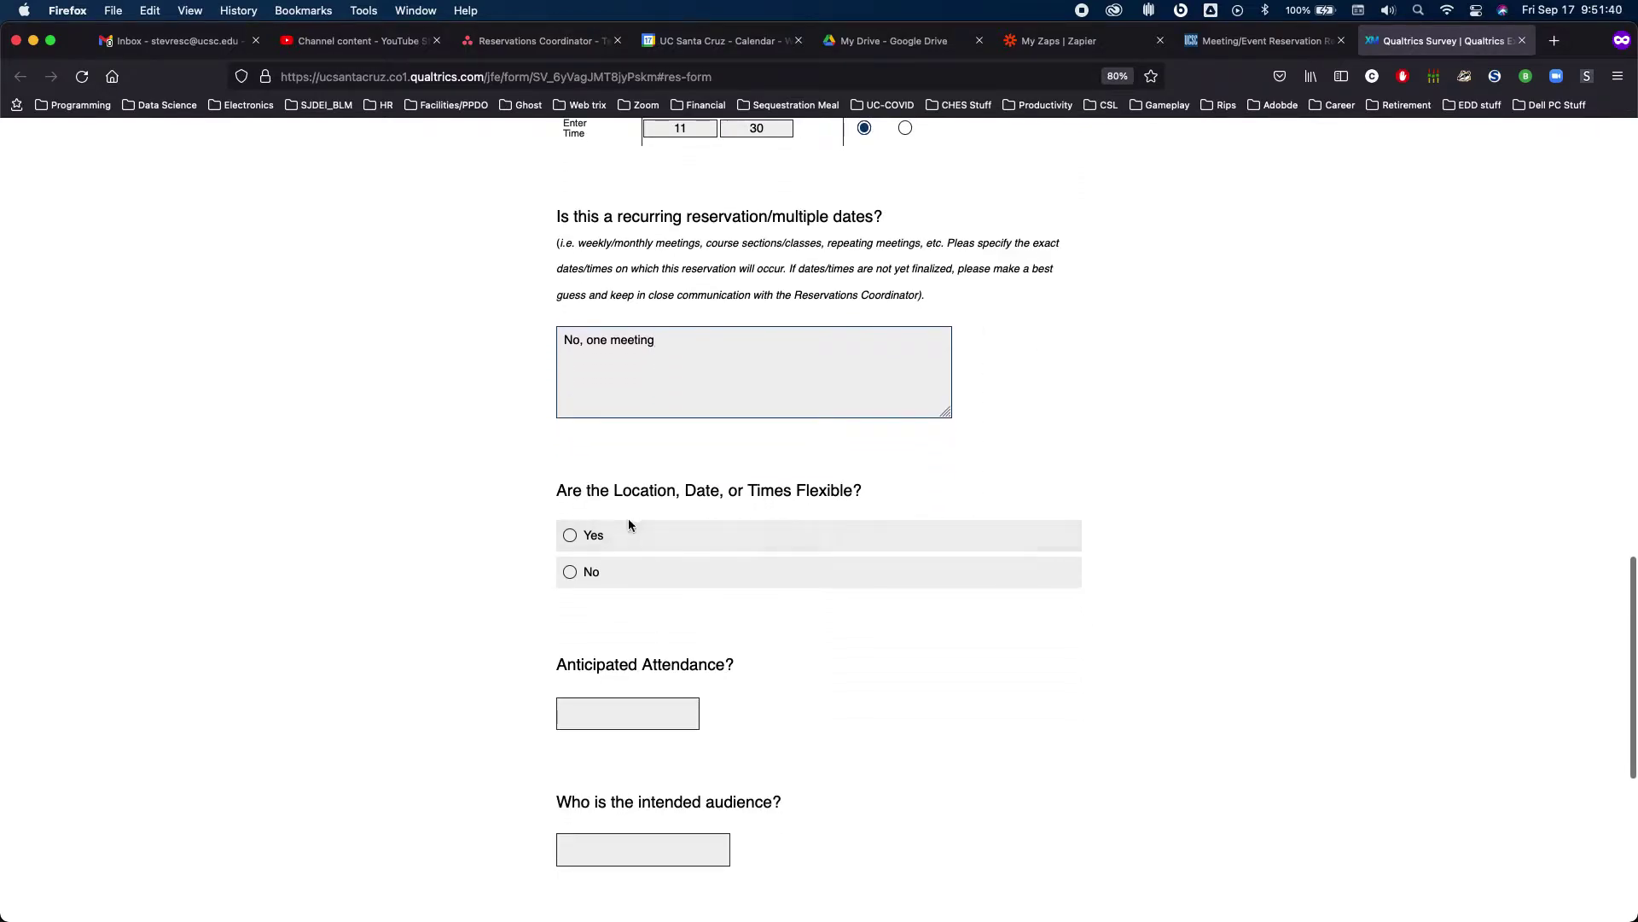
Mark the location, date or times as flexible, with 'Next week Monday' as the alternative
{"action": "left_click", "coordinate": [570, 535]}
{"action": "scroll", "coordinate": [627, 533], "scroll_direction": "down", "scroll_amount": 3}
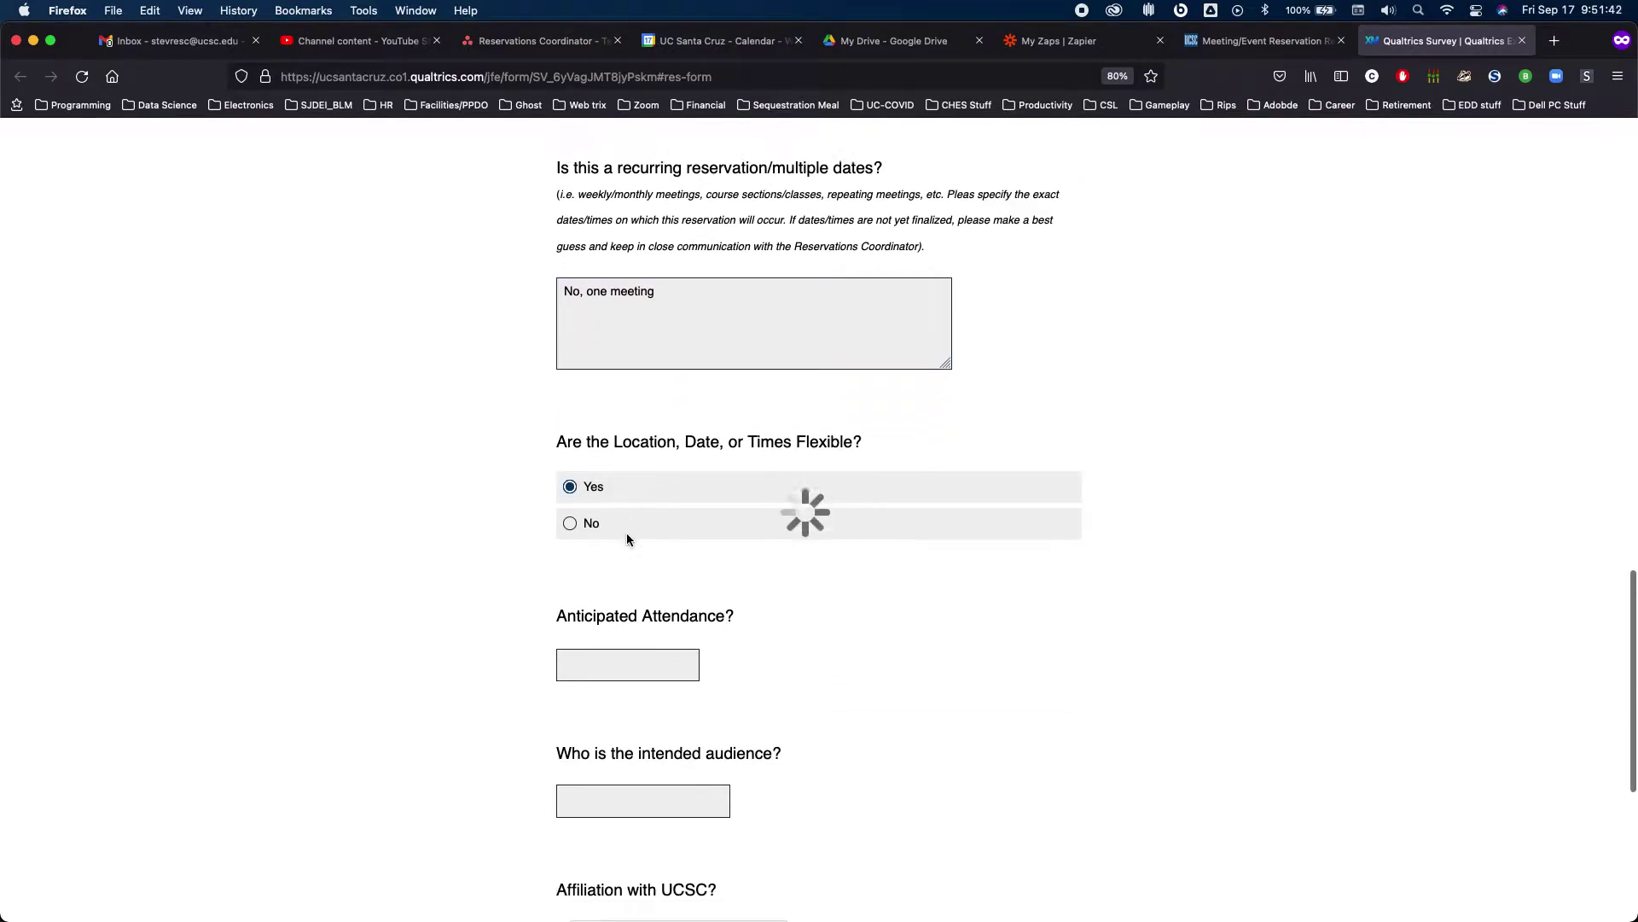
{"action": "scroll", "coordinate": [627, 533], "scroll_direction": "down", "scroll_amount": 2}
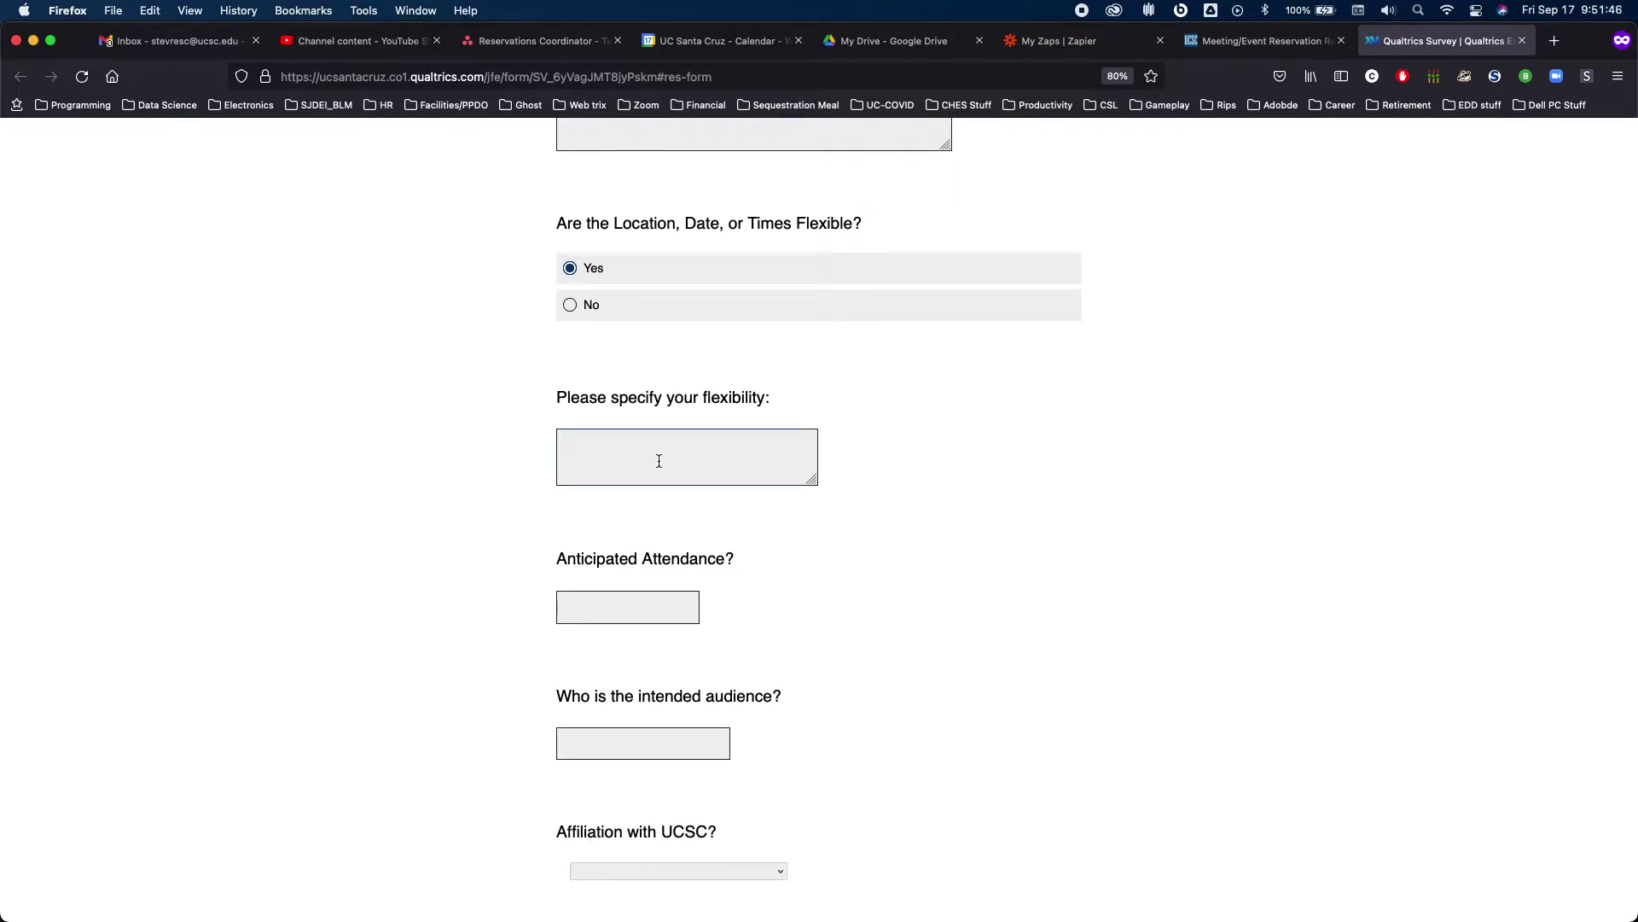
{"action": "type", "text": "Next week Monday"}
{"action": "scroll", "coordinate": [819, 512], "scroll_direction": "down", "scroll_amount": 3}
Enter attendance 10, audience 'Staff', and choose Staff as the affiliation
{"action": "left_click", "coordinate": [623, 469]}
{"action": "type", "text": "10"}
{"action": "key", "text": "Tab"}
{"action": "type", "text": "Staff"}
{"action": "key", "text": "Tab"}
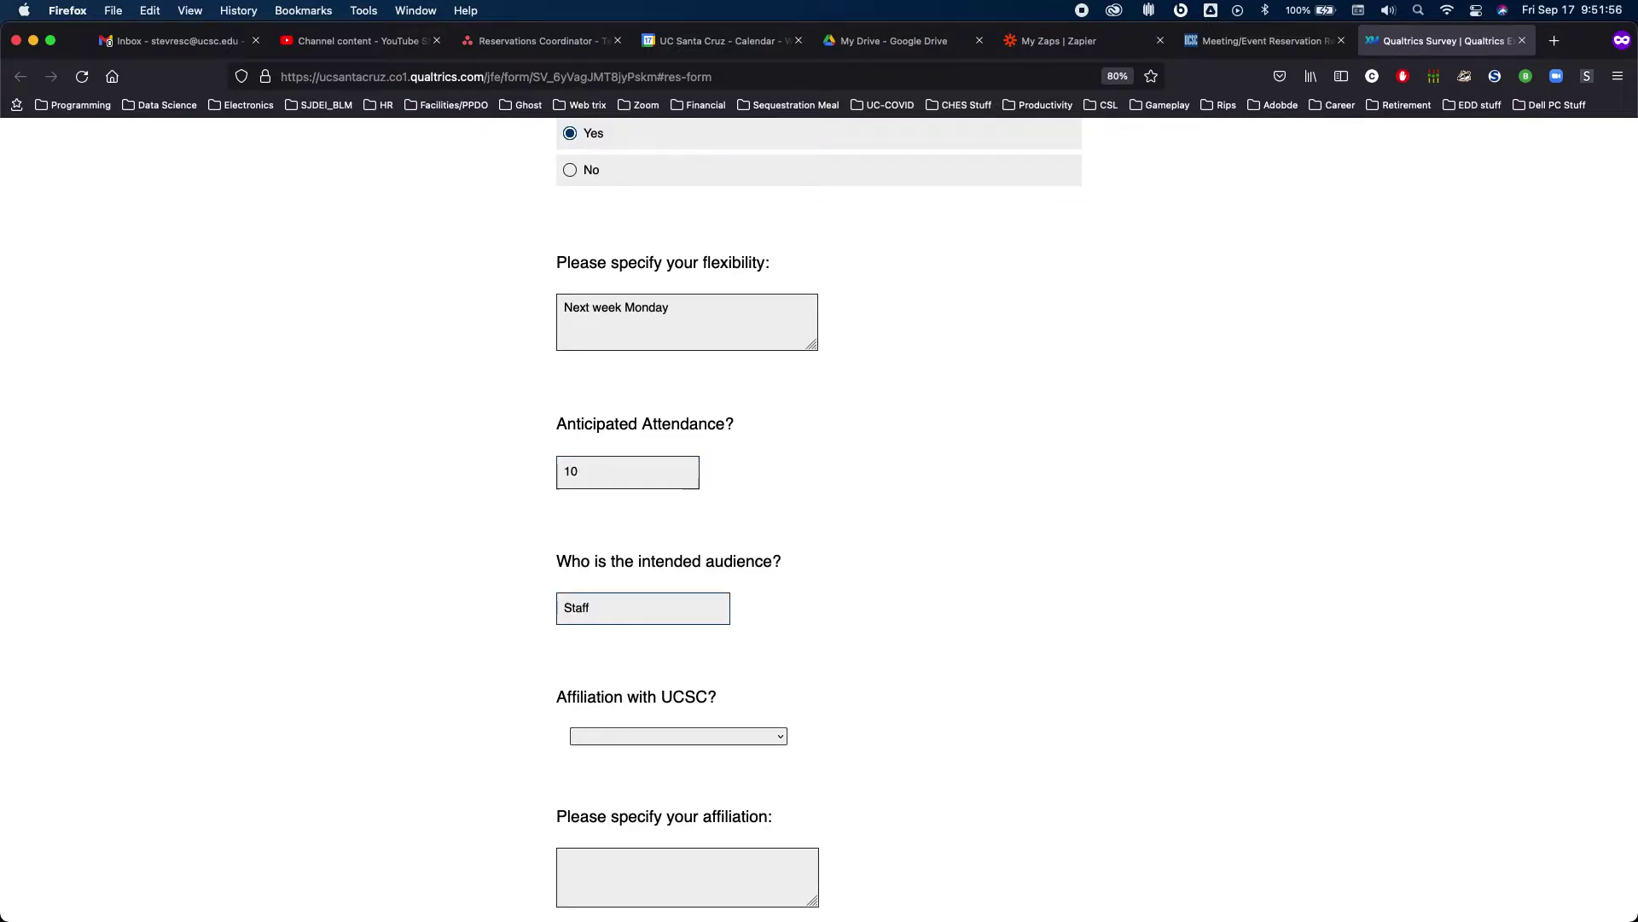
{"action": "key", "text": "space"}
{"action": "key", "text": "Down"}
{"action": "key", "text": "Down"}
{"action": "key", "text": "Down"}
{"action": "key", "text": "Down"}
{"action": "key", "text": "Return"}
Enter 'CHES' as affiliation detail and 'Cowell-Stevenson' as unit, then submit the page
{"action": "scroll", "coordinate": [819, 512], "scroll_direction": "down", "scroll_amount": 5}
{"action": "left_click", "coordinate": [681, 670]}
{"action": "type", "text": "CHES"}
{"action": "scroll", "coordinate": [694, 794], "scroll_direction": "down", "scroll_amount": 1}
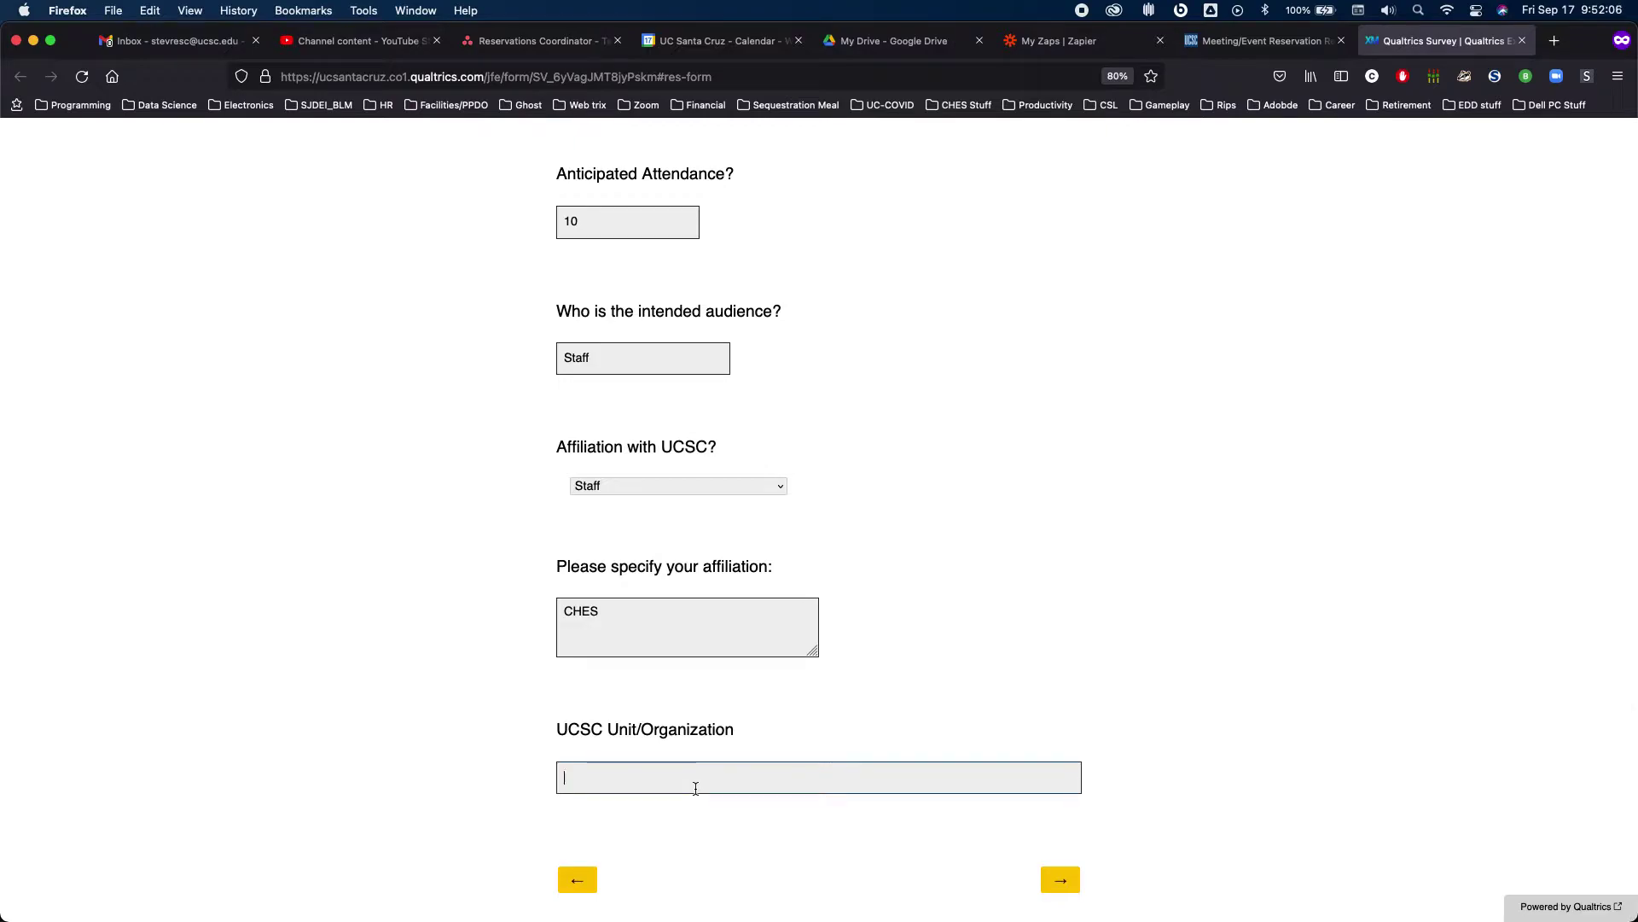
{"action": "type", "text": "Cowell-Stevenson"}
{"action": "key", "text": "Return"}
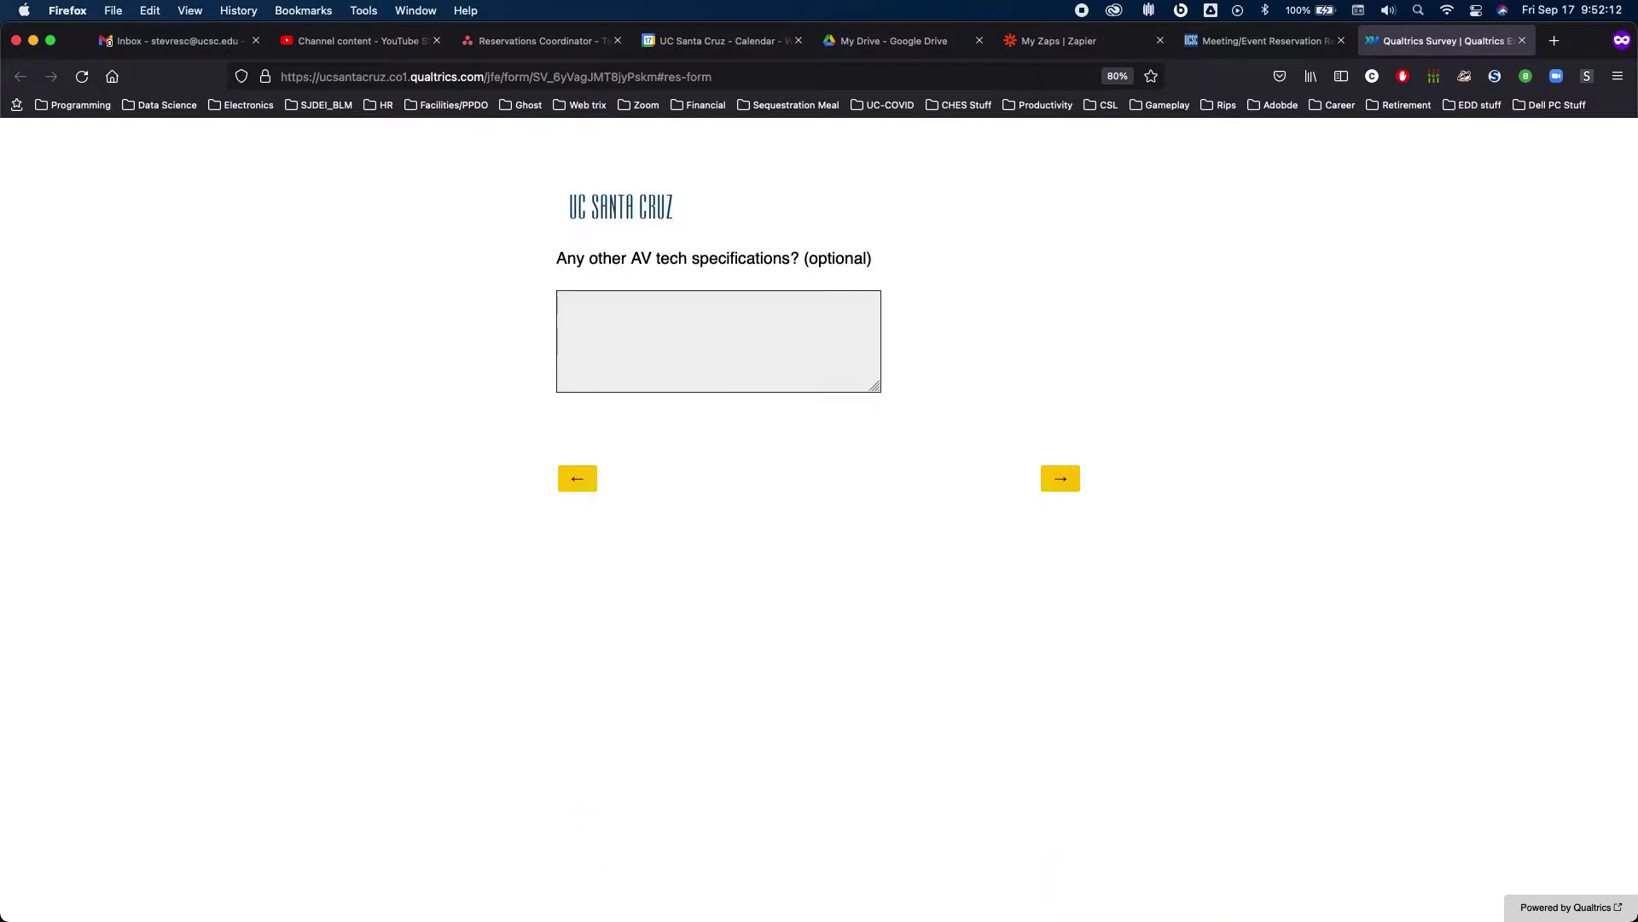
Leave the optional AV specifications blank and go on to the next page
{"action": "left_click", "coordinate": [654, 338]}
{"action": "key", "text": "Tab"}
{"action": "key", "text": "Tab"}
{"action": "key", "text": "Return"}
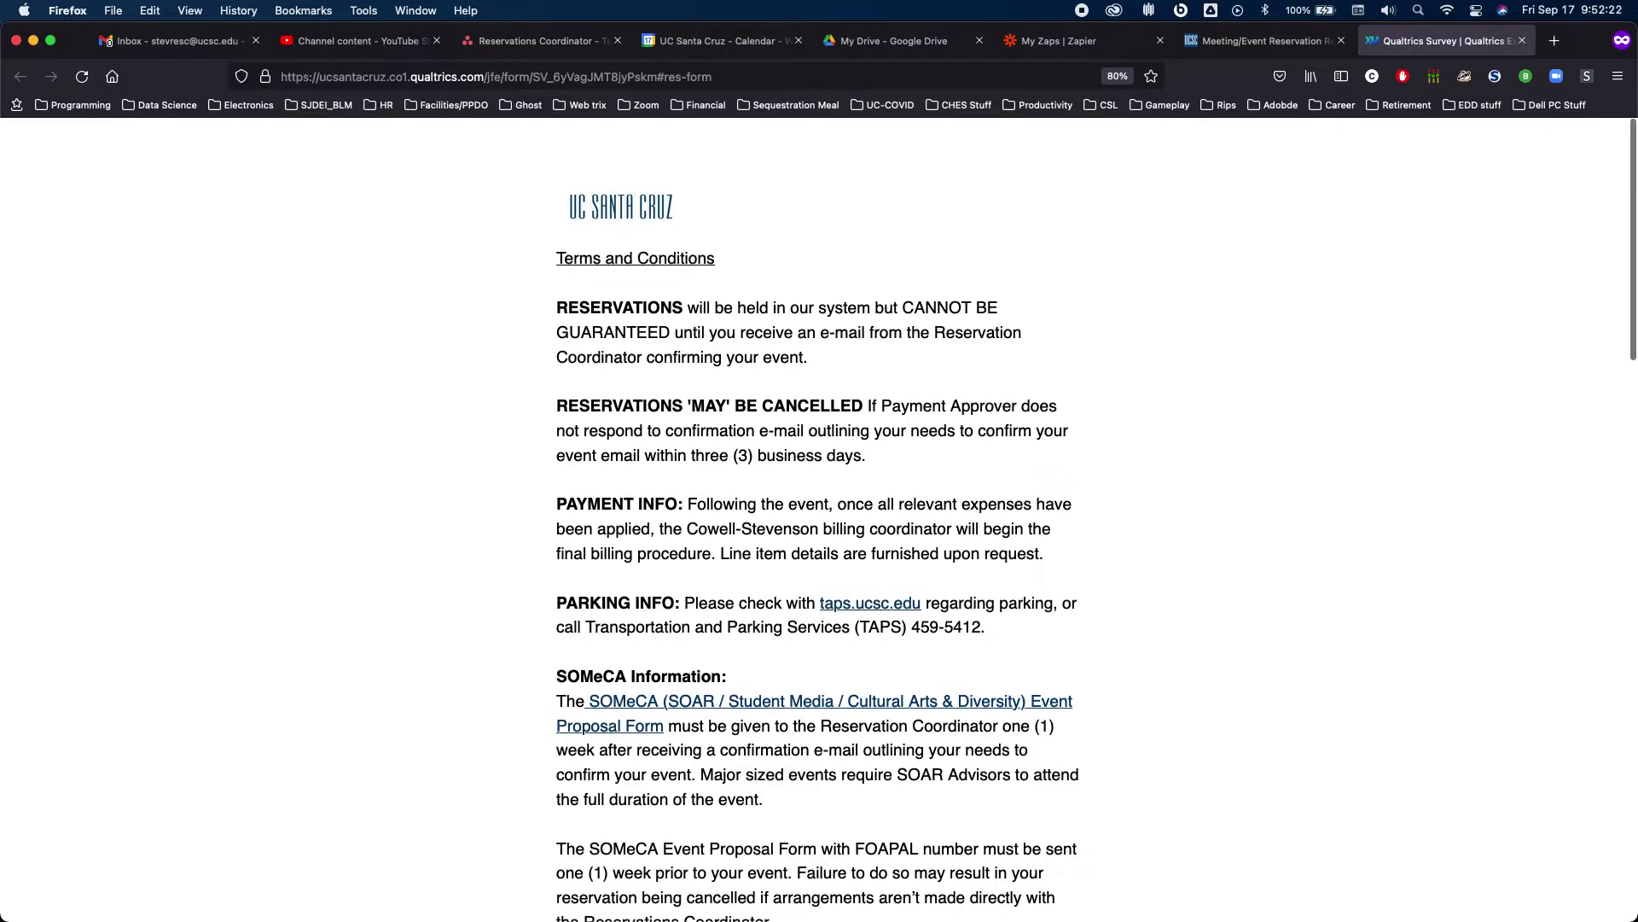
Read through the Terms and Conditions down to the agreement question
{"action": "scroll", "coordinate": [721, 422], "scroll_direction": "down", "scroll_amount": 1}
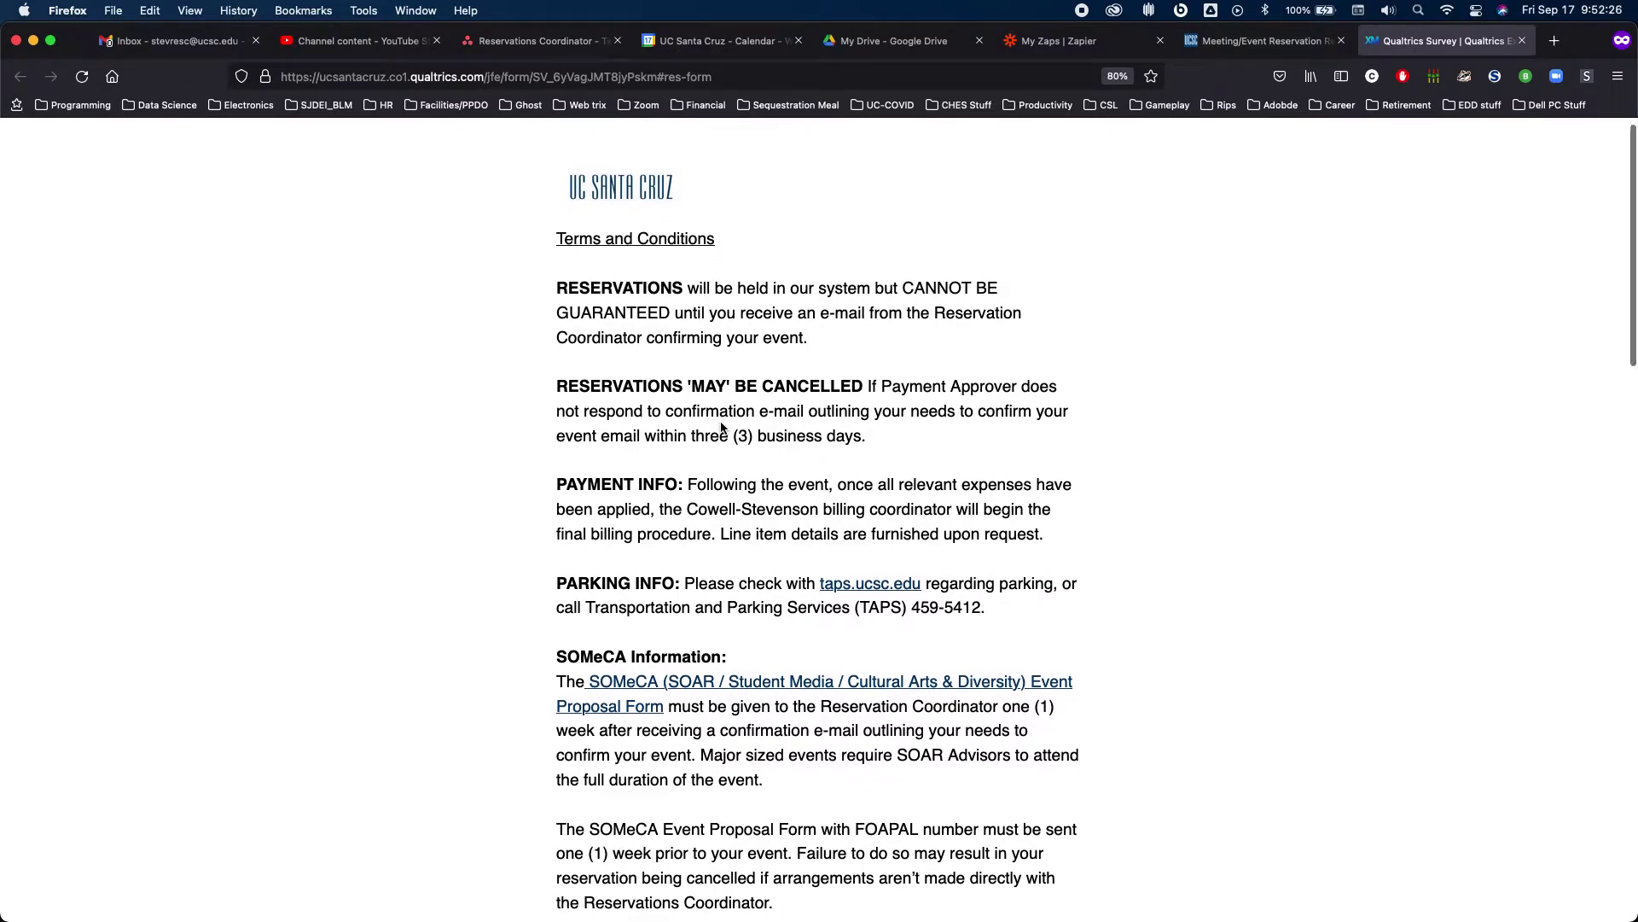
{"action": "scroll", "coordinate": [721, 424], "scroll_direction": "down", "scroll_amount": 2}
{"action": "scroll", "coordinate": [721, 423], "scroll_direction": "down", "scroll_amount": 2}
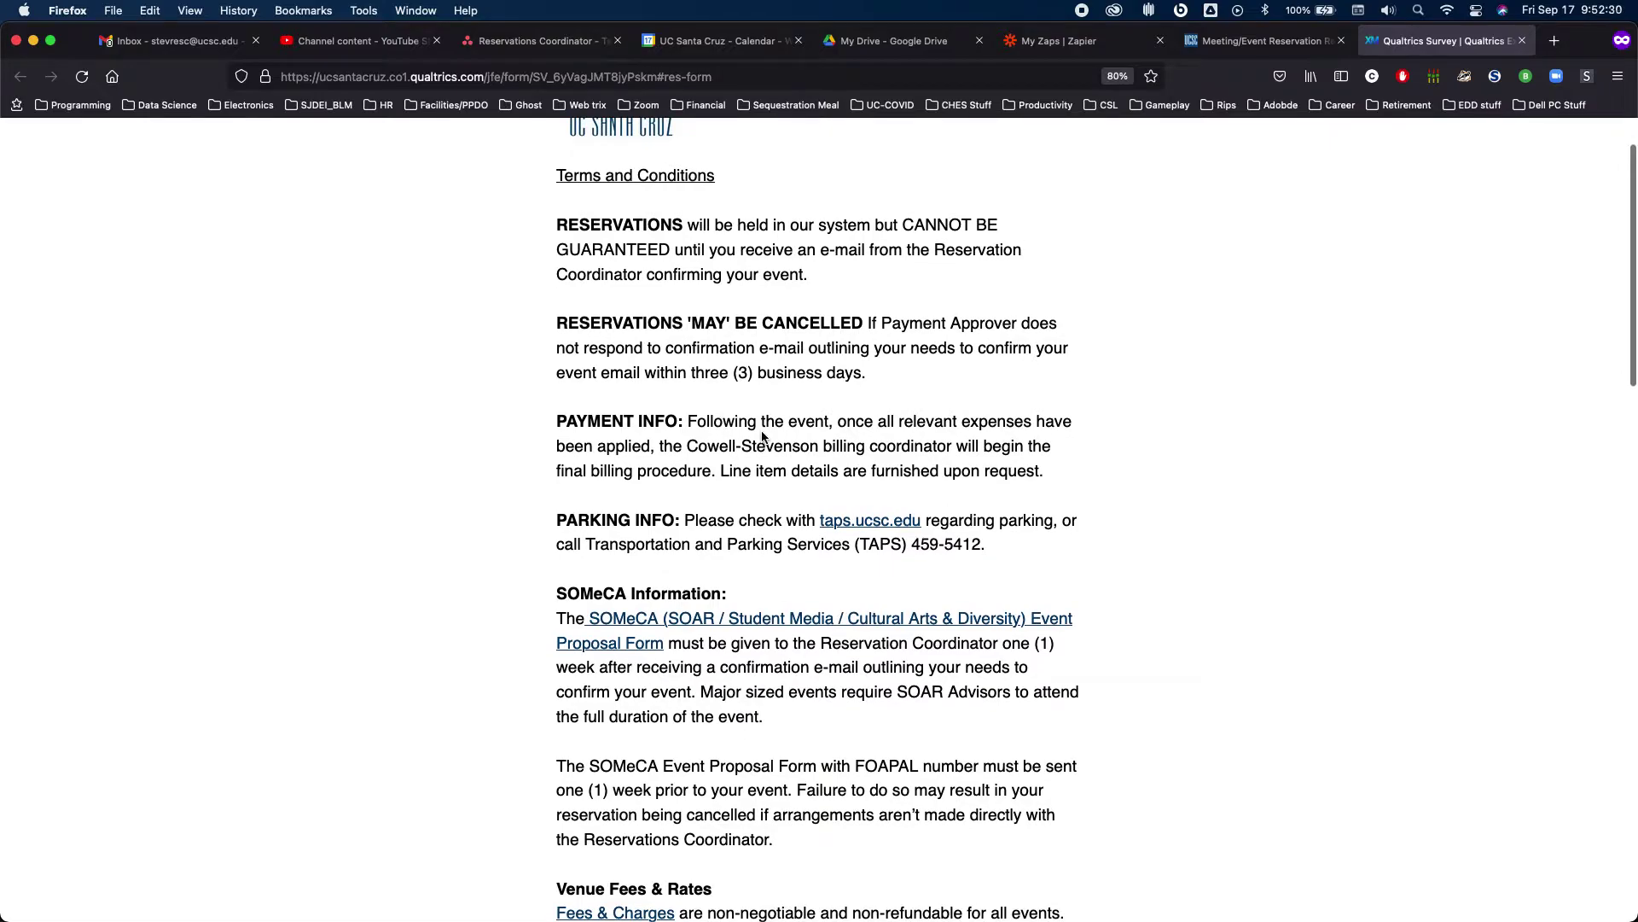
{"action": "scroll", "coordinate": [763, 436], "scroll_direction": "down", "scroll_amount": 2}
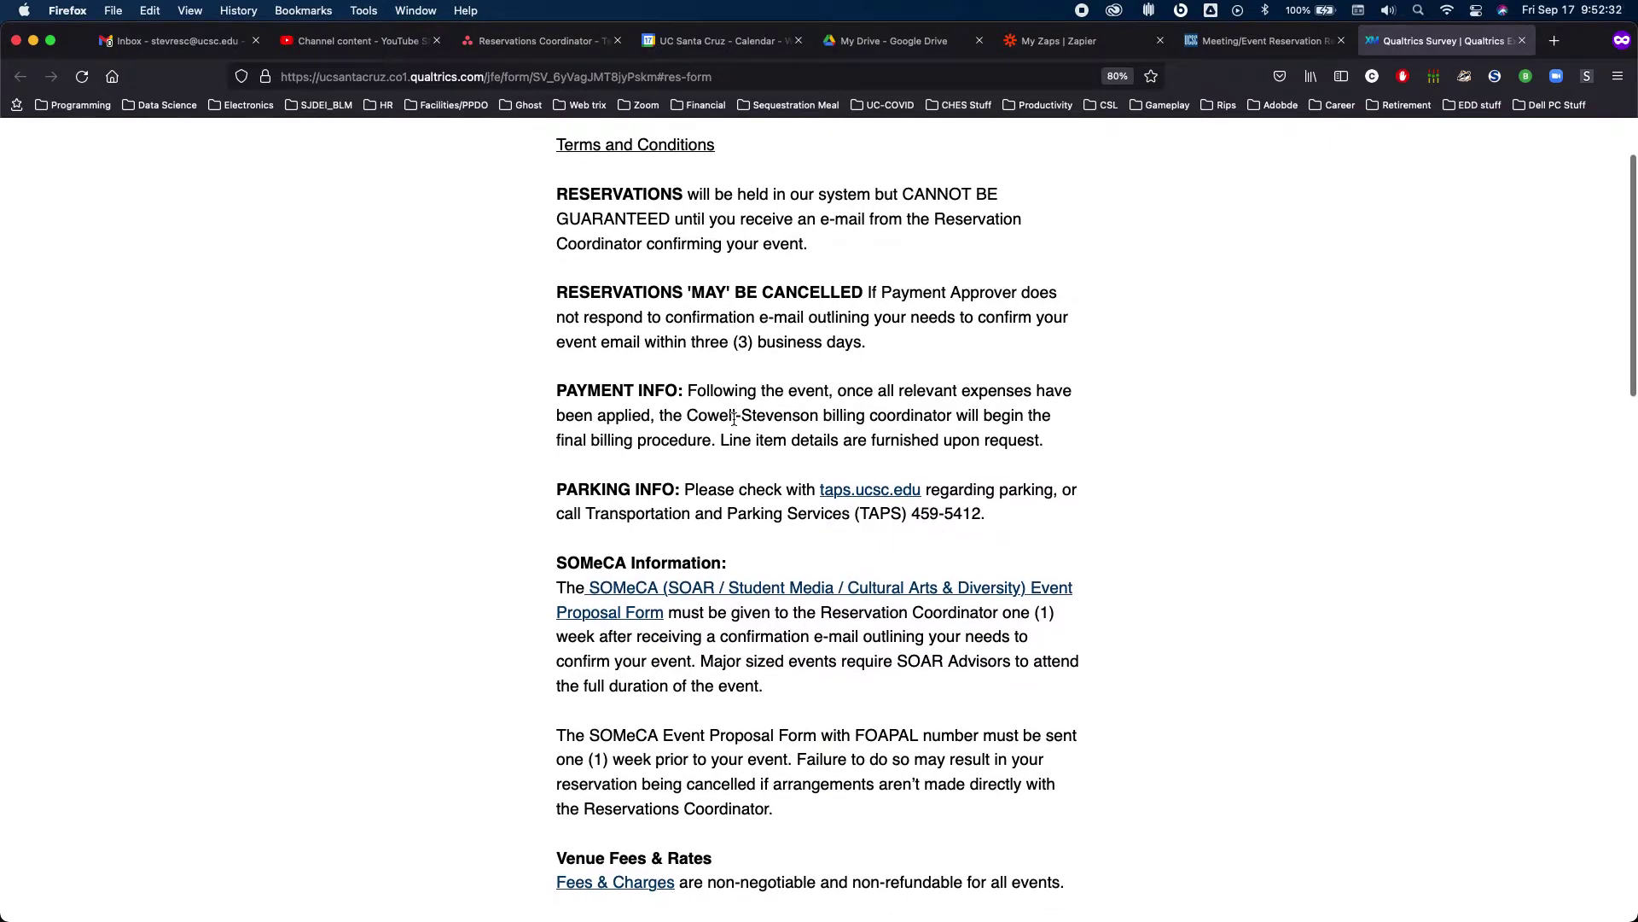
{"action": "scroll", "coordinate": [734, 418], "scroll_direction": "down", "scroll_amount": 2}
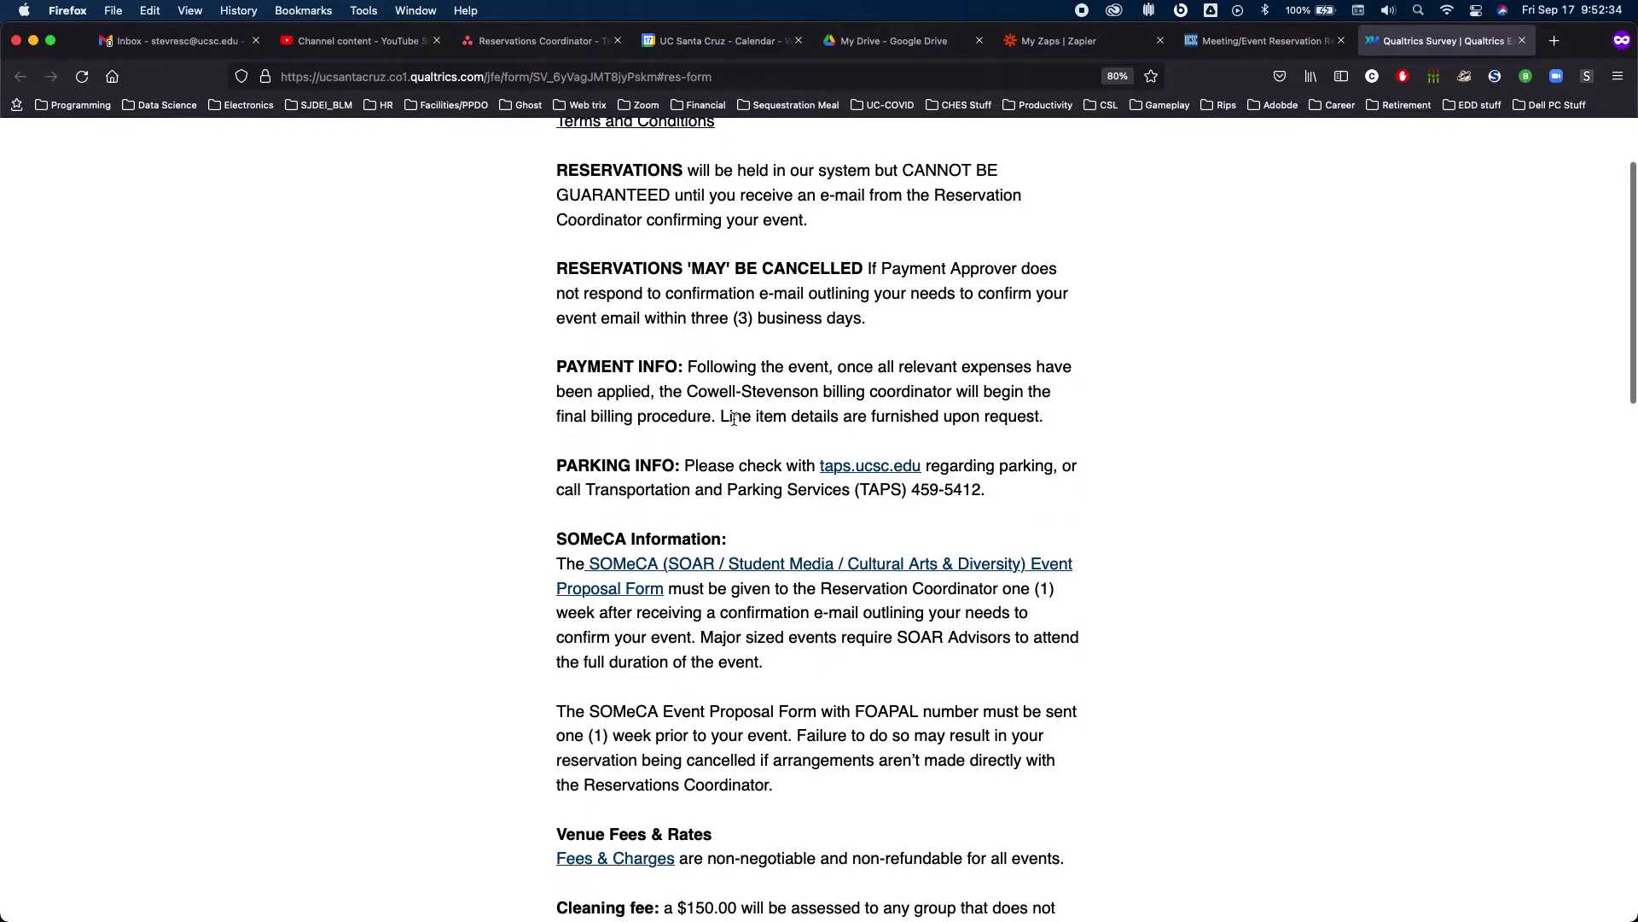
{"action": "scroll", "coordinate": [734, 418], "scroll_direction": "down", "scroll_amount": 1}
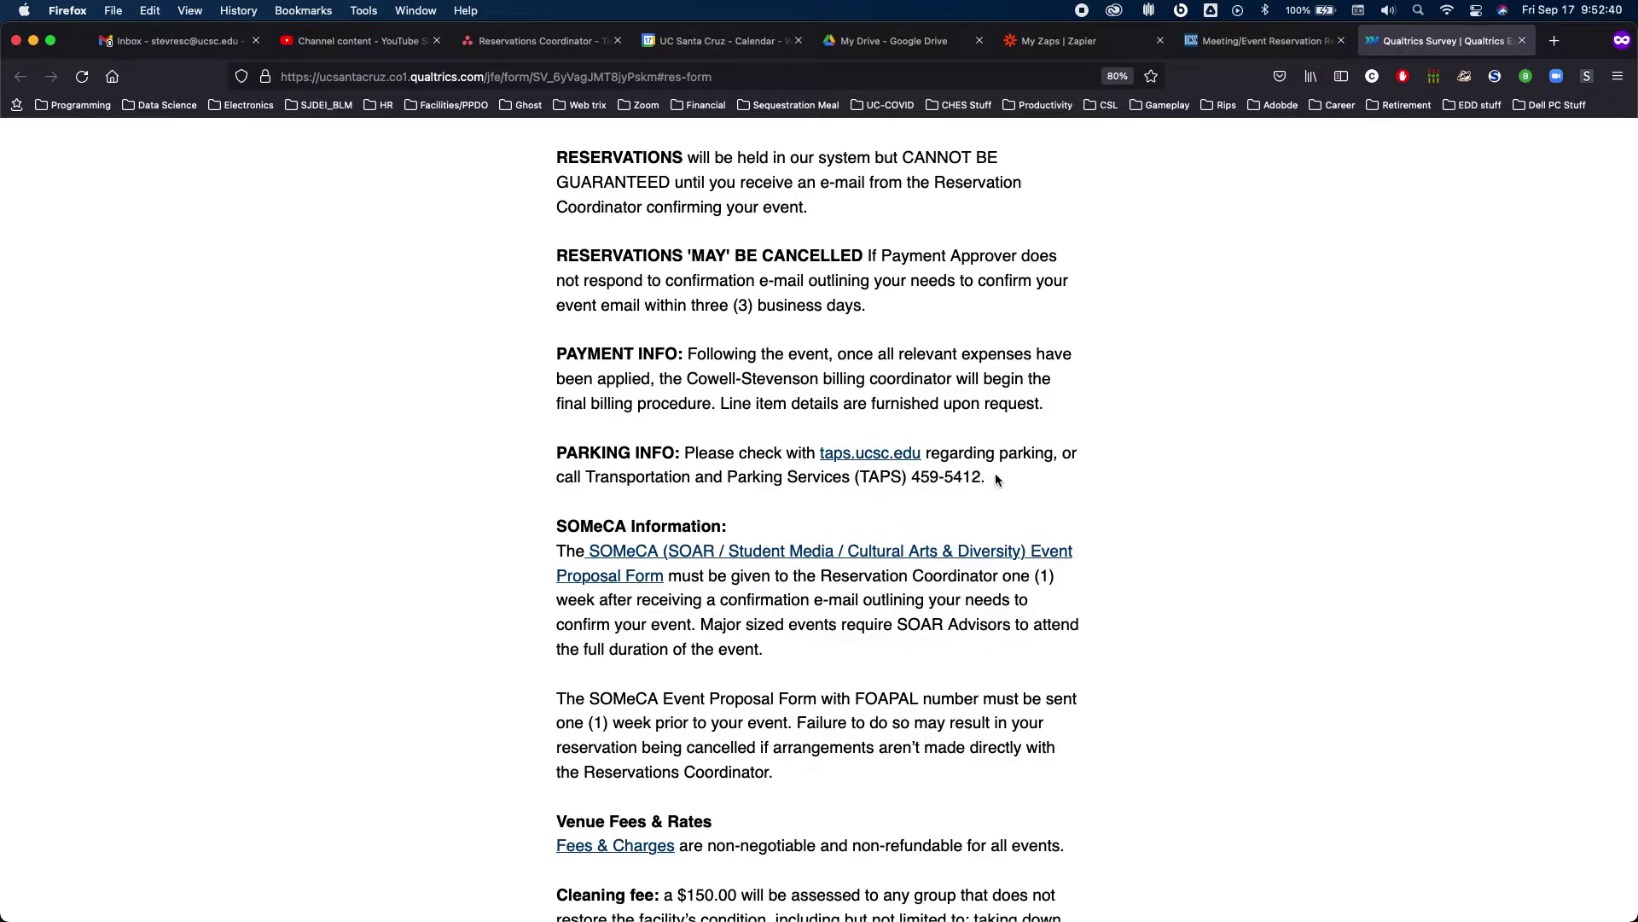
{"action": "scroll", "coordinate": [995, 480], "scroll_direction": "down", "scroll_amount": 5}
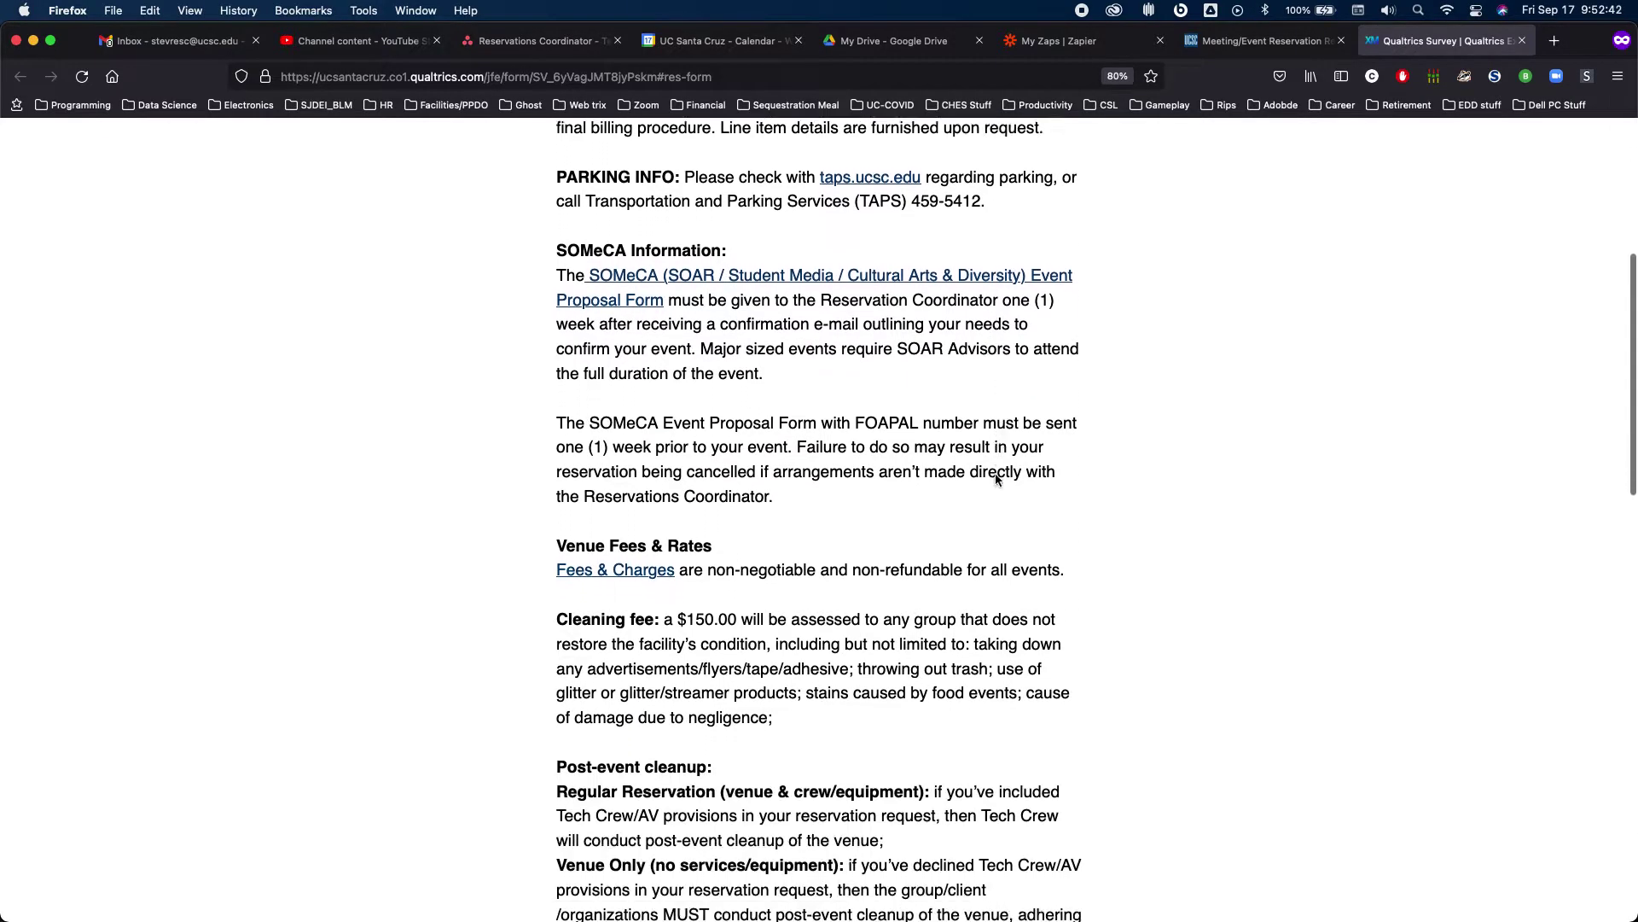
{"action": "scroll", "coordinate": [996, 475], "scroll_direction": "down", "scroll_amount": 1}
{"action": "scroll", "coordinate": [994, 461], "scroll_direction": "down", "scroll_amount": 10}
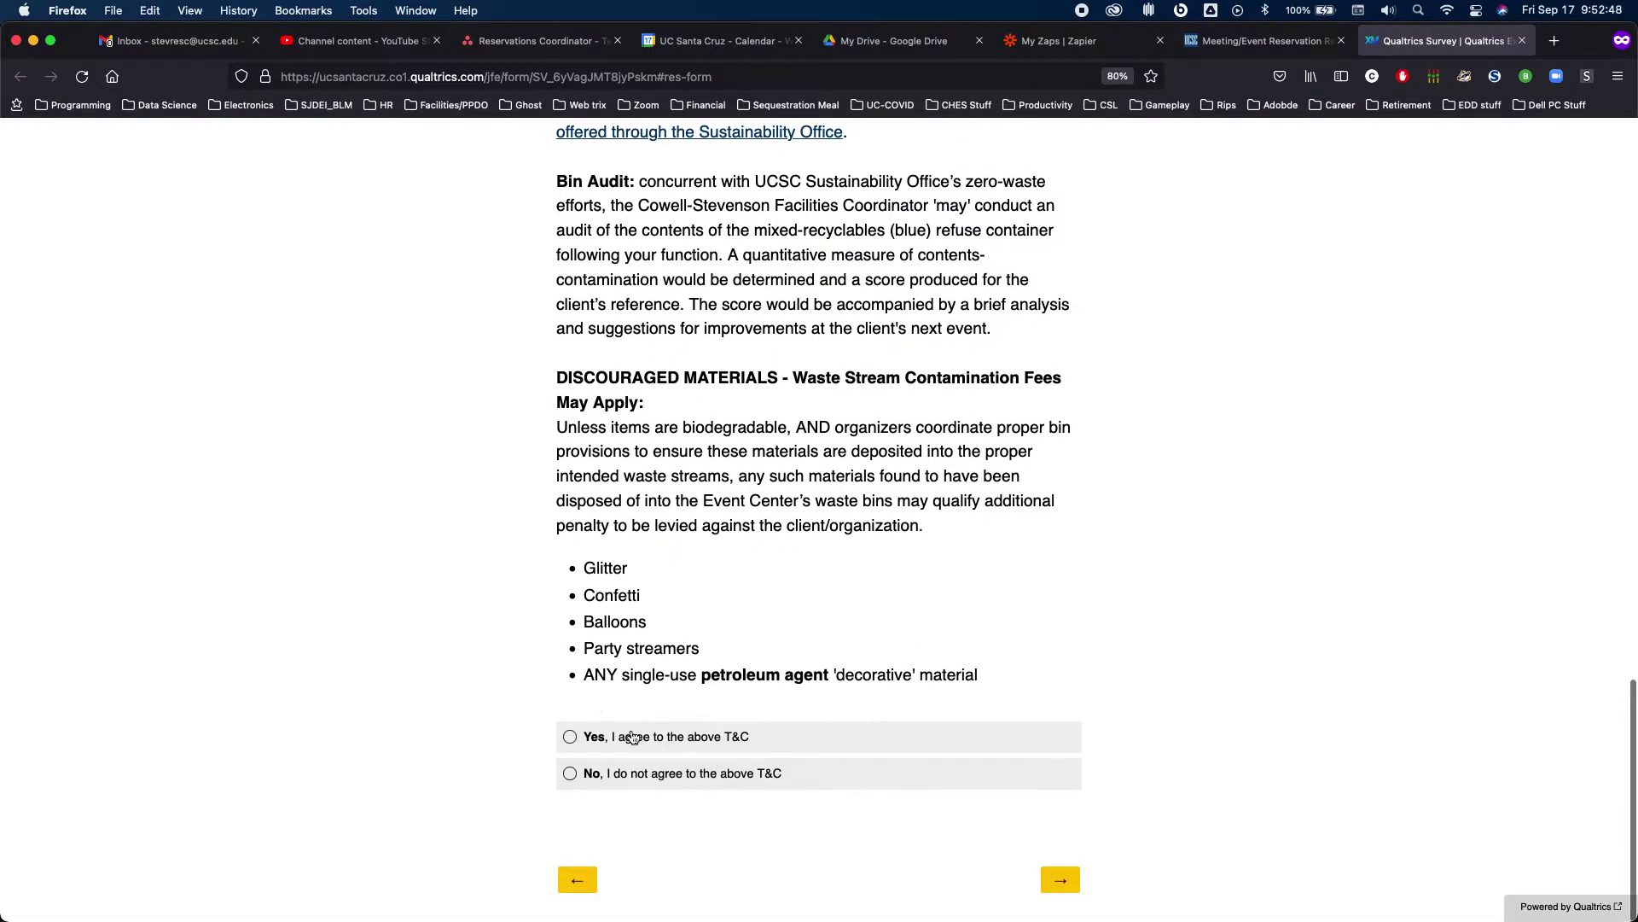
Select 'Yes, I agree to the above T&C' and submit the room request
{"action": "left_click", "coordinate": [624, 734]}
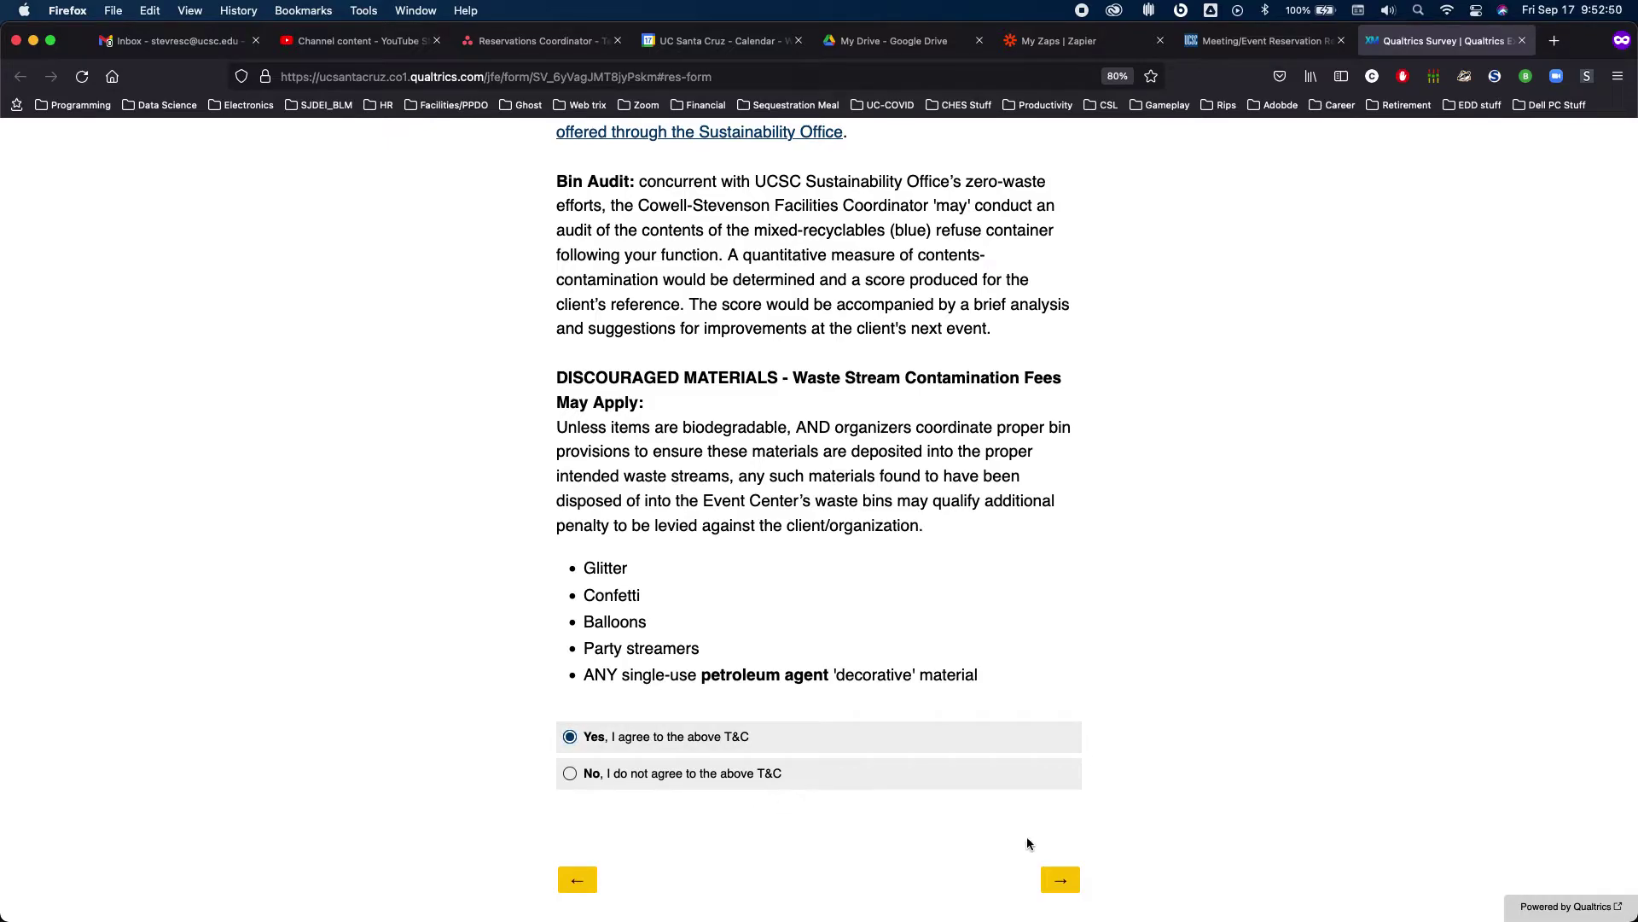
{"action": "left_click", "coordinate": [1060, 877]}
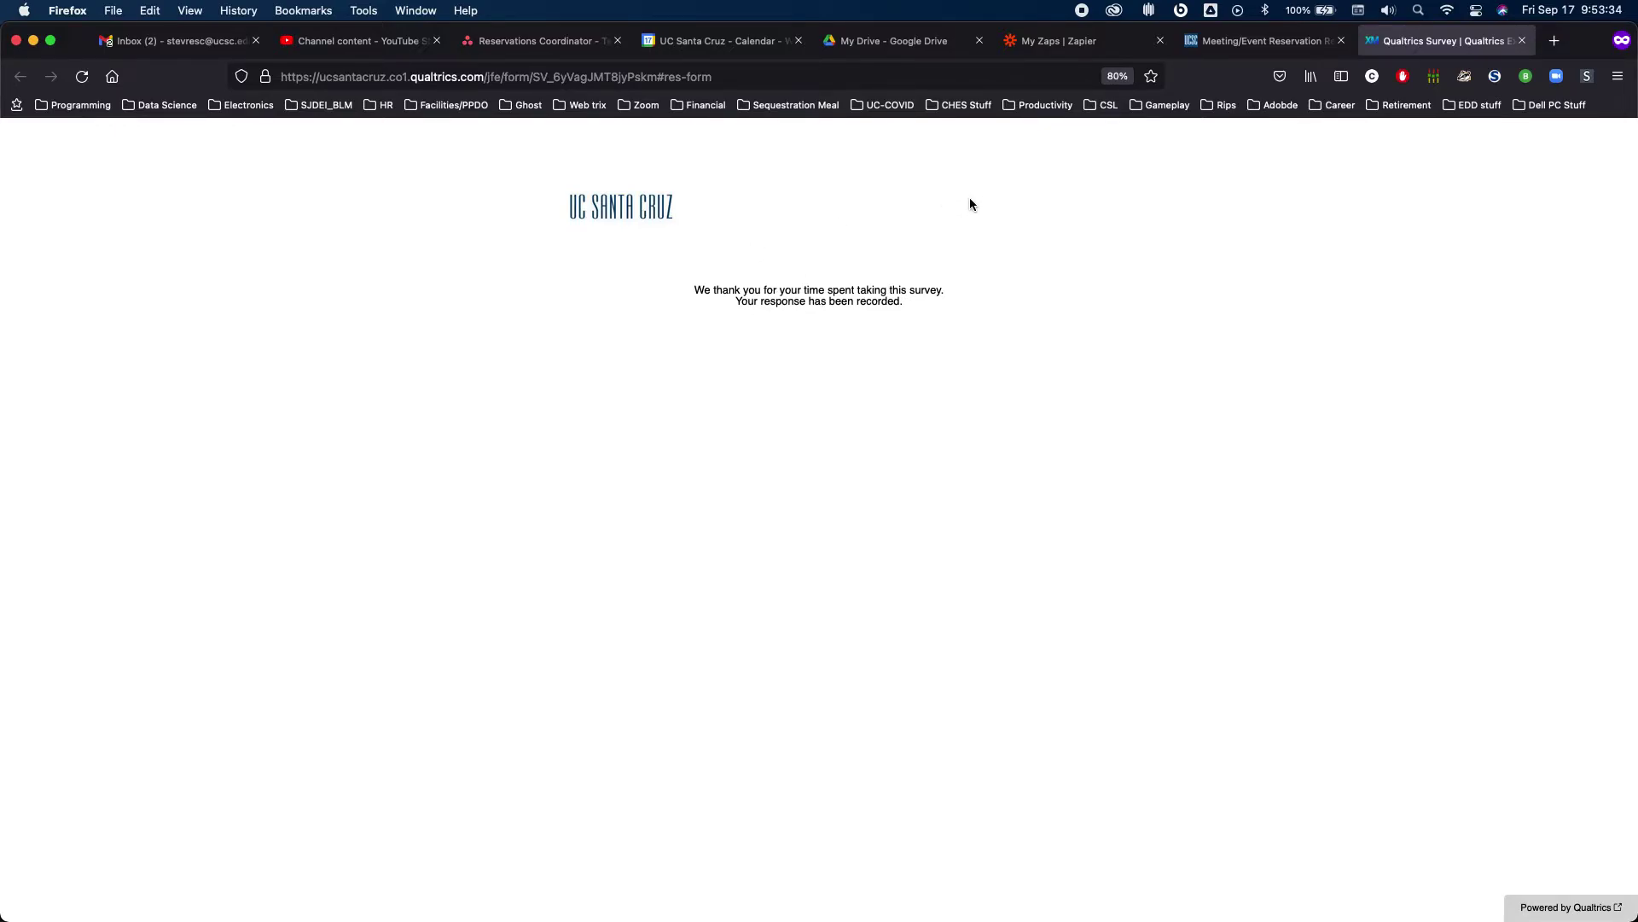
Look over the My Zaps list in Zapier, then switch to My Drive in Google Drive
{"action": "left_click", "coordinate": [1046, 41]}
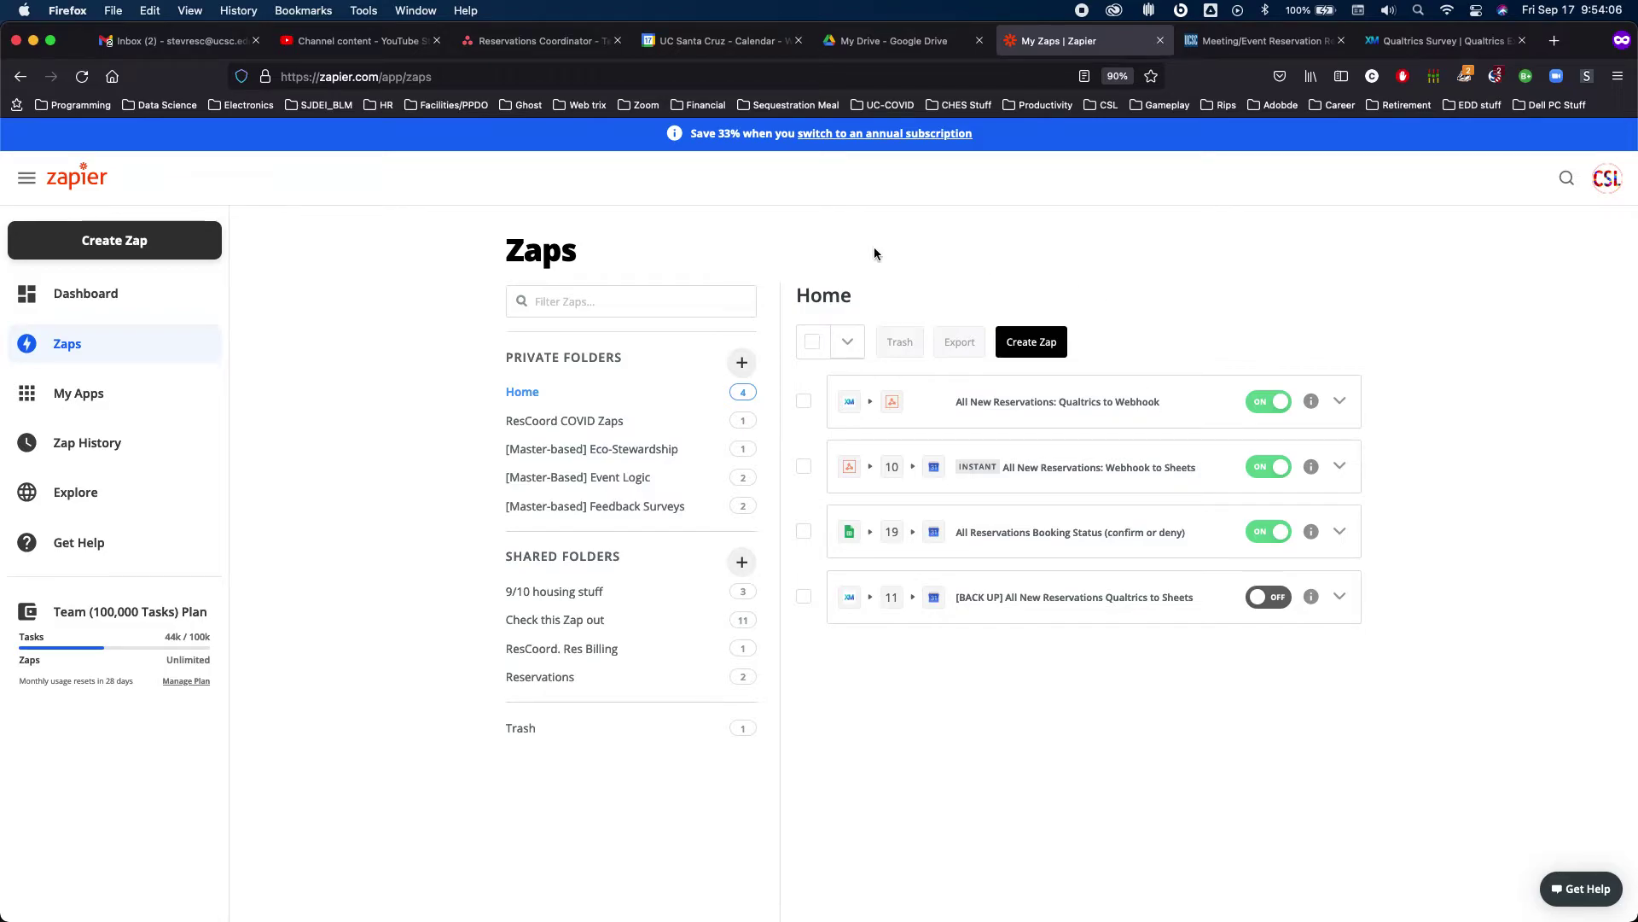
{"action": "left_click", "coordinate": [914, 57]}
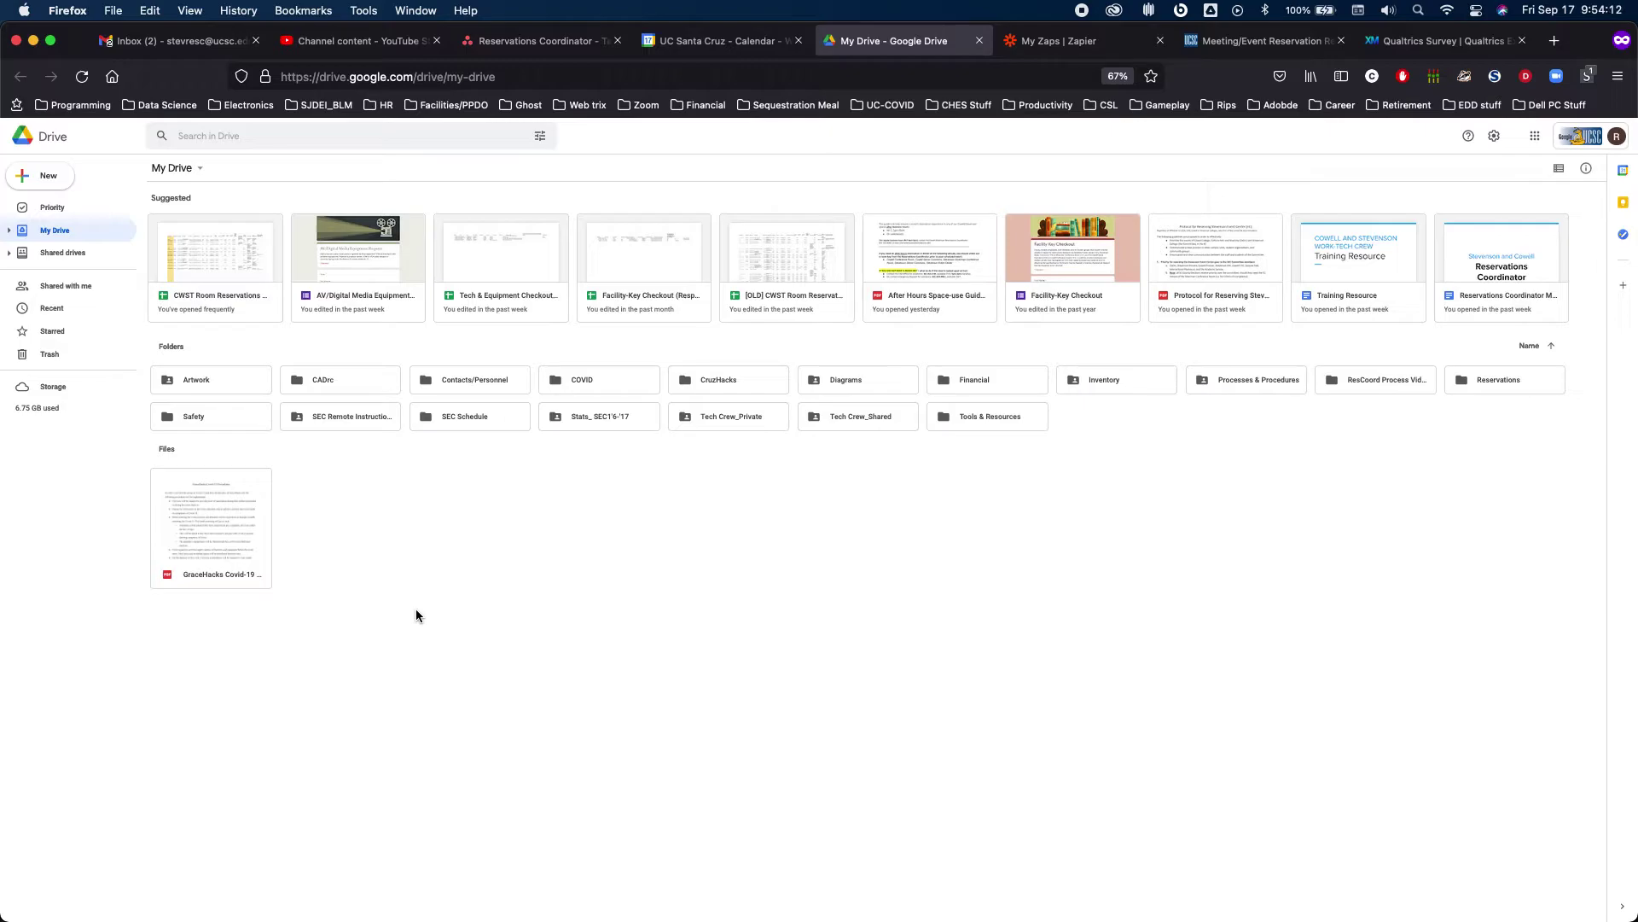
Open CWST Room Reservations Master Sheet_b from SEC Schedule > !!MASTER!!_b
{"action": "double_click", "coordinate": [448, 426]}
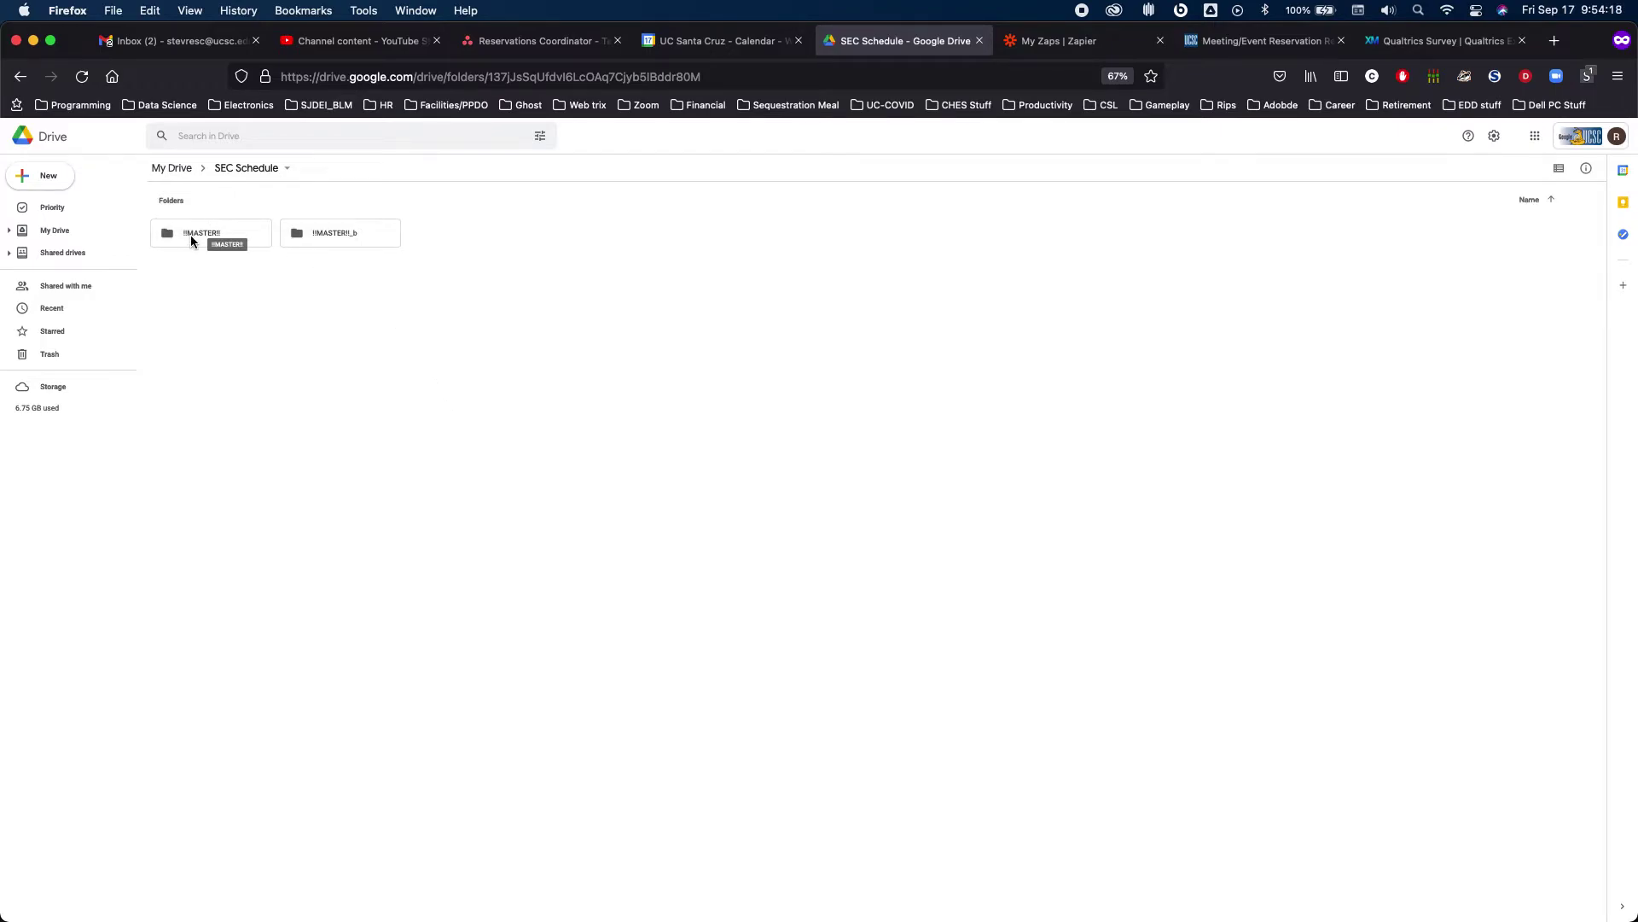
{"action": "left_click", "coordinate": [191, 234]}
{"action": "key", "text": "super+equal"}
{"action": "key", "text": "super+equal"}
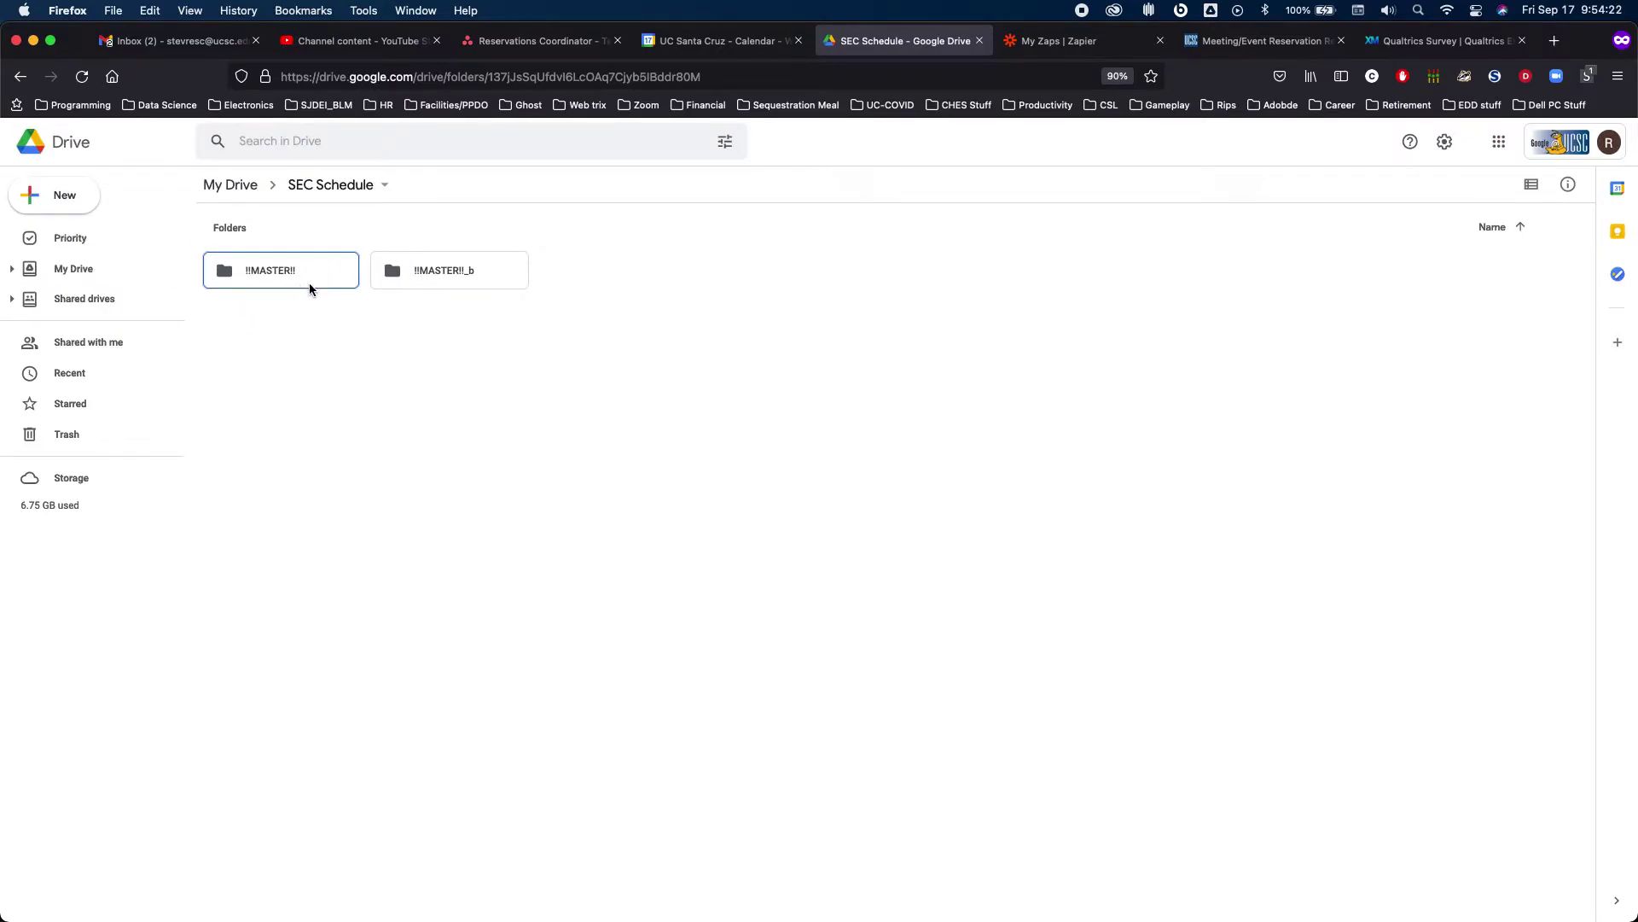
{"action": "double_click", "coordinate": [478, 272]}
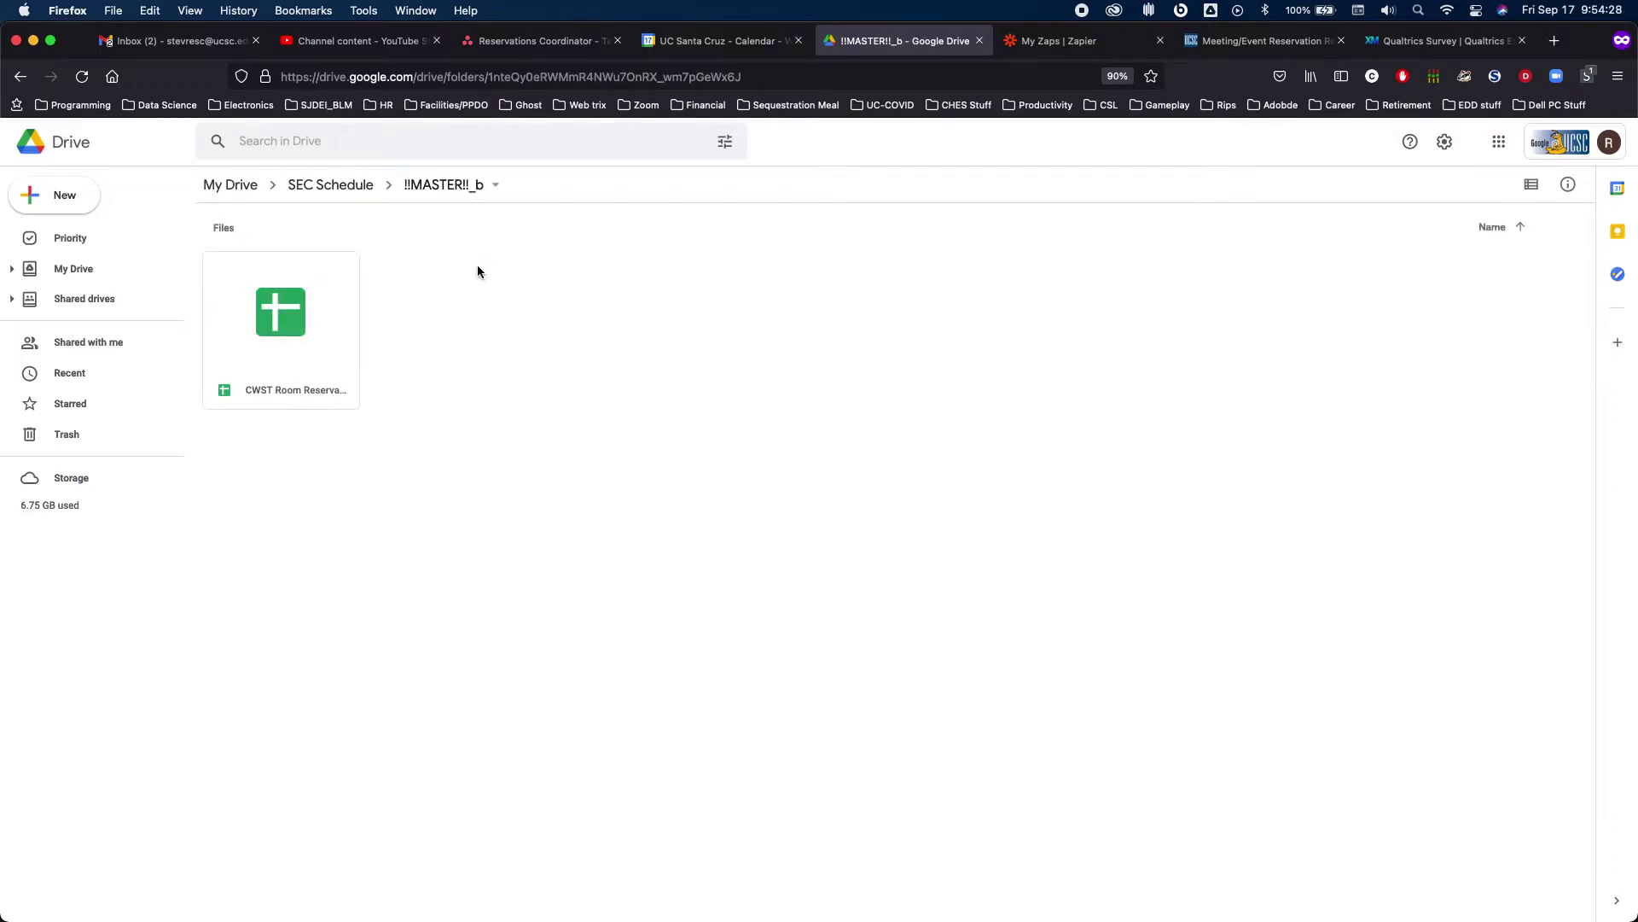
{"action": "double_click", "coordinate": [331, 299]}
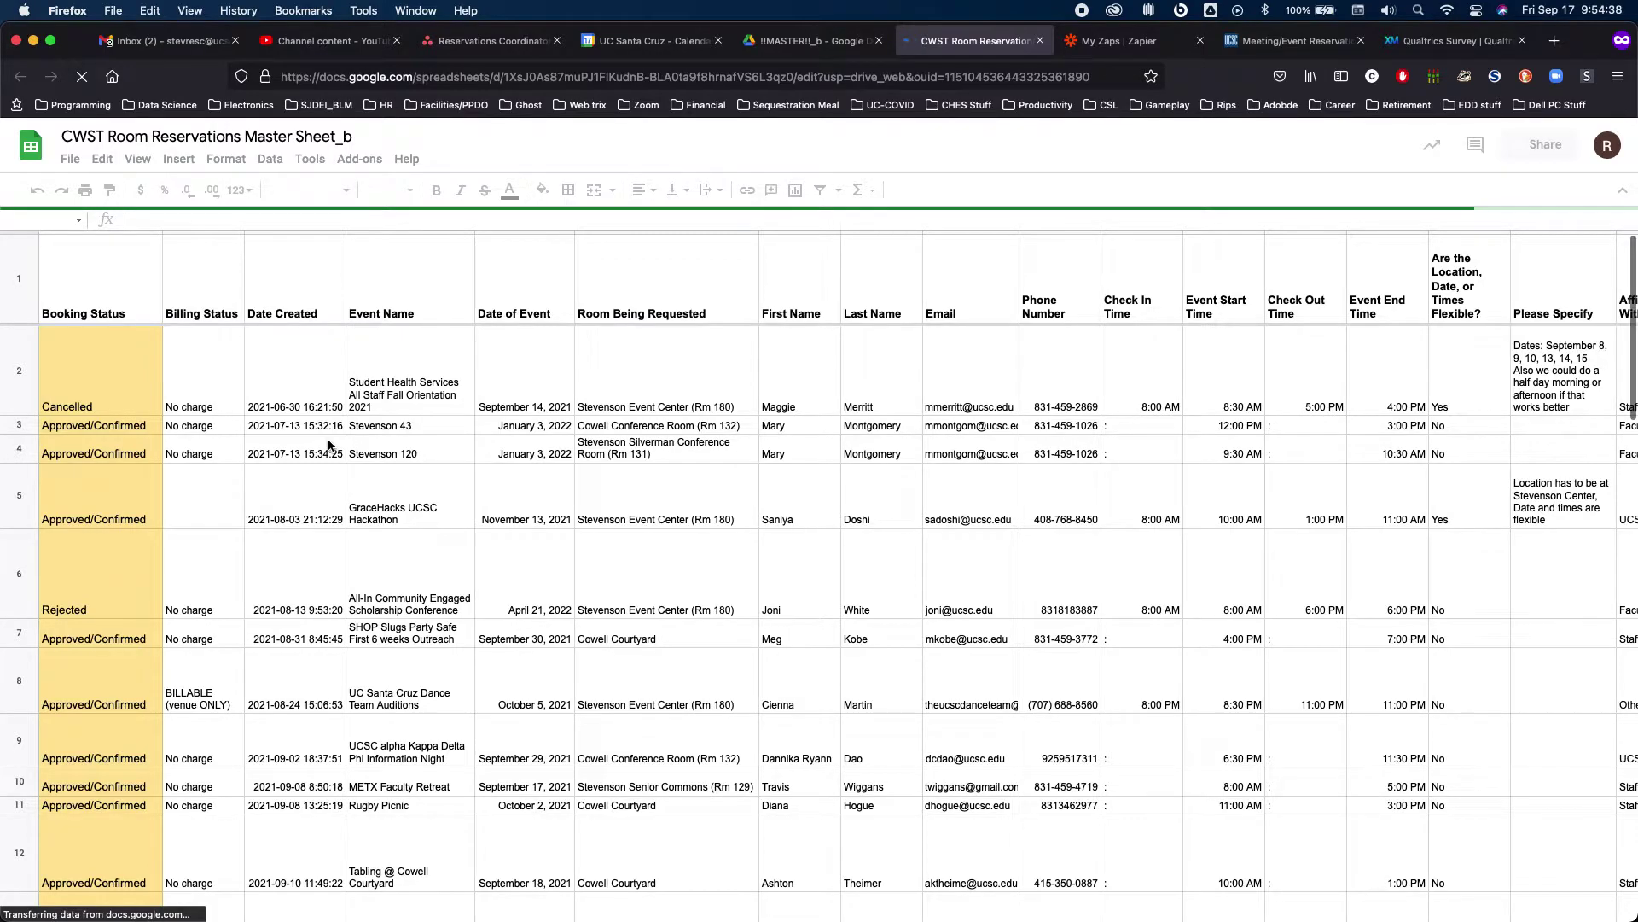
Check that the 'Client' test booking appears as row 17, then return to the Zapier zaps list
{"action": "scroll", "coordinate": [329, 444], "scroll_direction": "down", "scroll_amount": 10}
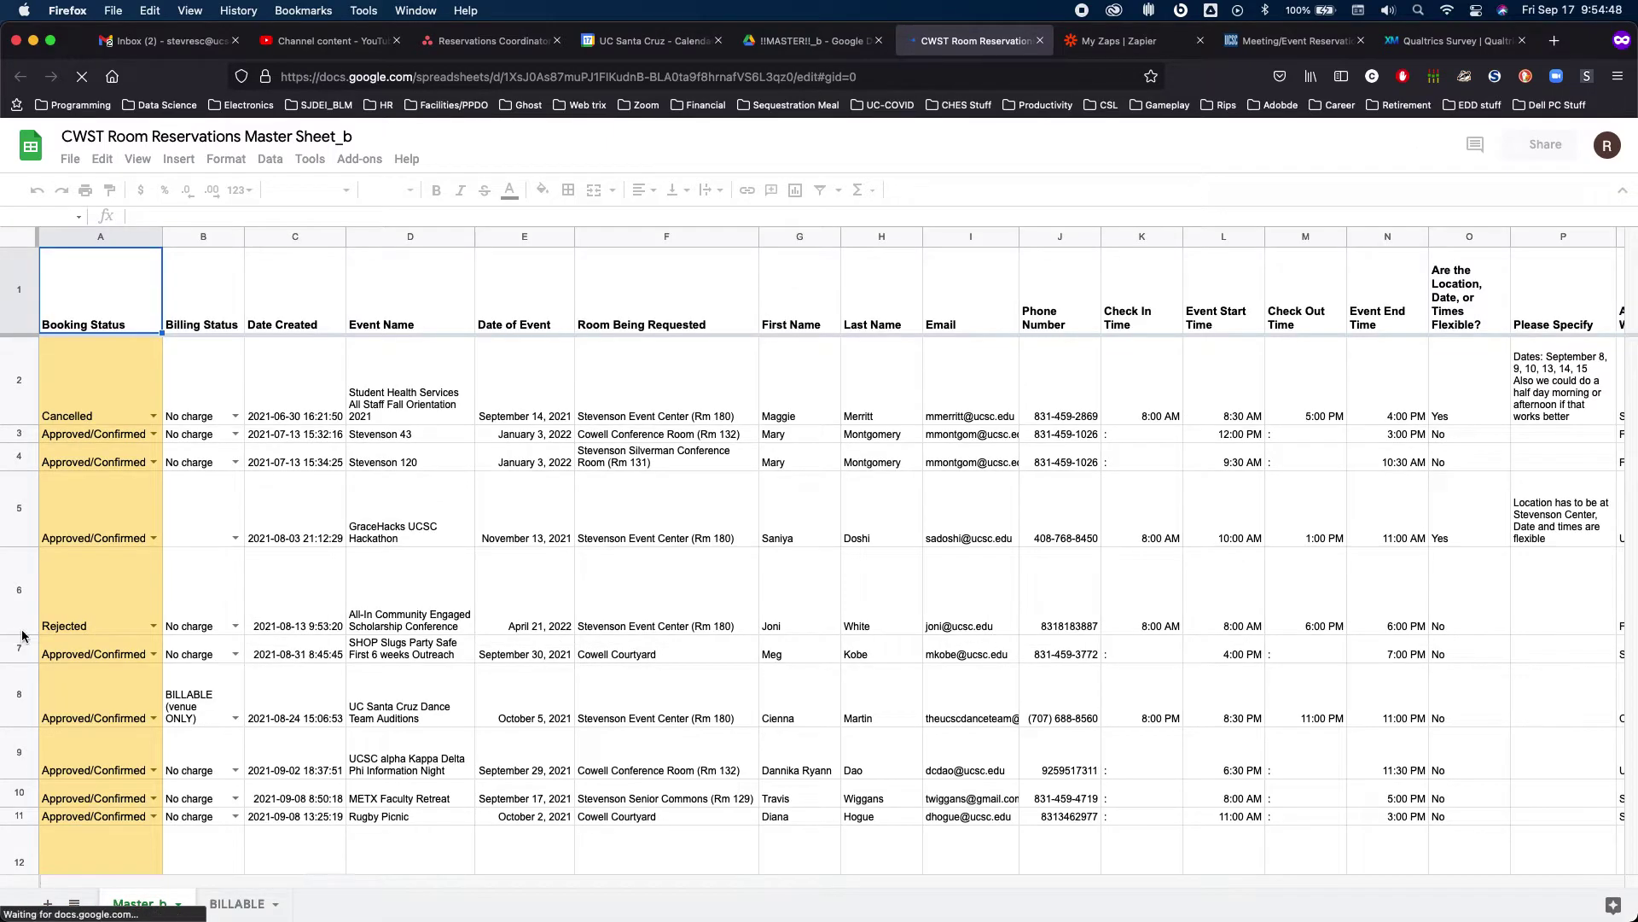
{"action": "scroll", "coordinate": [257, 669], "scroll_direction": "down", "scroll_amount": 5}
{"action": "scroll", "coordinate": [256, 665], "scroll_direction": "down", "scroll_amount": 5}
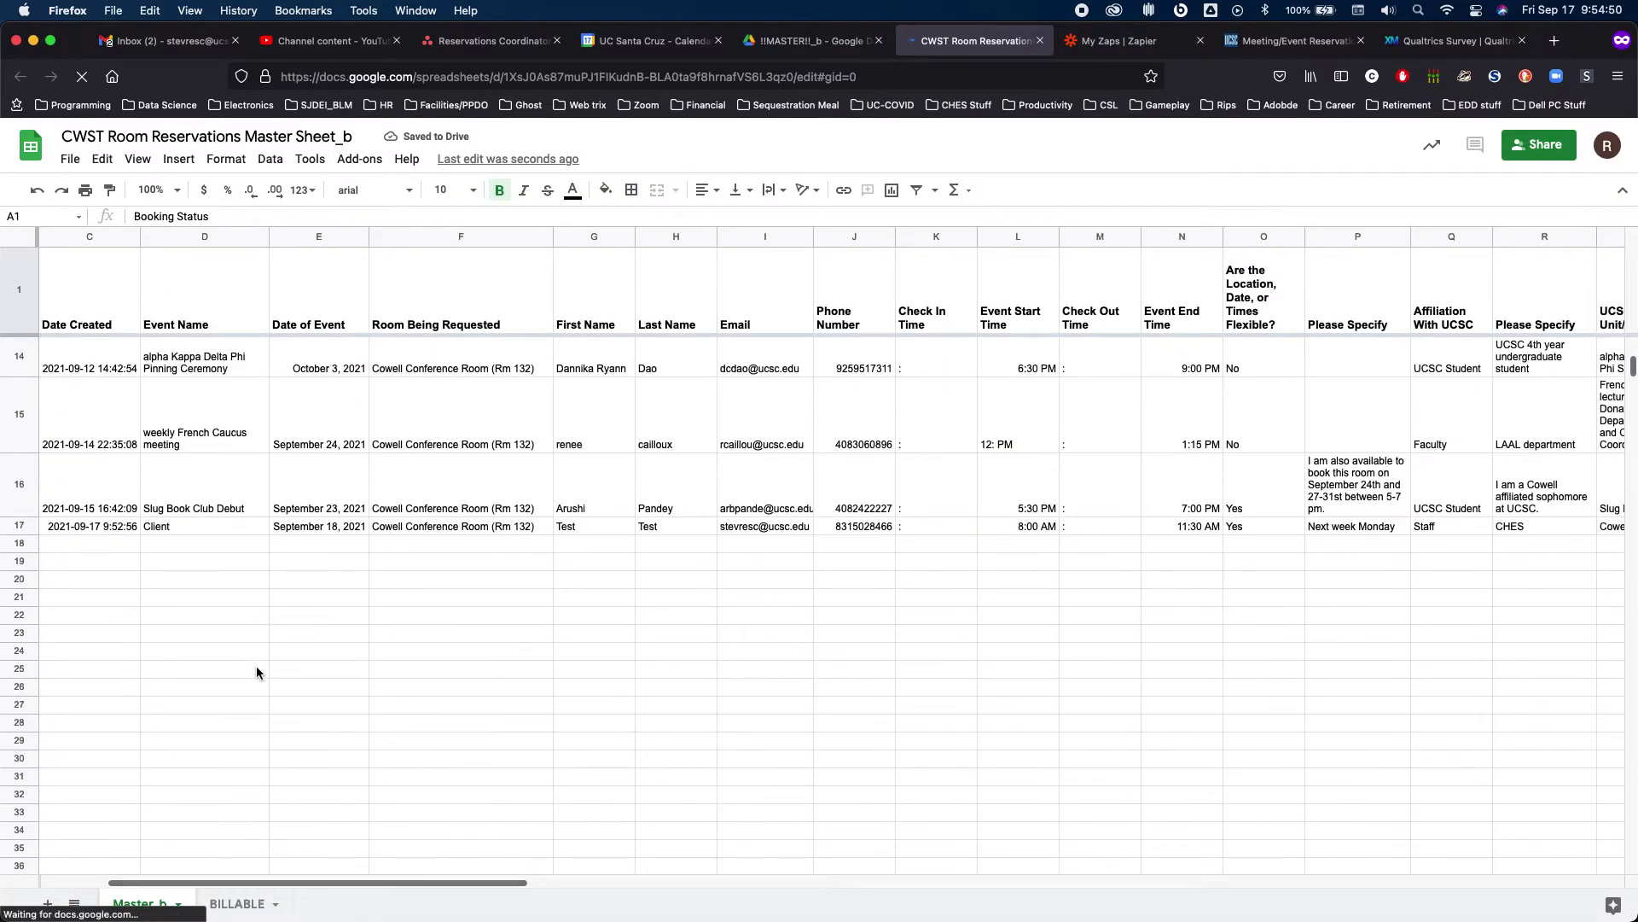
{"action": "left_click", "coordinate": [16, 524]}
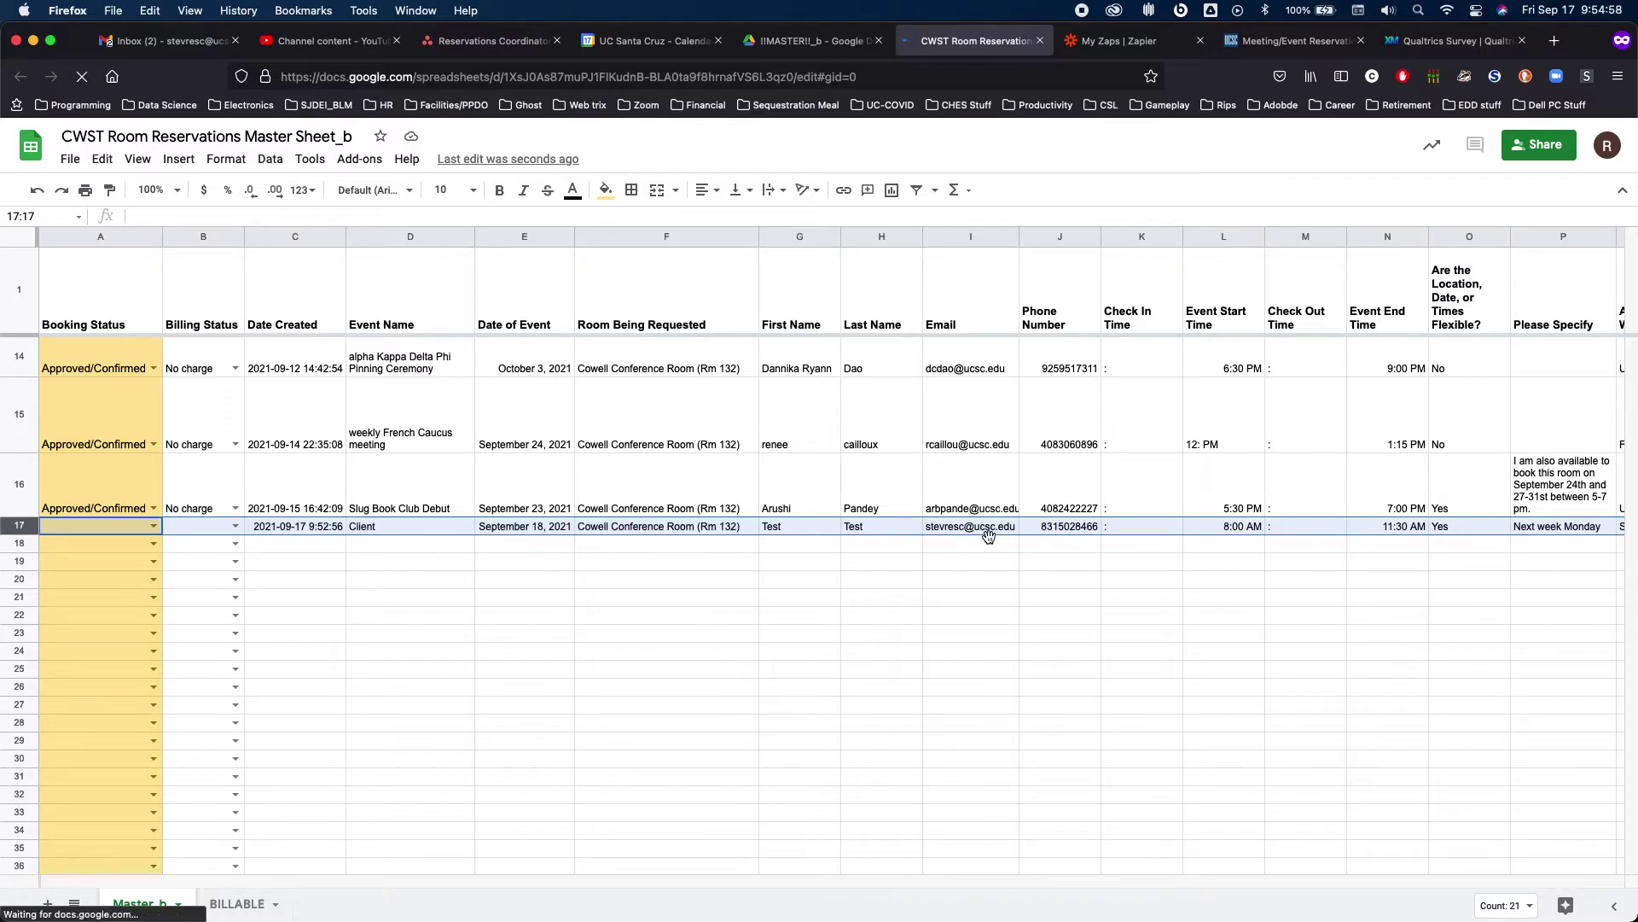
{"action": "scroll", "coordinate": [973, 535], "scroll_direction": "right", "scroll_amount": 15}
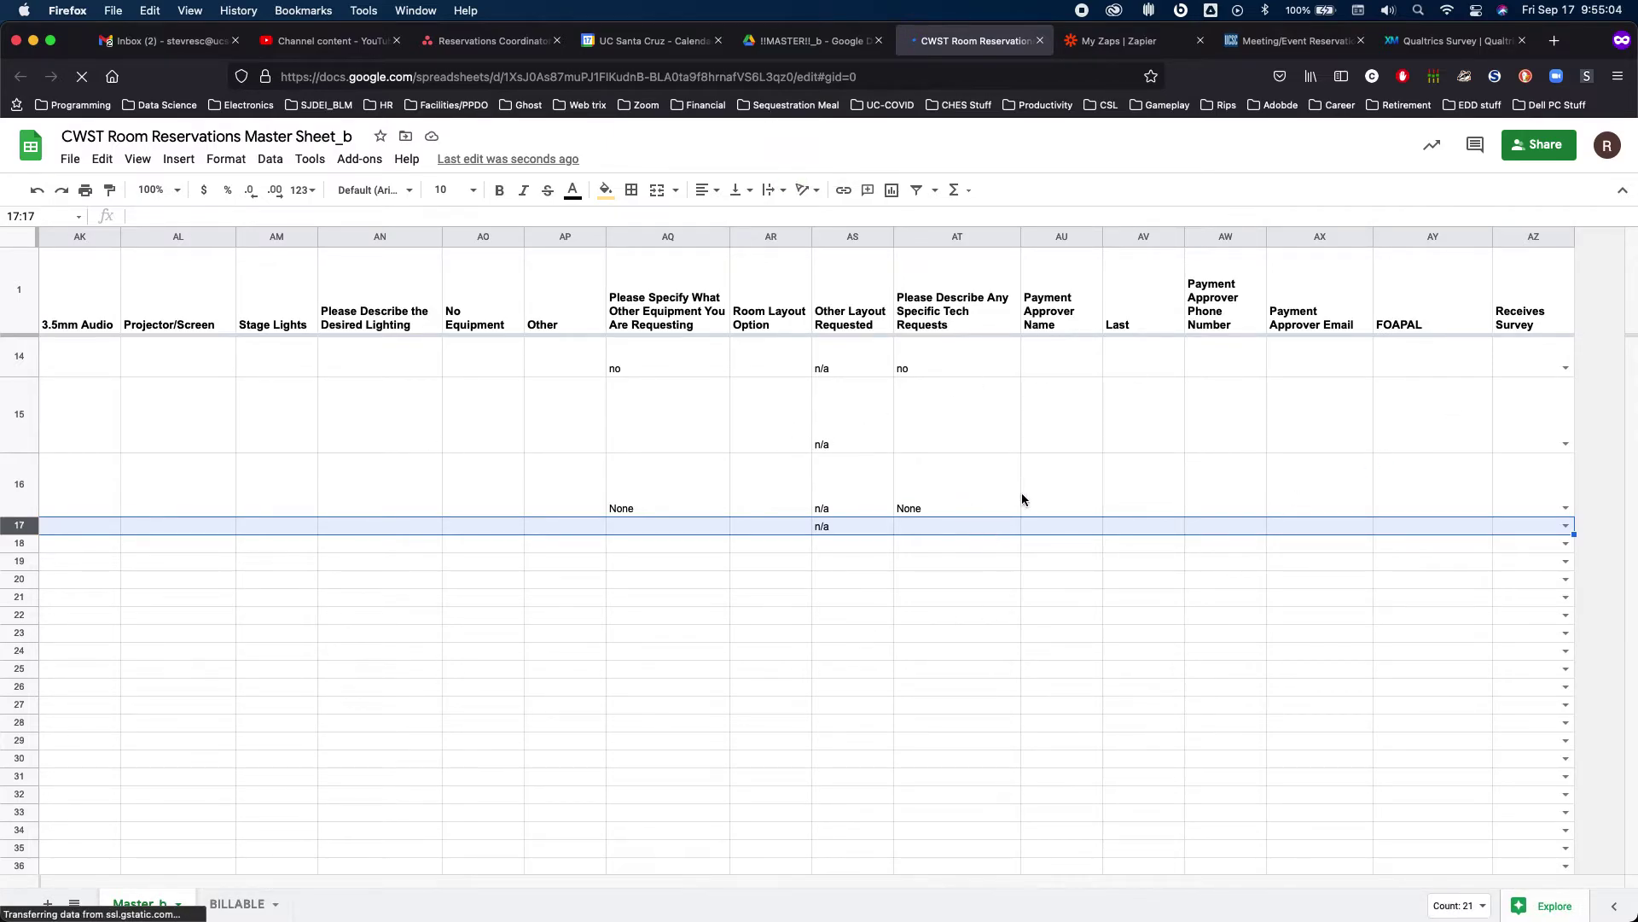
{"action": "scroll", "coordinate": [1022, 494], "scroll_direction": "left", "scroll_amount": 15}
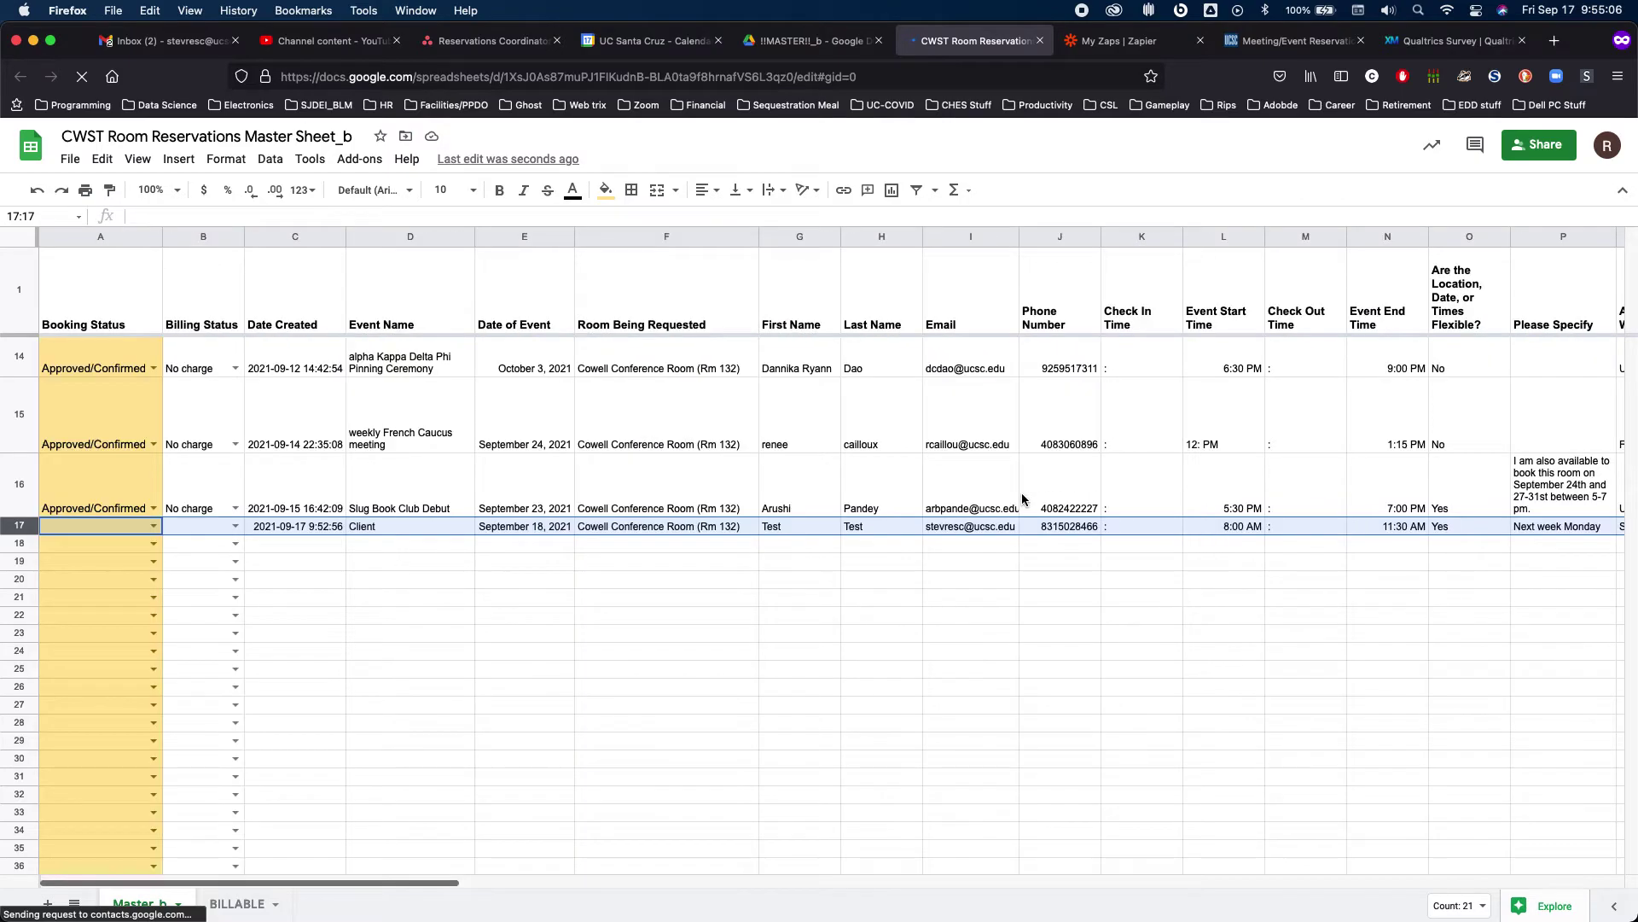
{"action": "left_click", "coordinate": [1118, 40]}
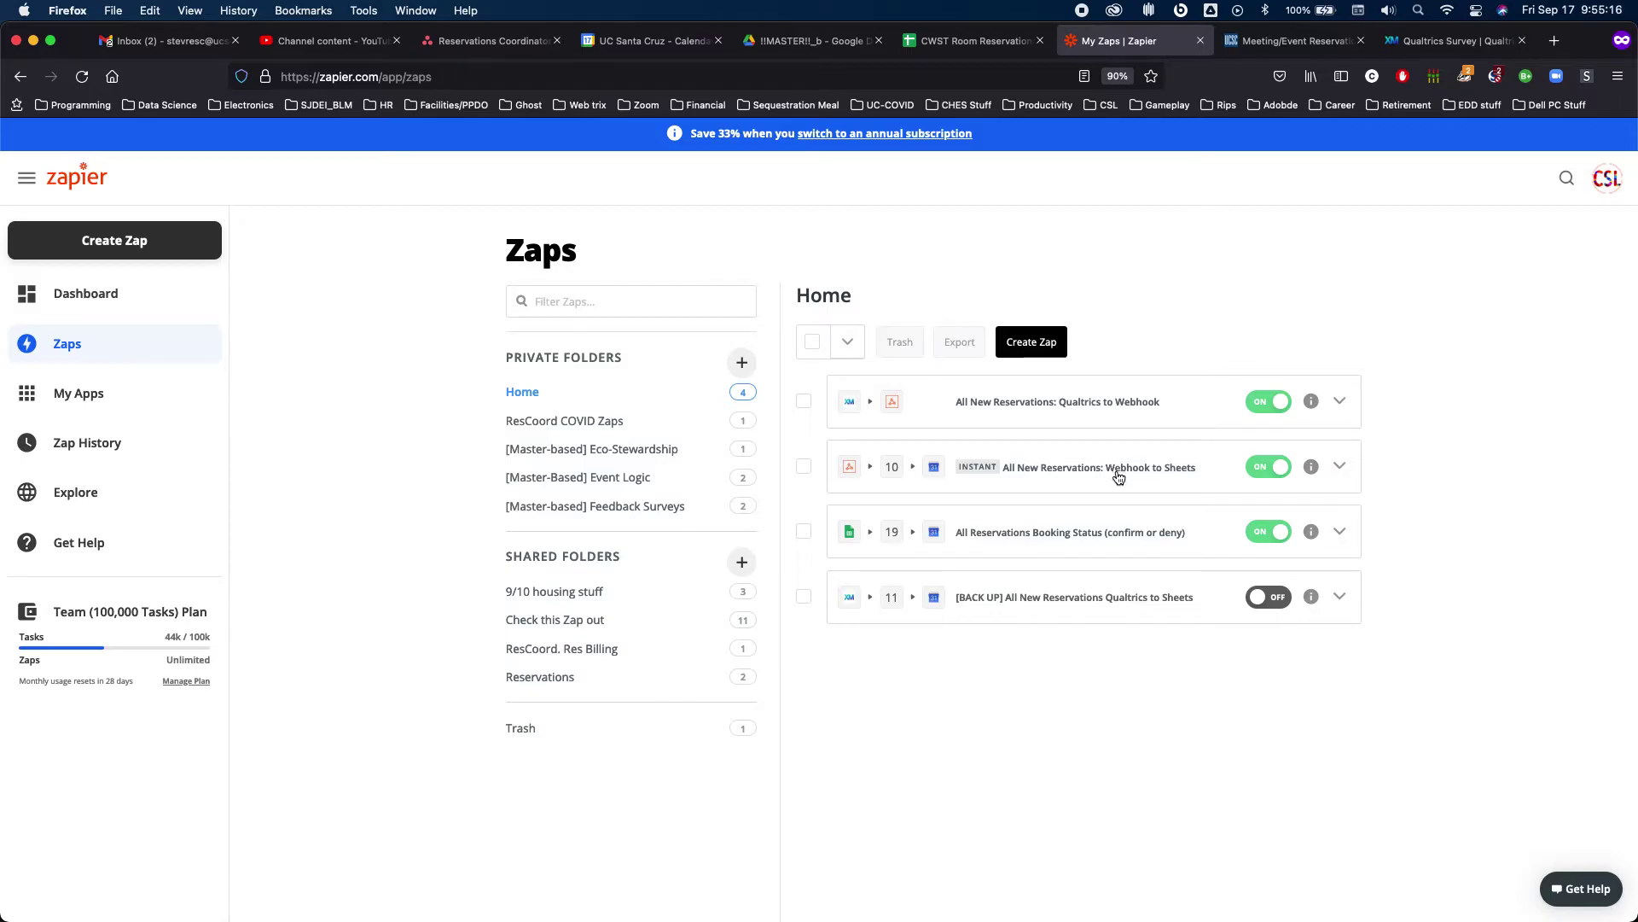
Open the Webhook to Sheets zap's All NON SEC requests path, then check Google Calendar for the booking
{"action": "left_click", "coordinate": [1185, 471]}
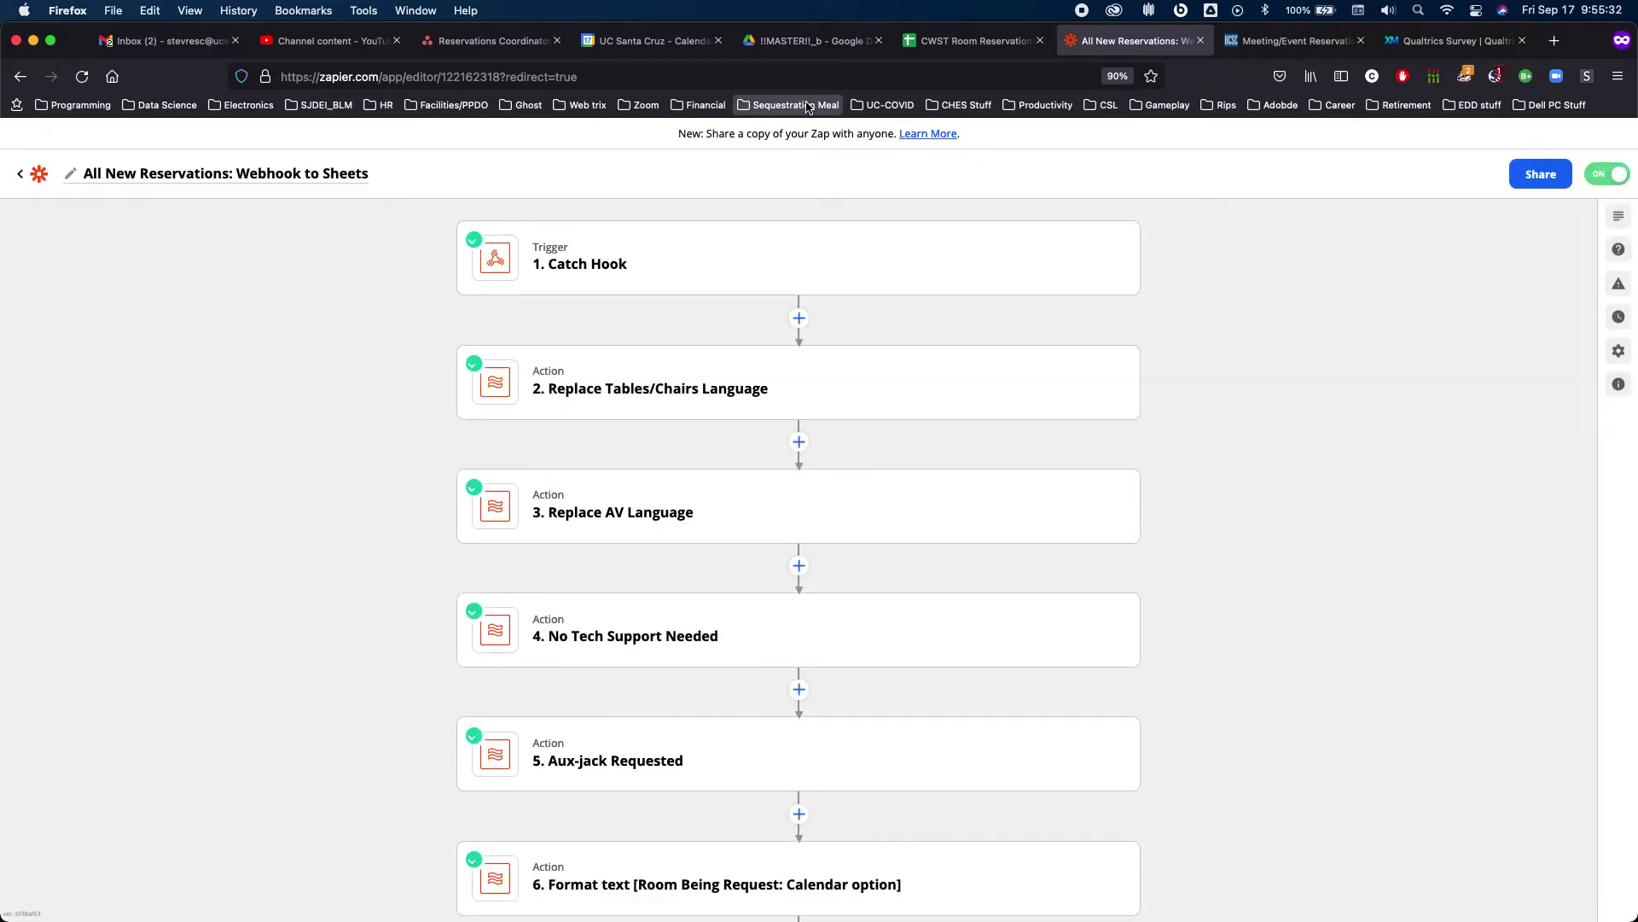
{"action": "scroll", "coordinate": [913, 692], "scroll_direction": "down", "scroll_amount": 5}
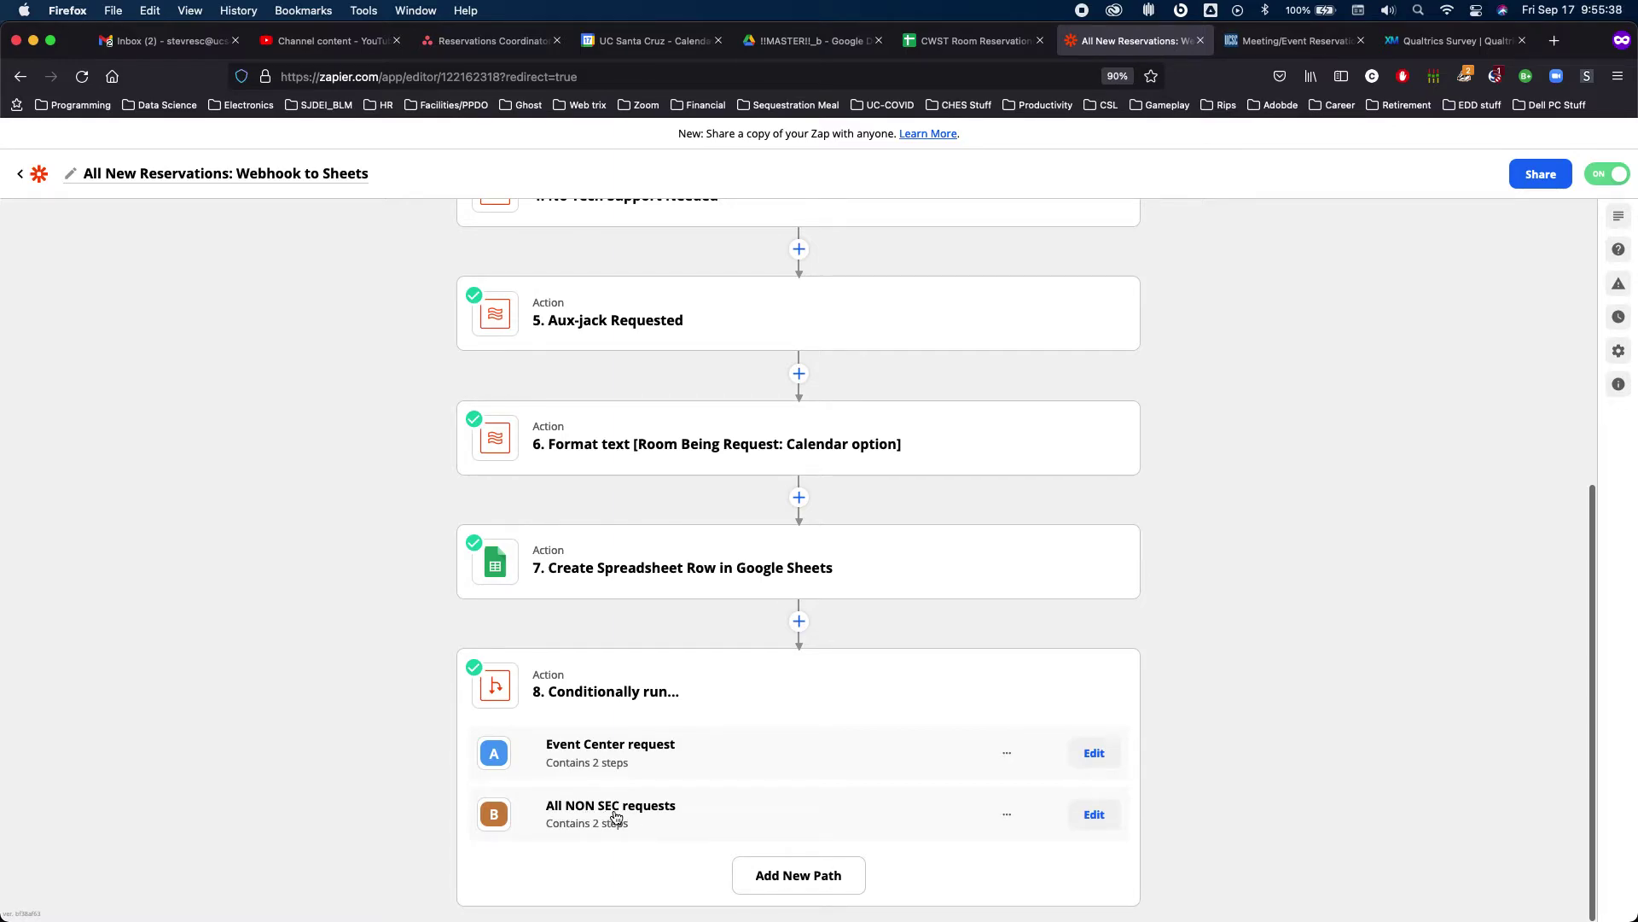
{"action": "left_click", "coordinate": [1097, 815]}
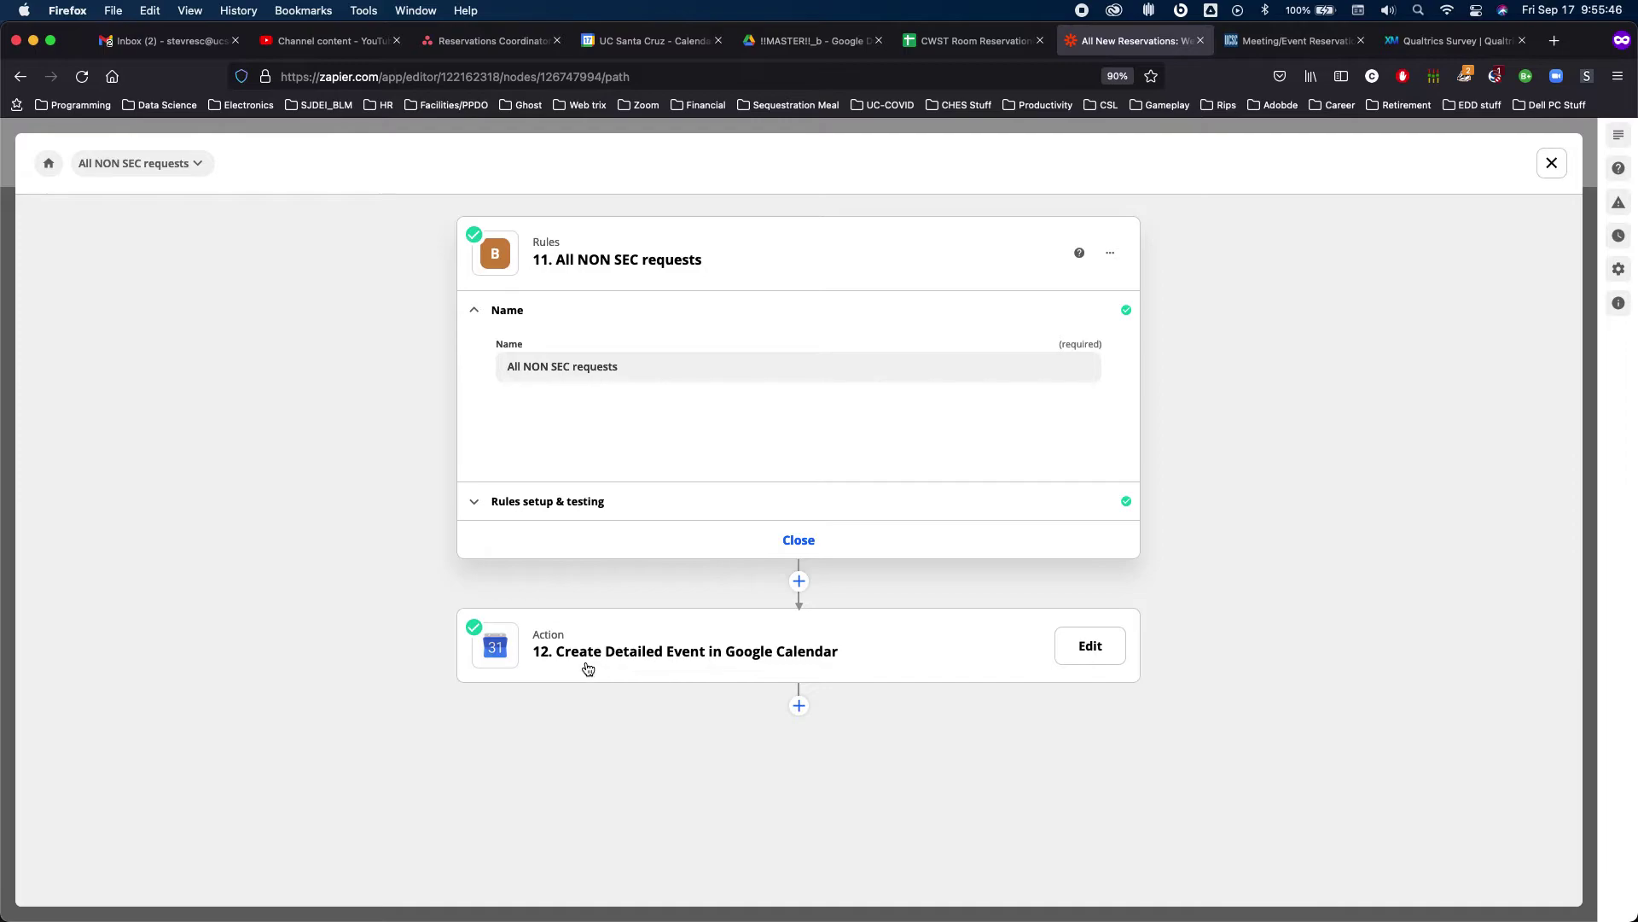
{"action": "left_click", "coordinate": [620, 48]}
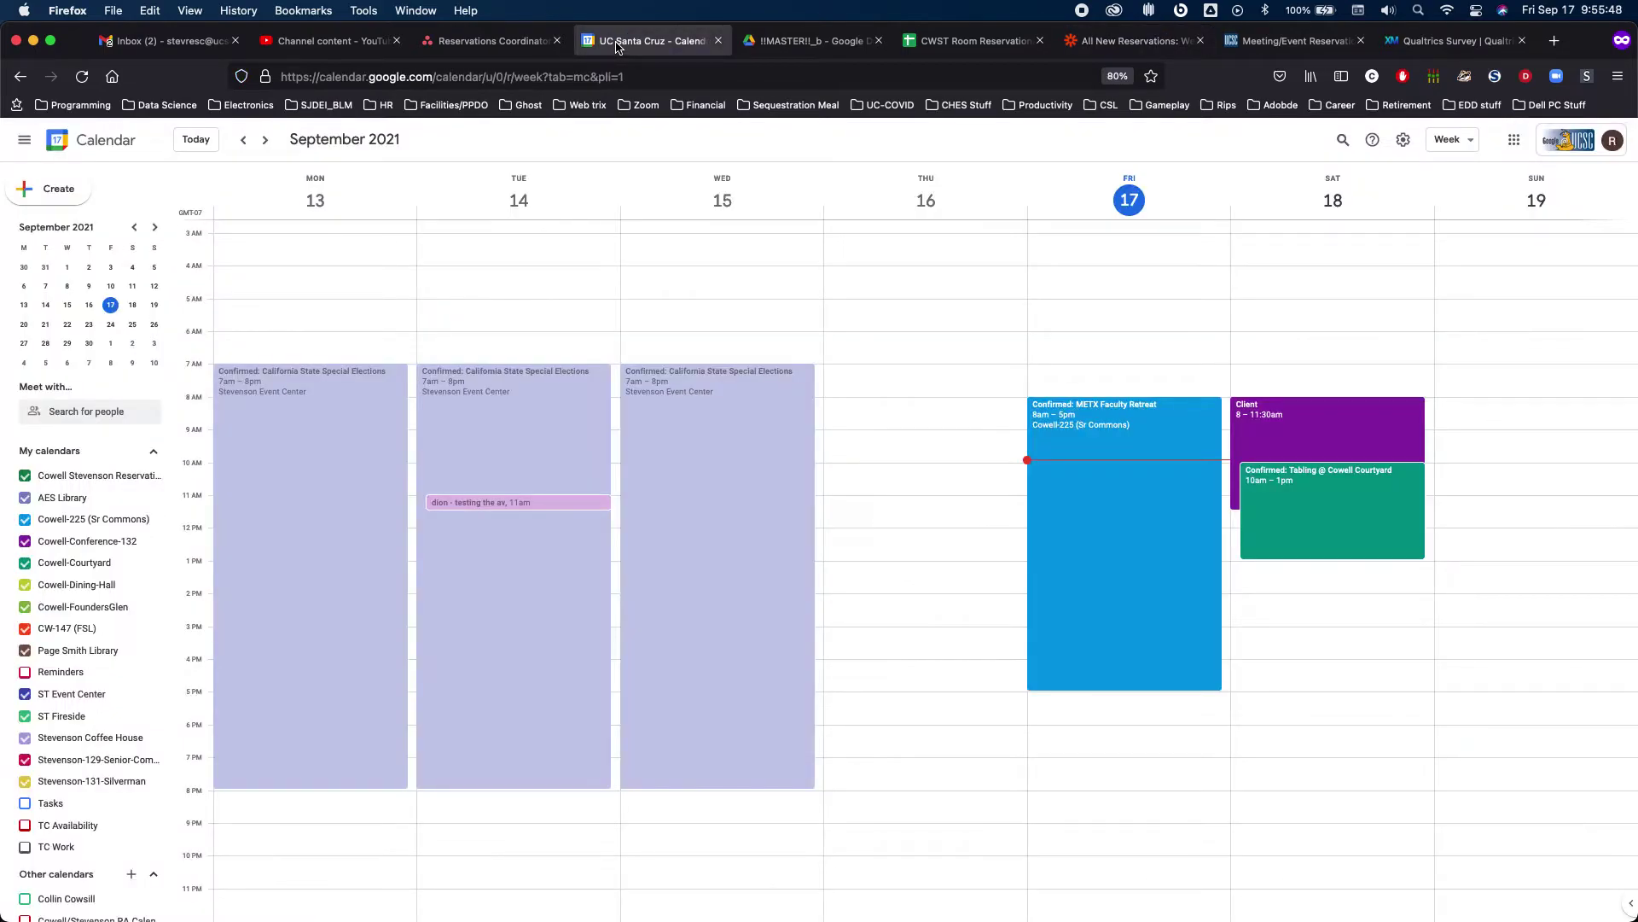
{"action": "left_click", "coordinate": [1253, 418]}
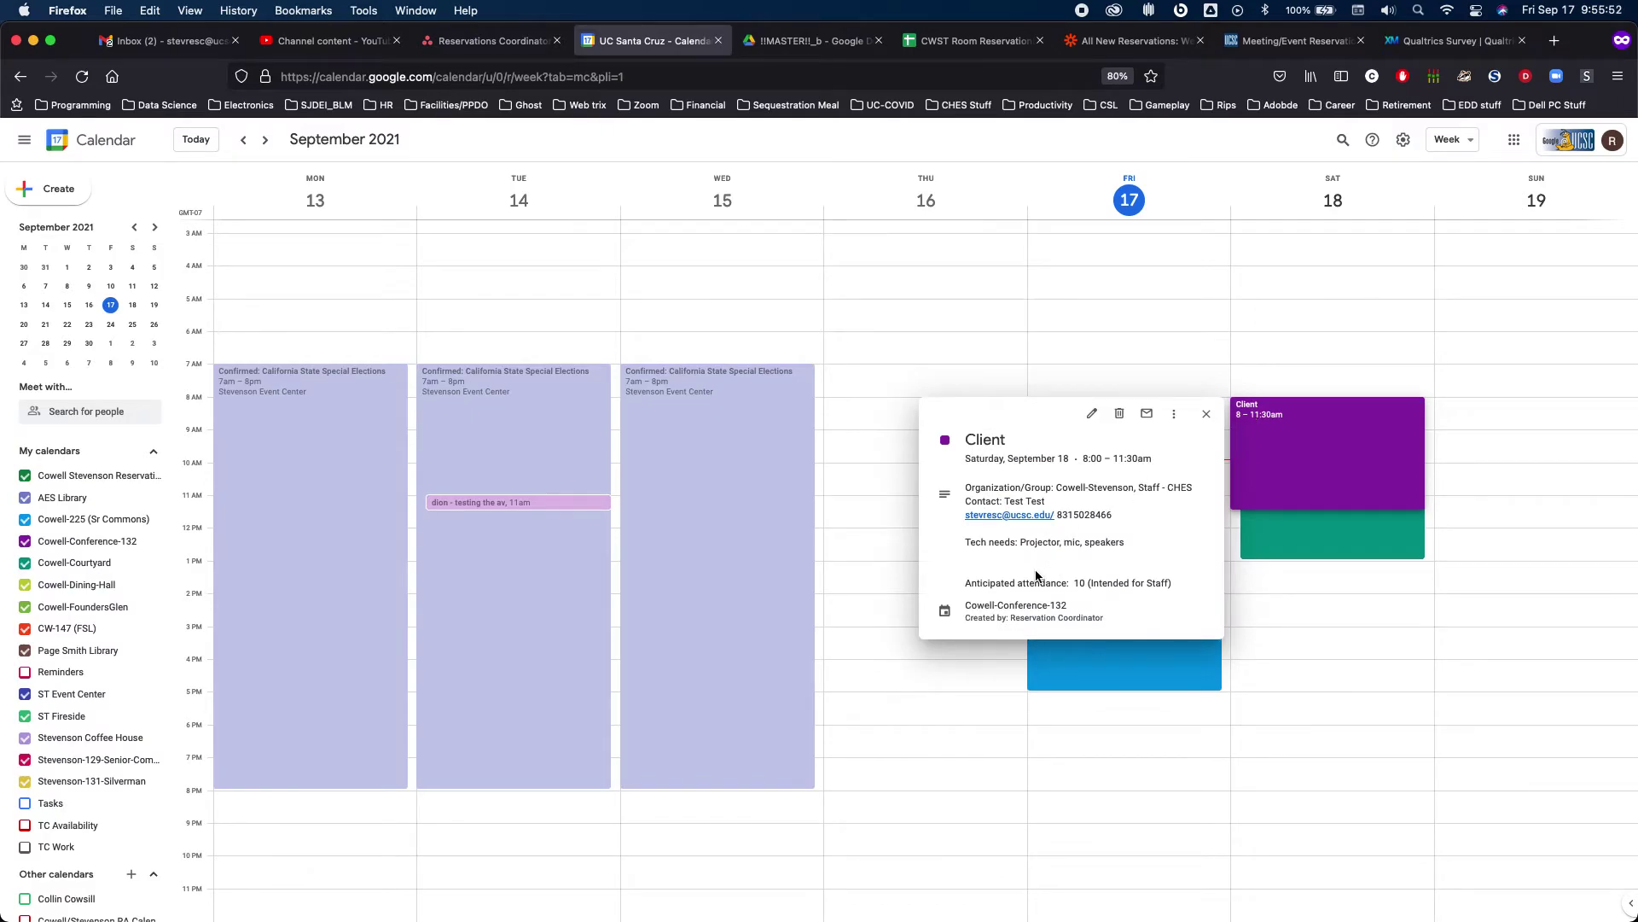
{"action": "left_click", "coordinate": [1338, 322]}
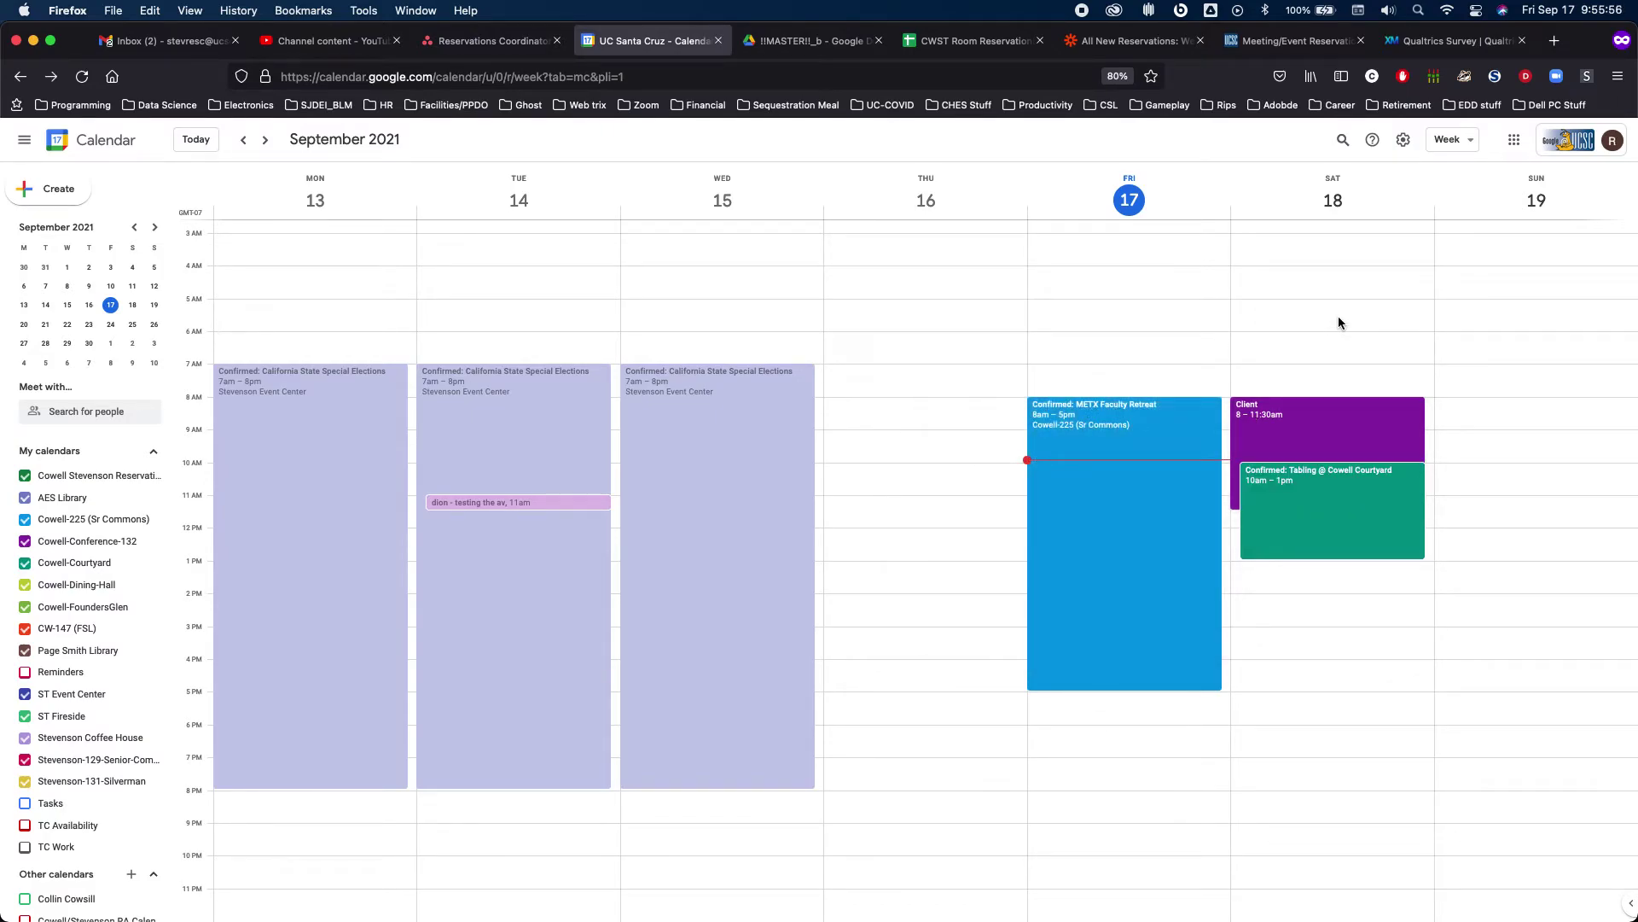
Close the Rules step, go back to My Zaps, and open the CWST Room Reservations Master Sheet_b
{"action": "left_click", "coordinate": [1143, 41]}
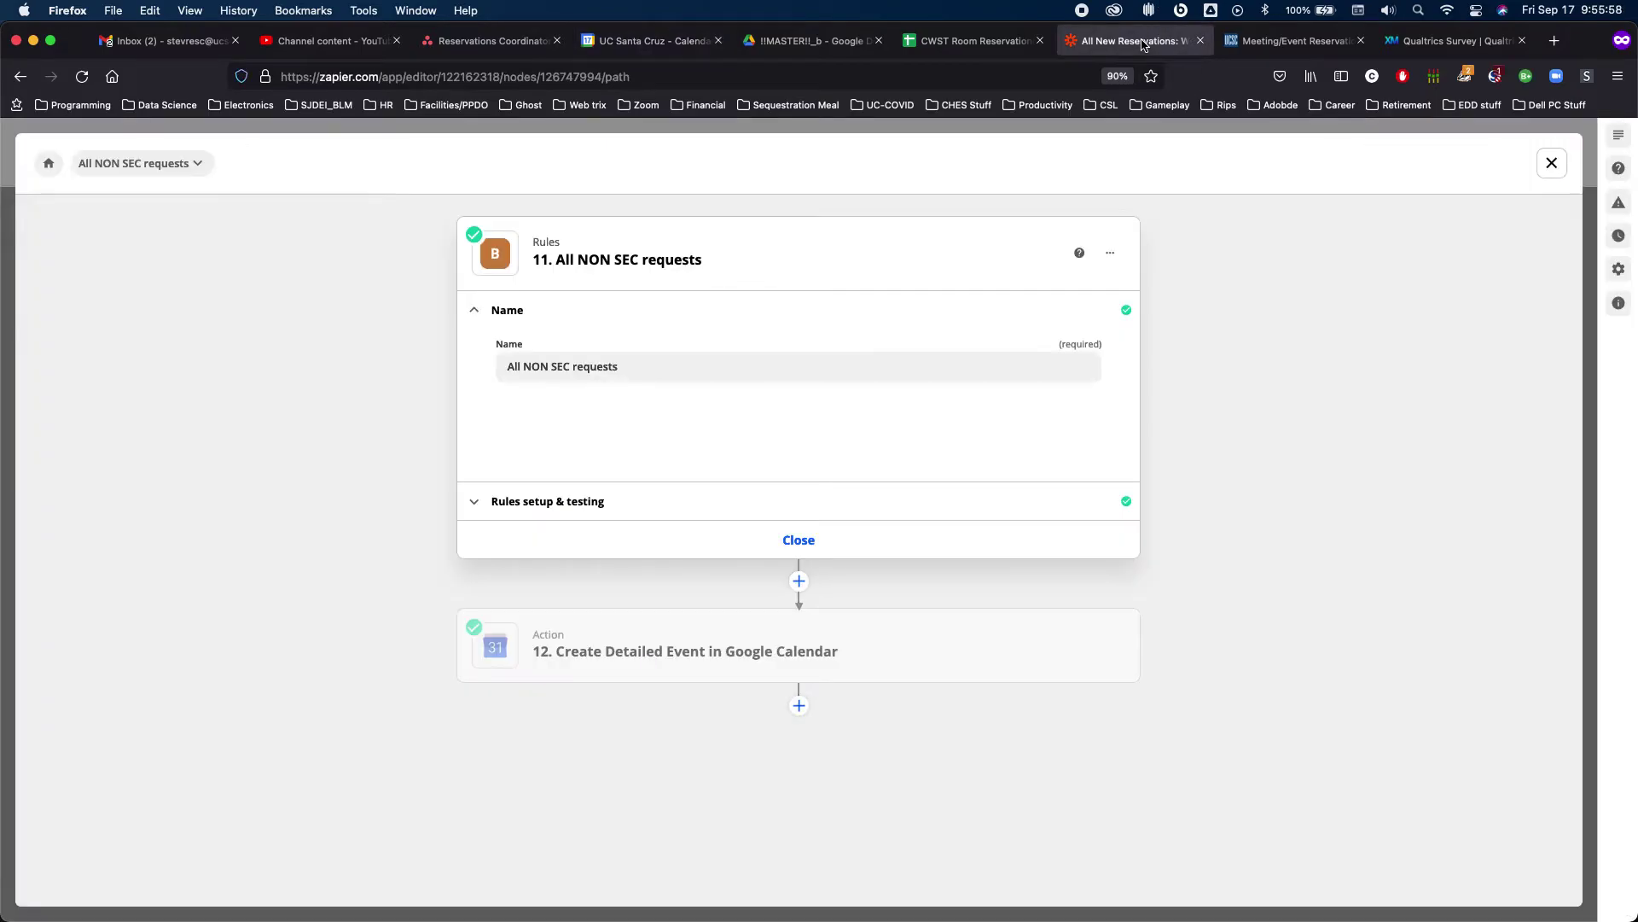
{"action": "left_click", "coordinate": [1552, 163]}
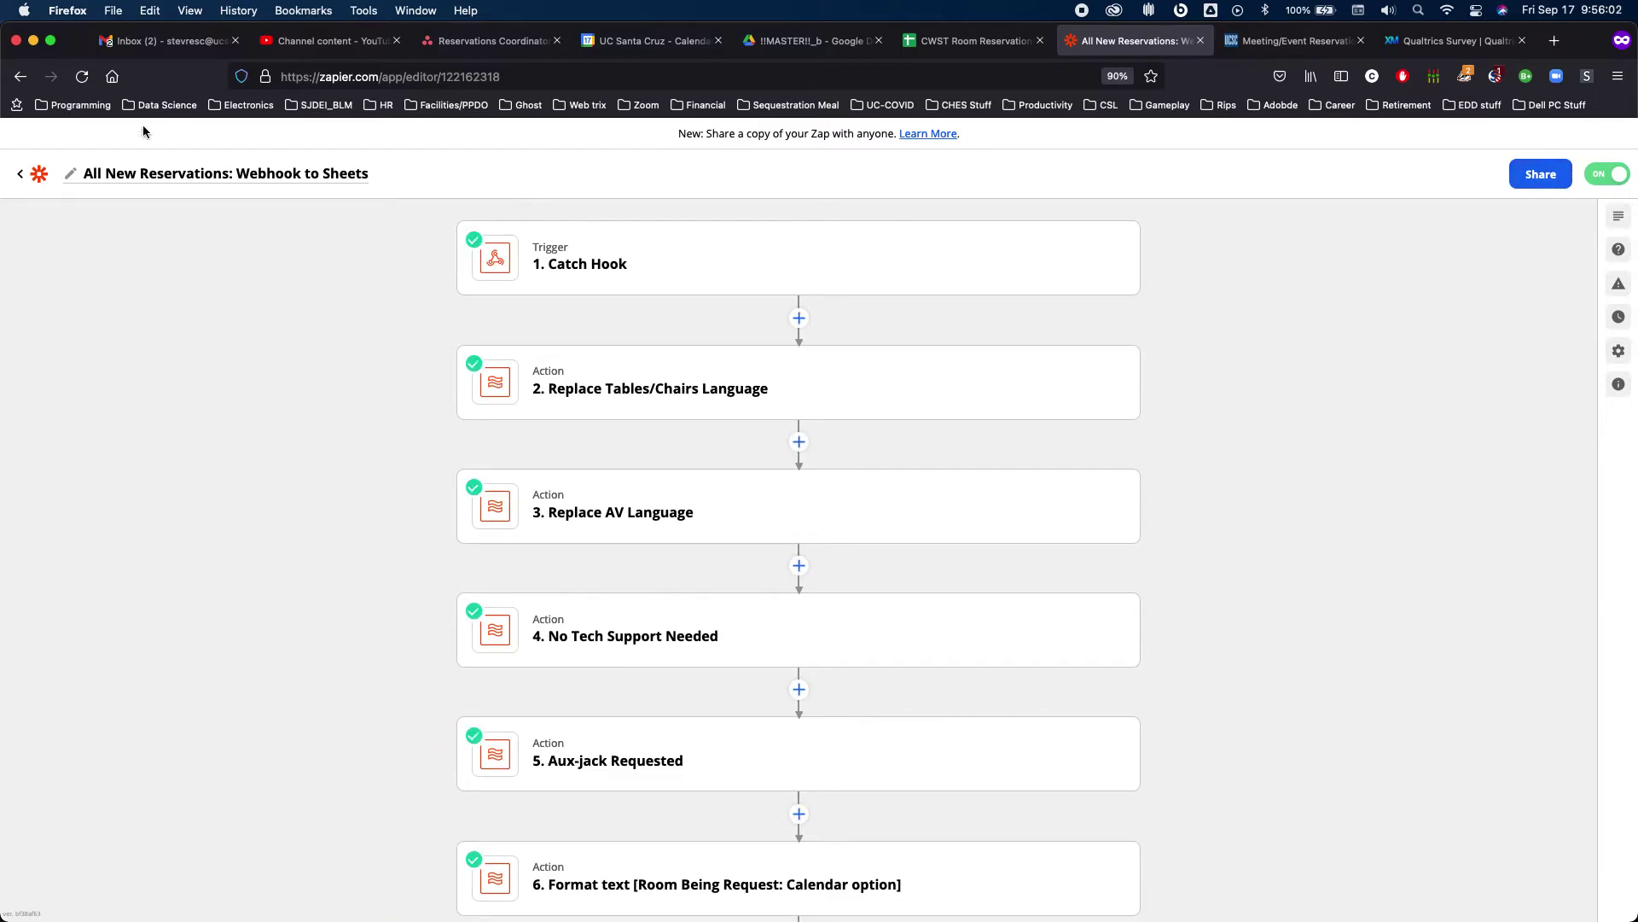
{"action": "left_click", "coordinate": [19, 173]}
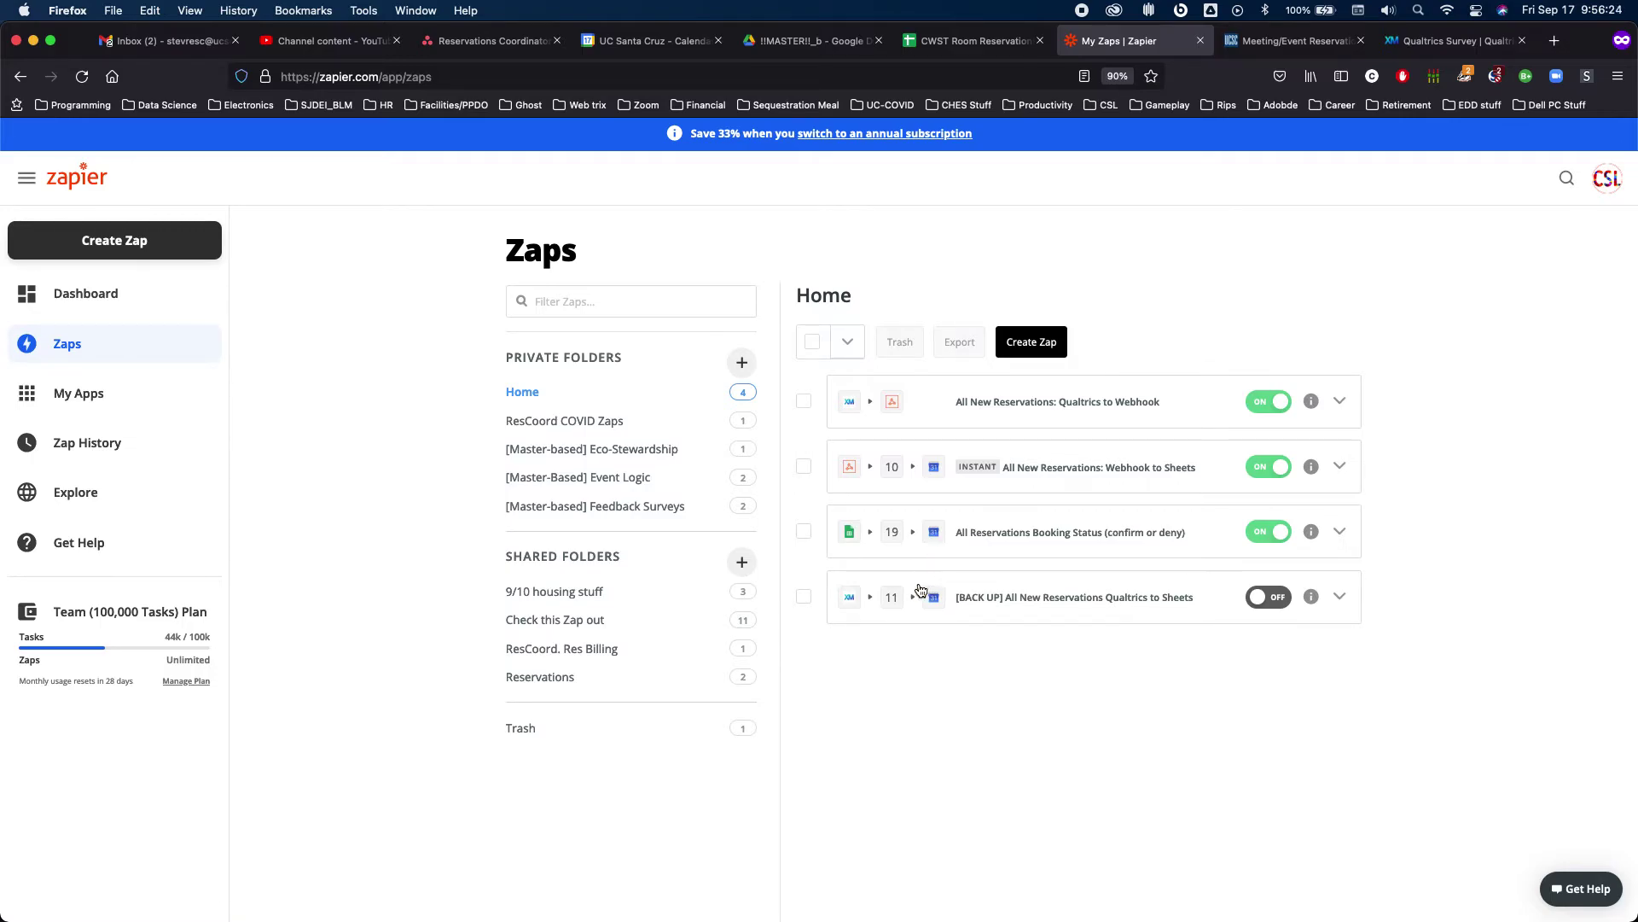
{"action": "left_click", "coordinate": [988, 48]}
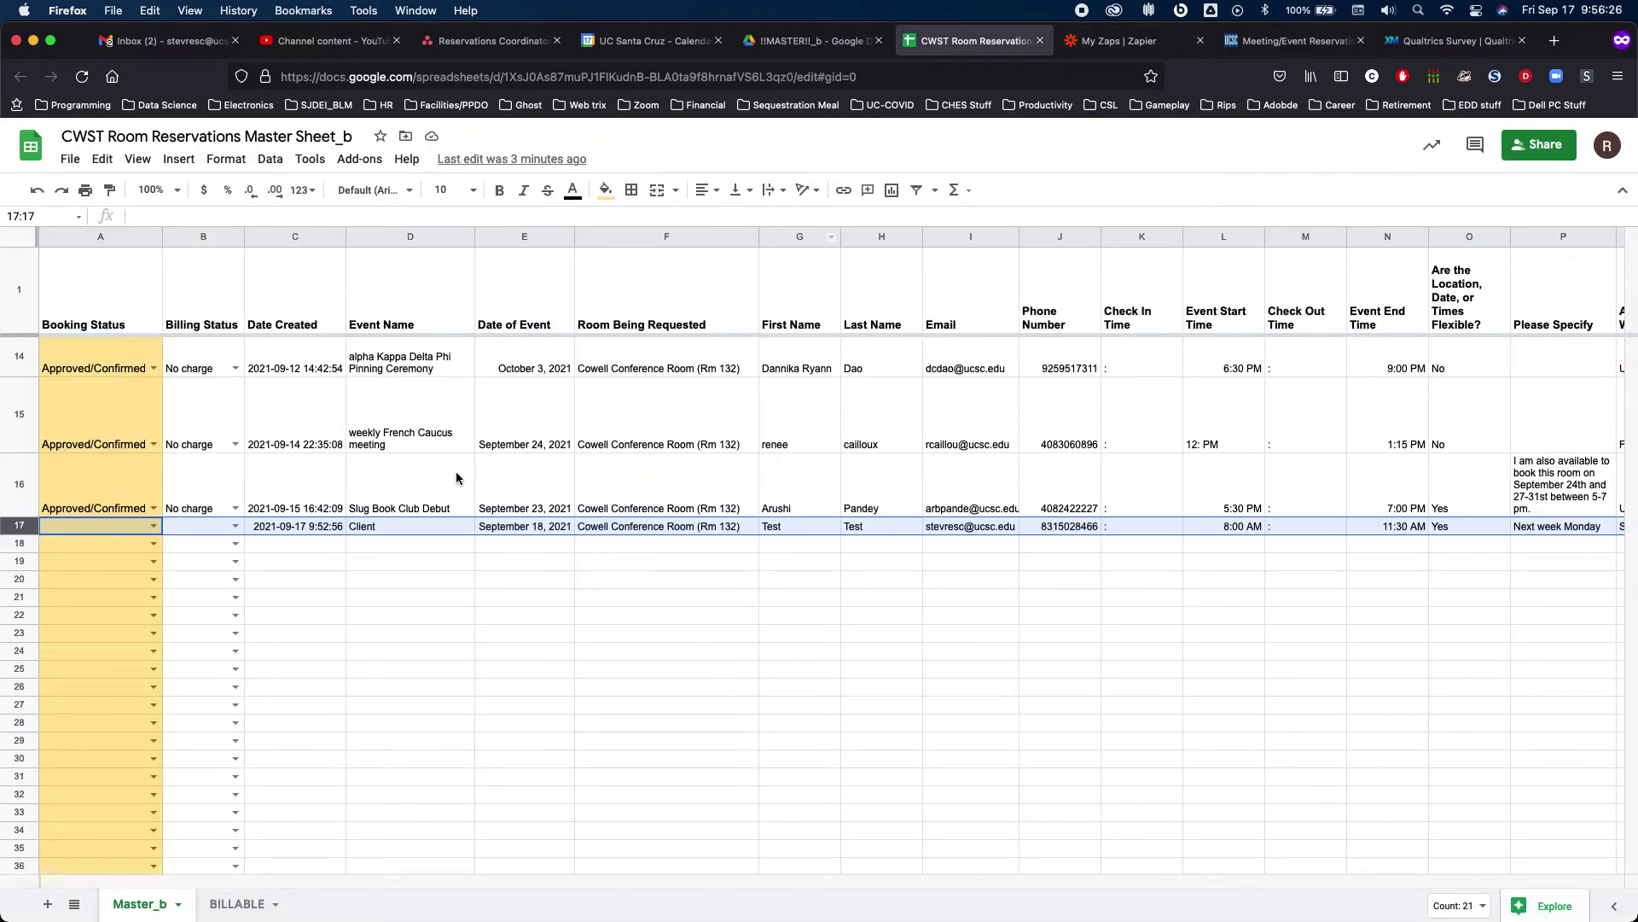
Set row 17's Booking Status to Approved/Confirmed and bring up its billing options in B17
{"action": "left_click", "coordinate": [153, 528]}
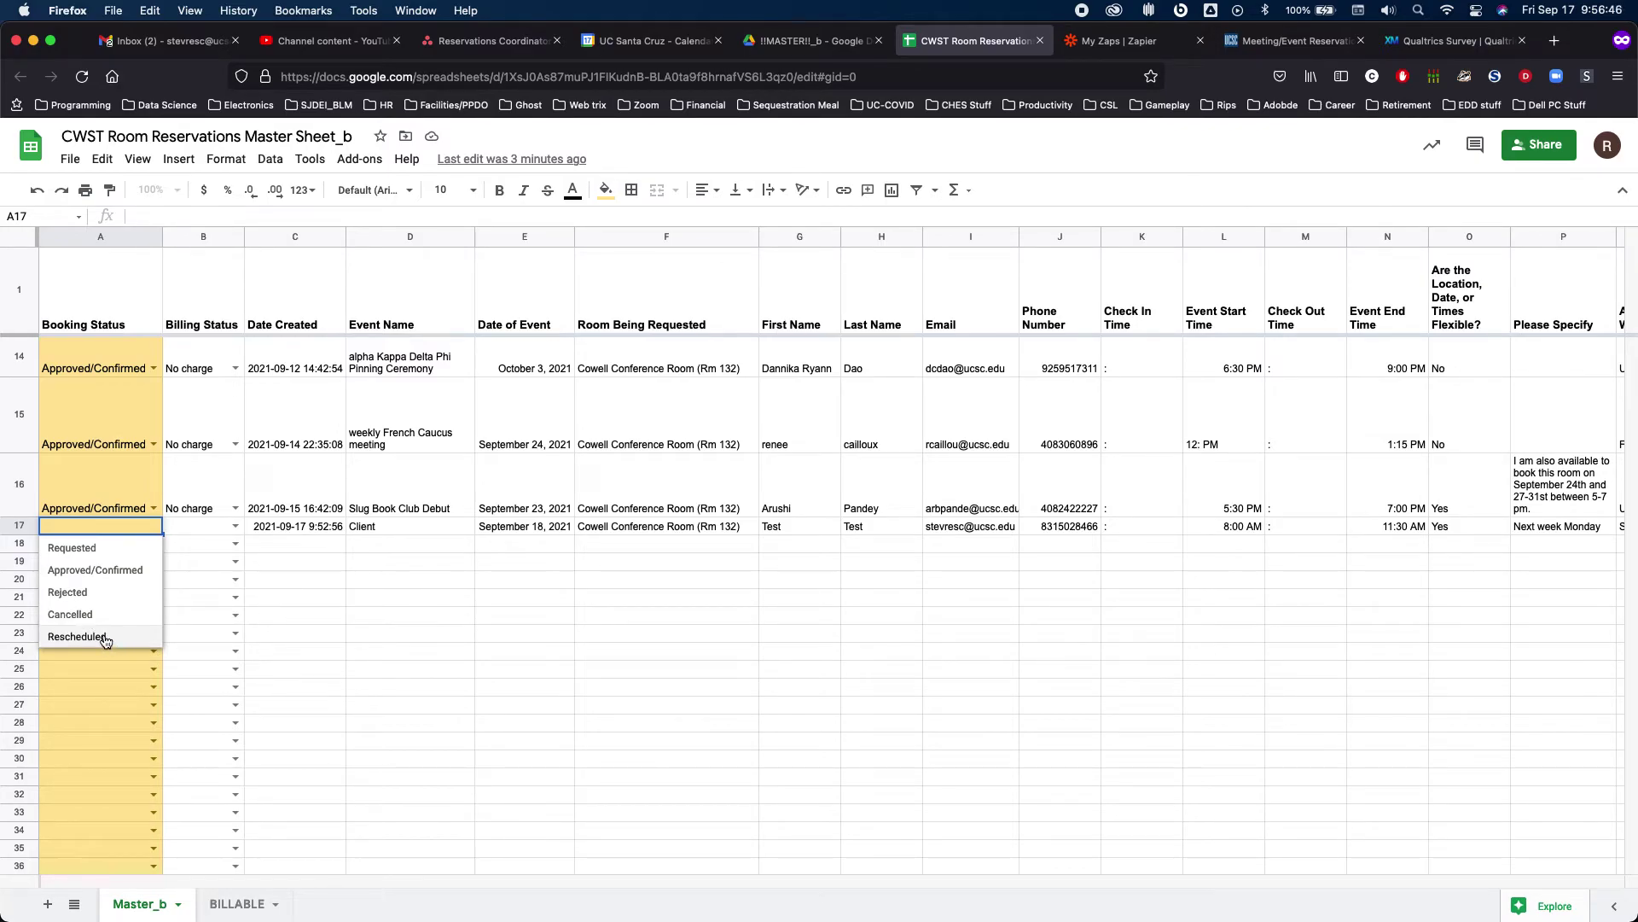
{"action": "left_click", "coordinate": [118, 577]}
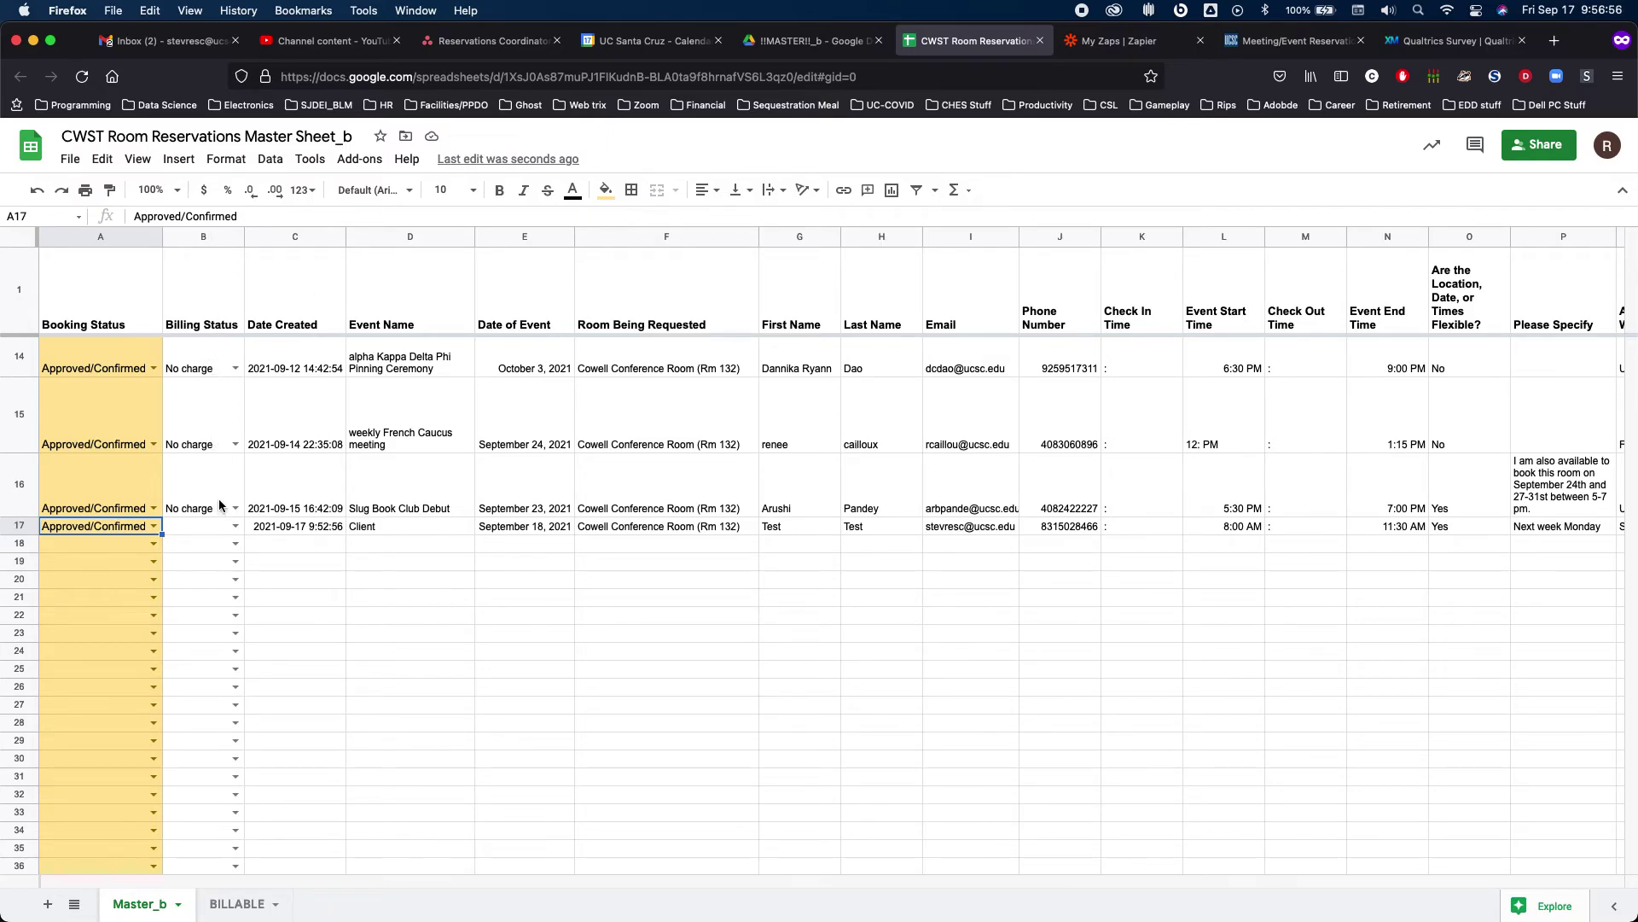
{"action": "double_click", "coordinate": [235, 527]}
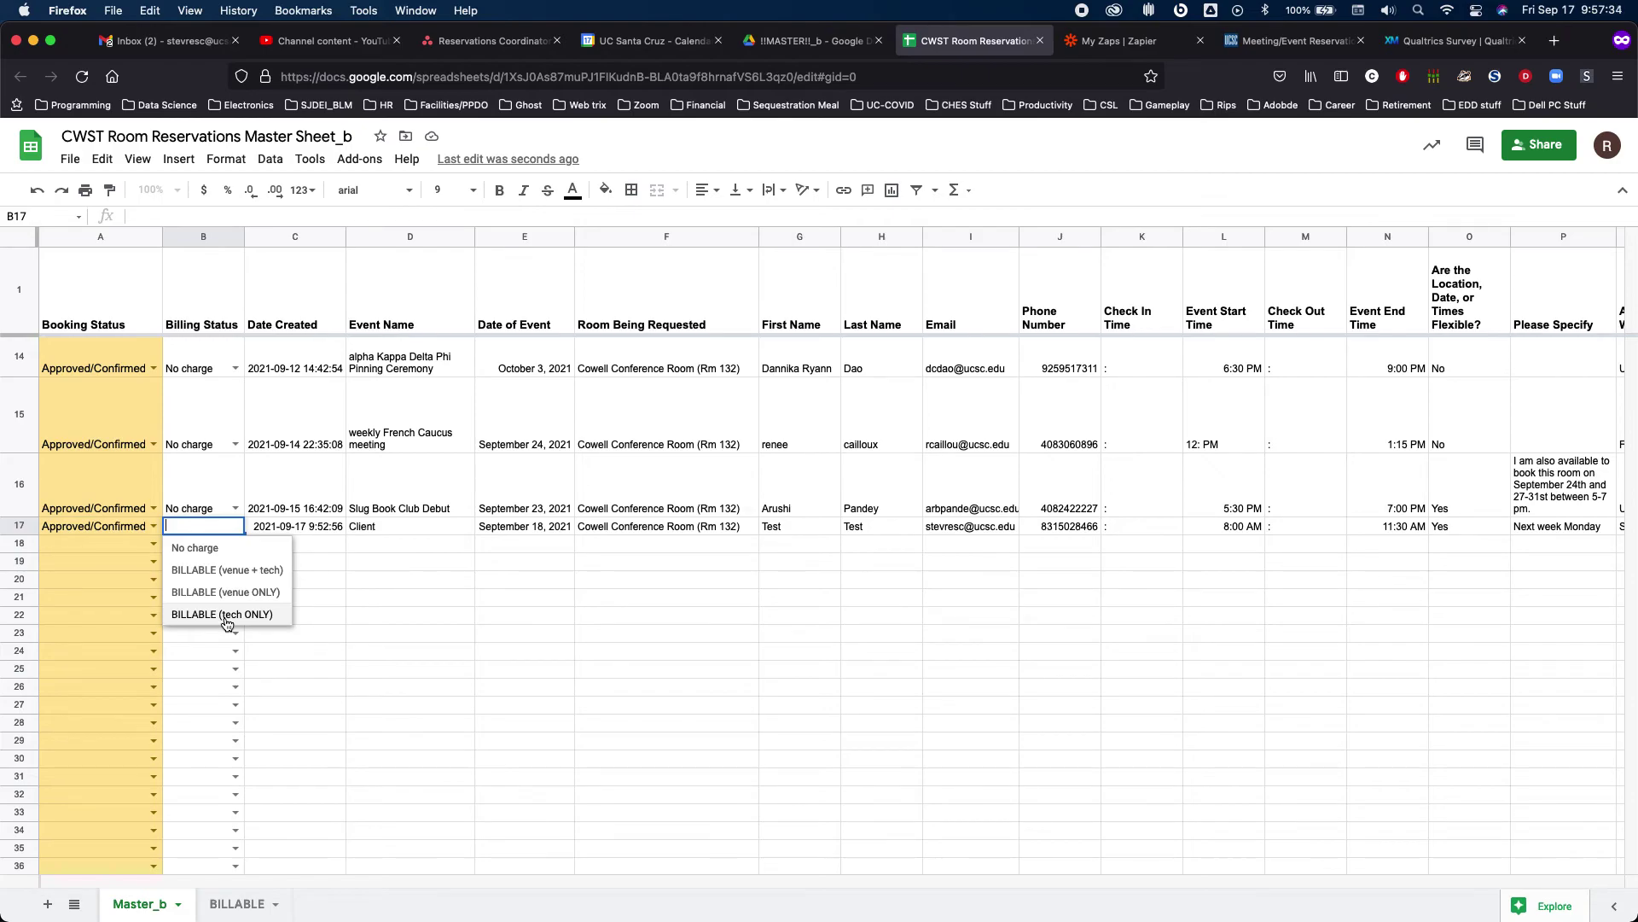
Mark row 17's billing as BILLABLE (tech ONLY), then return to the Zapier Zaps list
{"action": "left_click", "coordinate": [227, 615]}
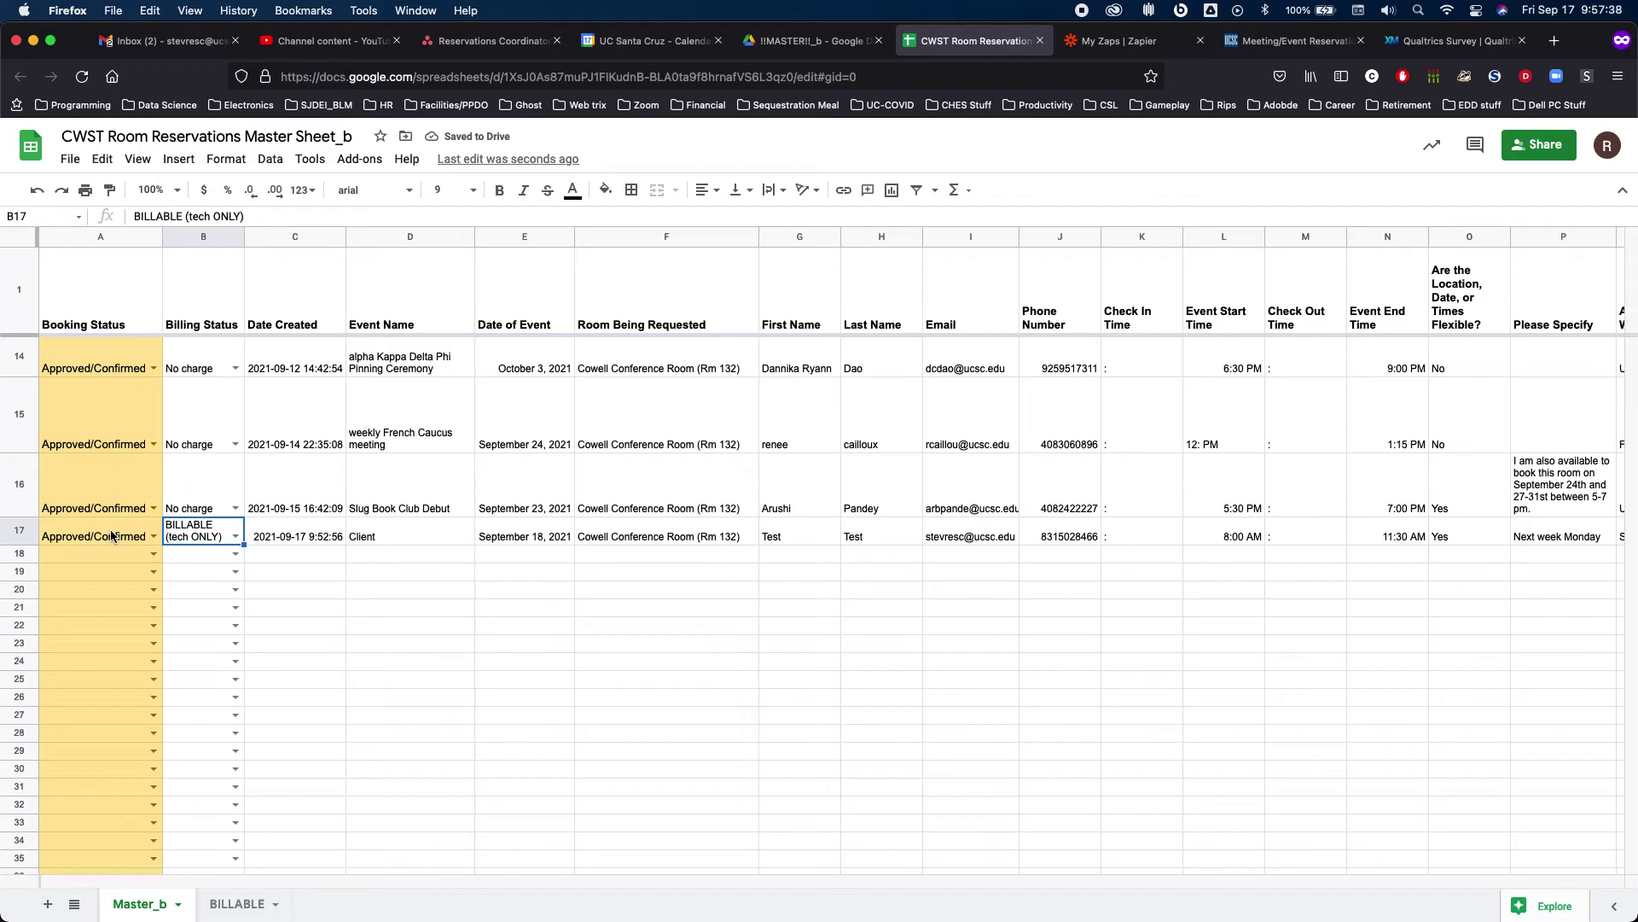
{"action": "left_click", "coordinate": [154, 538]}
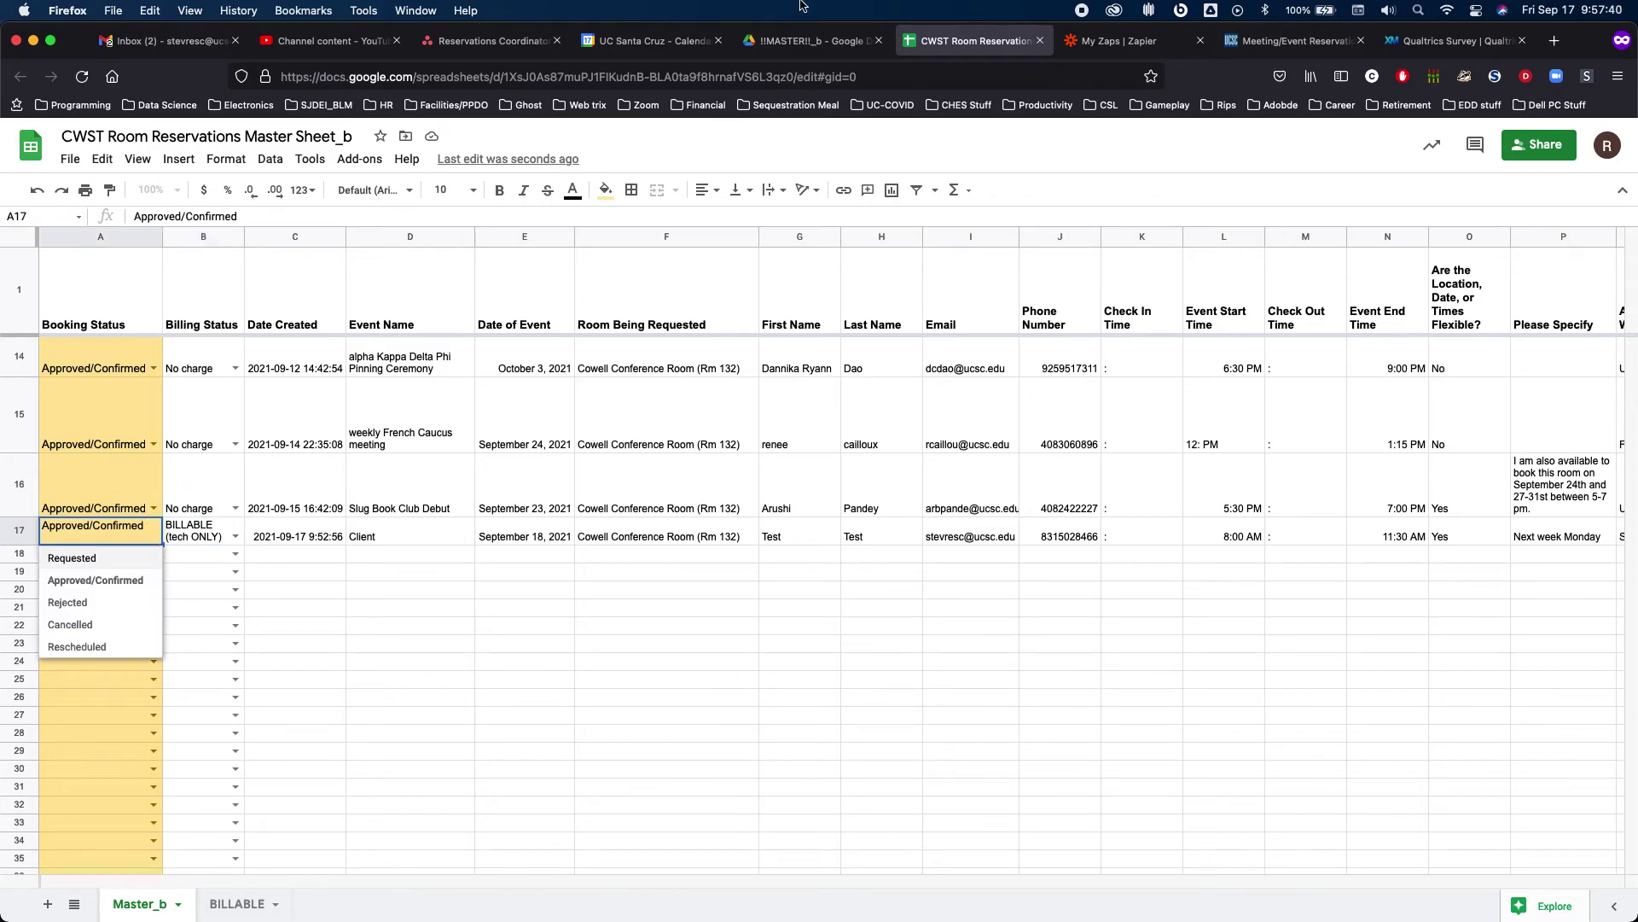
{"action": "left_click", "coordinate": [1126, 40]}
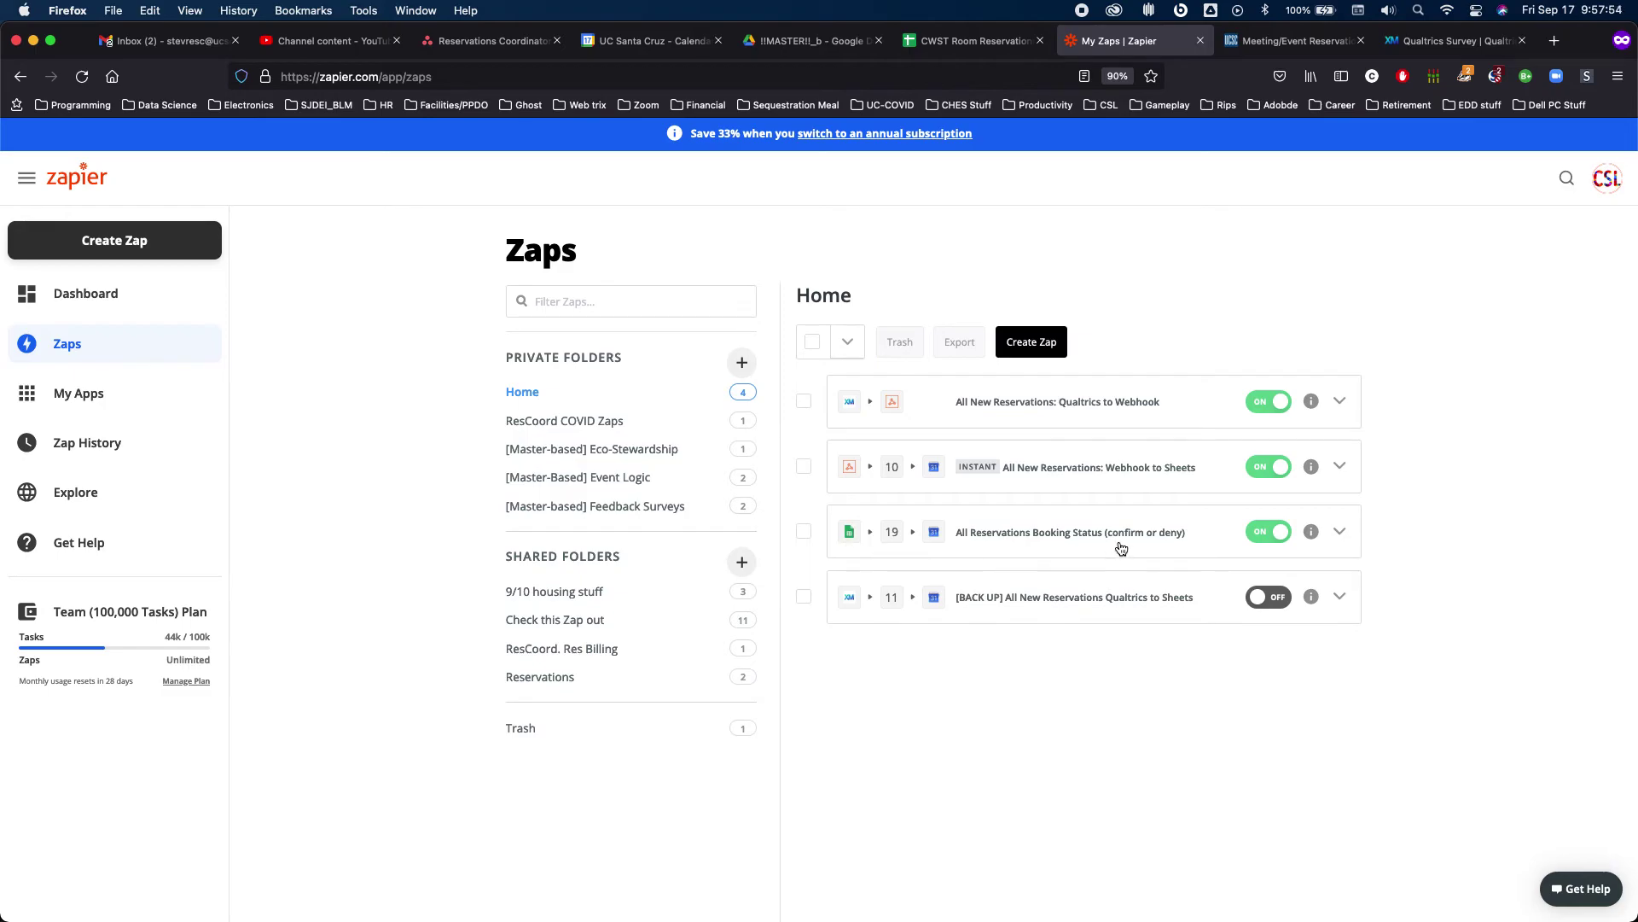
Open the All Reservations Booking Status (confirm or deny) Zap and check the calendar for the confirmed booking
{"action": "left_click", "coordinate": [1048, 549]}
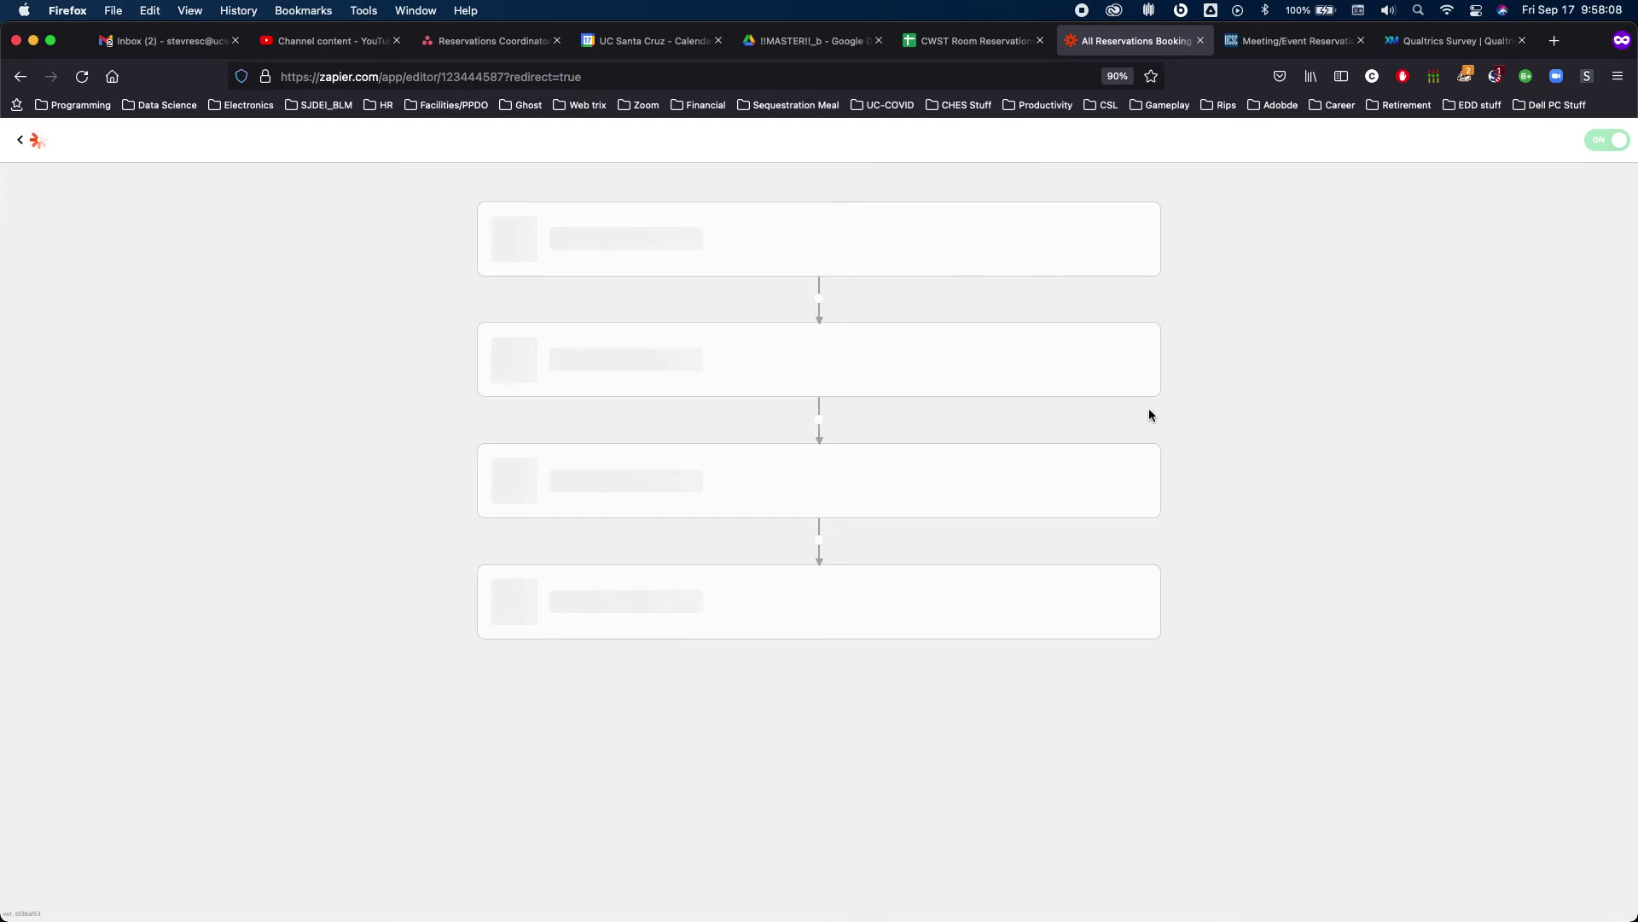
{"action": "left_click", "coordinate": [678, 43]}
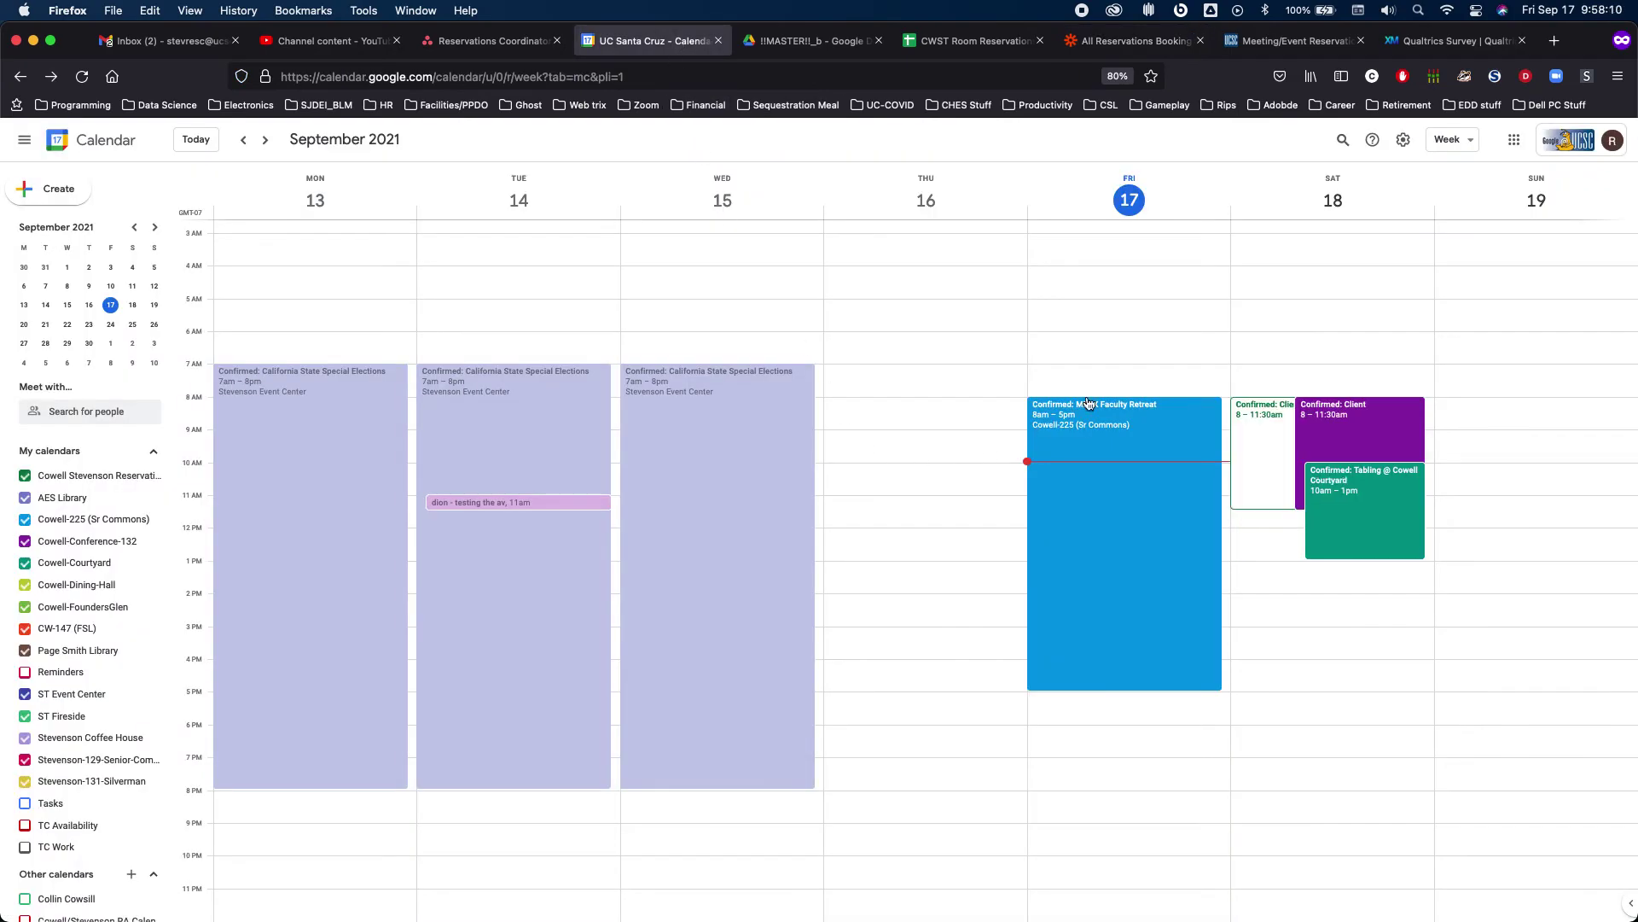
Inspect the Confirmed: Client event details for Saturday, September 18, 8:00–11:30am, then return to the spreadsheet
{"action": "left_click", "coordinate": [1321, 418]}
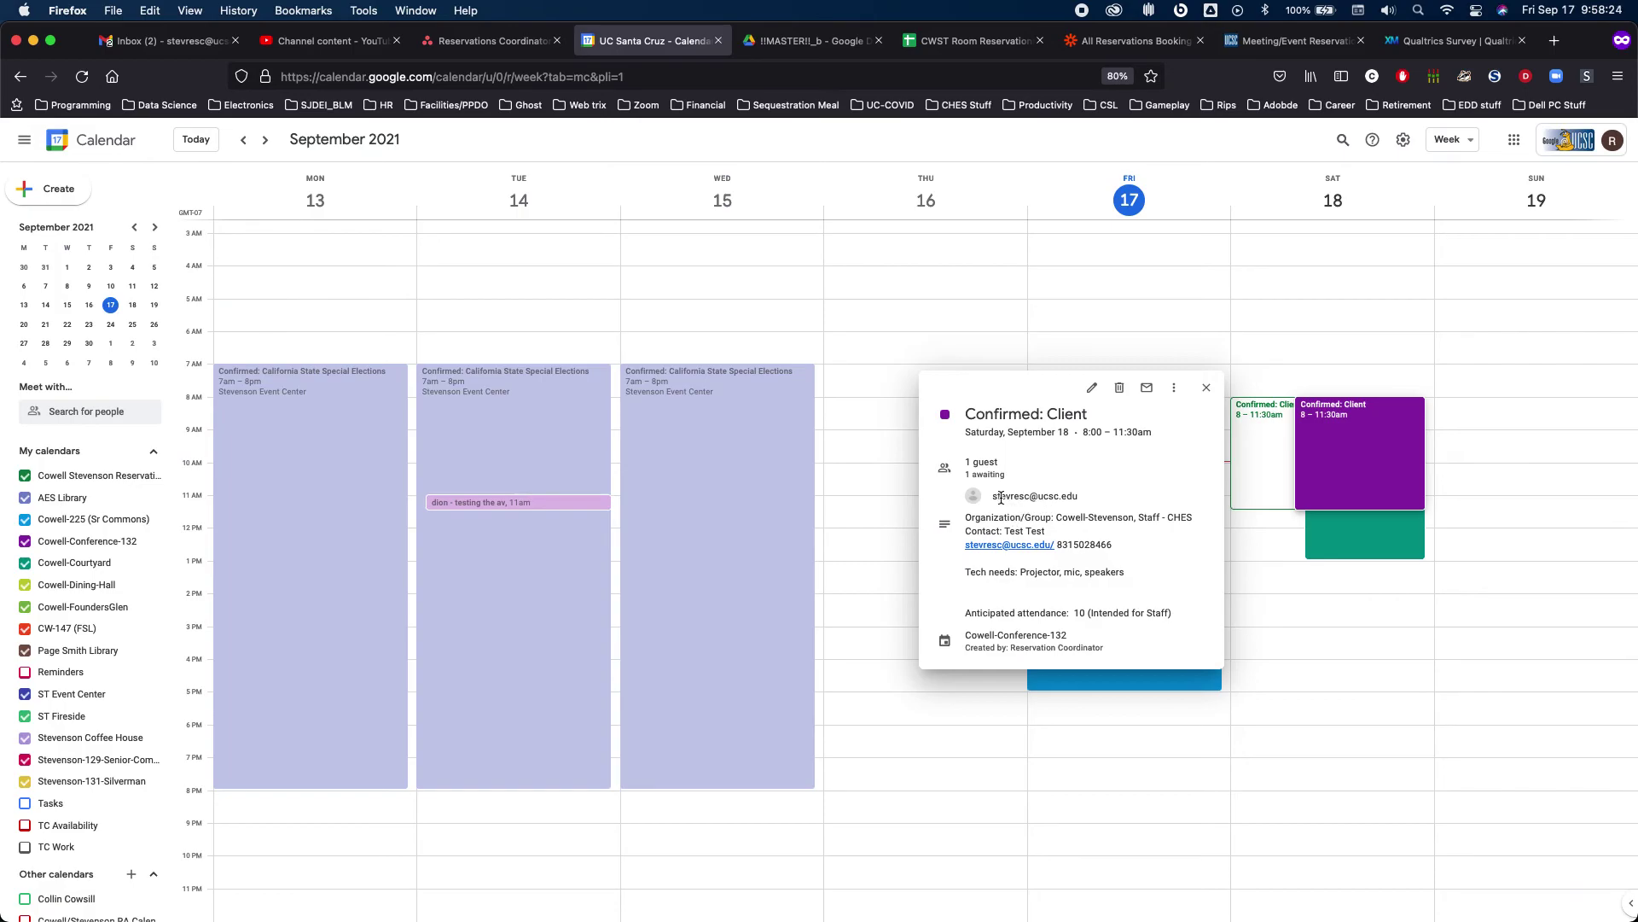
{"action": "mouse_move", "coordinate": [1048, 496]}
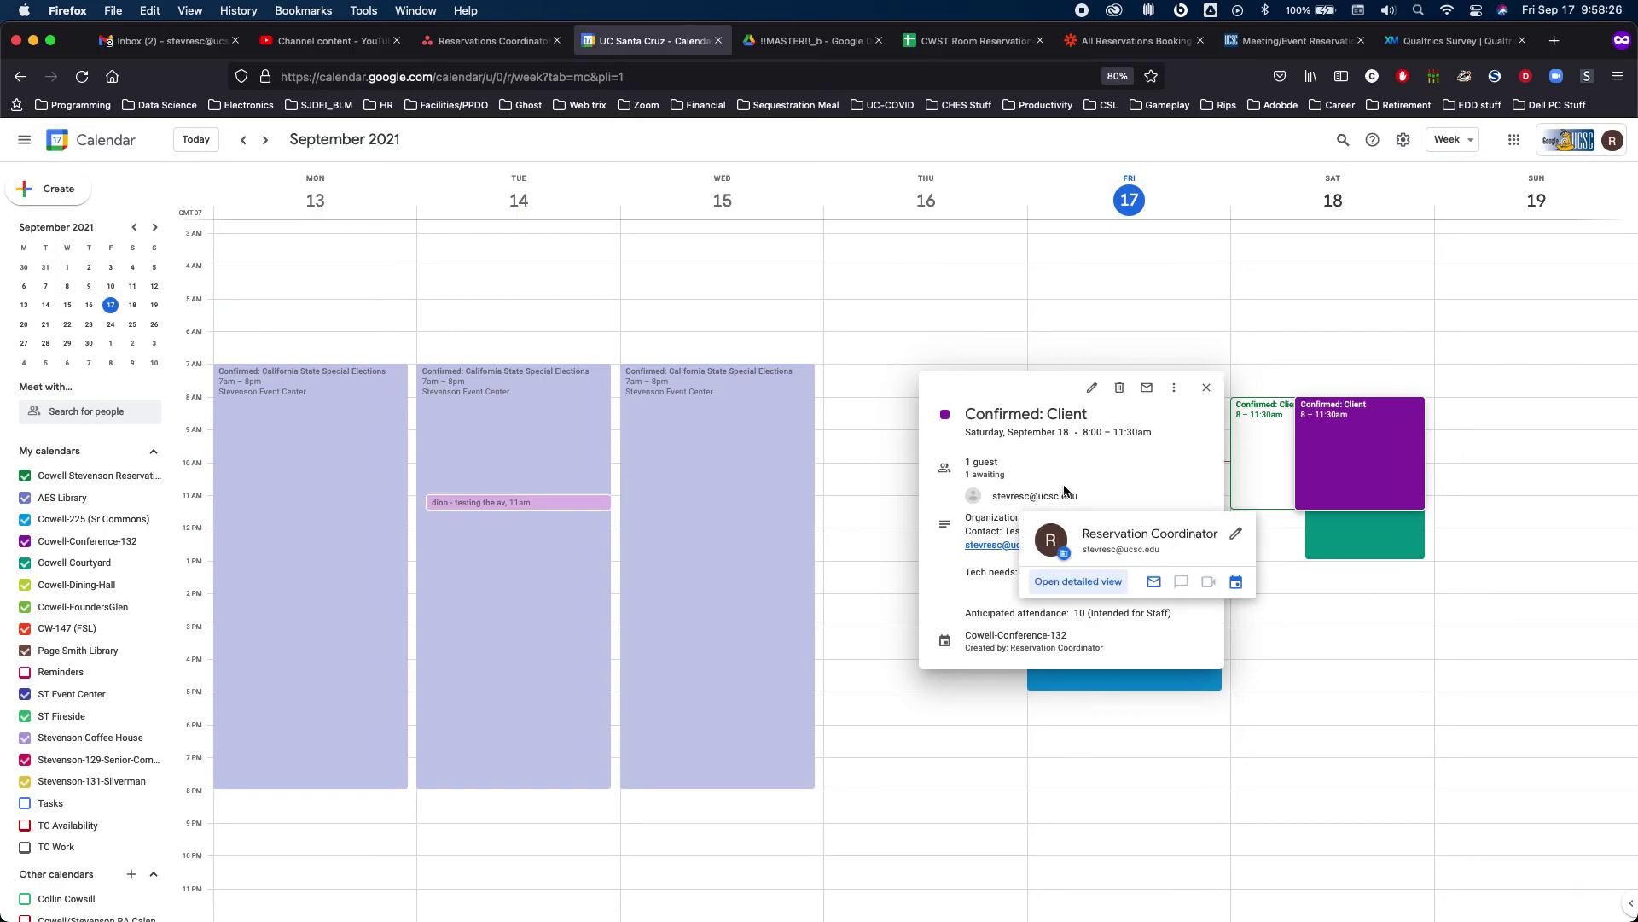
{"action": "left_click", "coordinate": [1101, 305]}
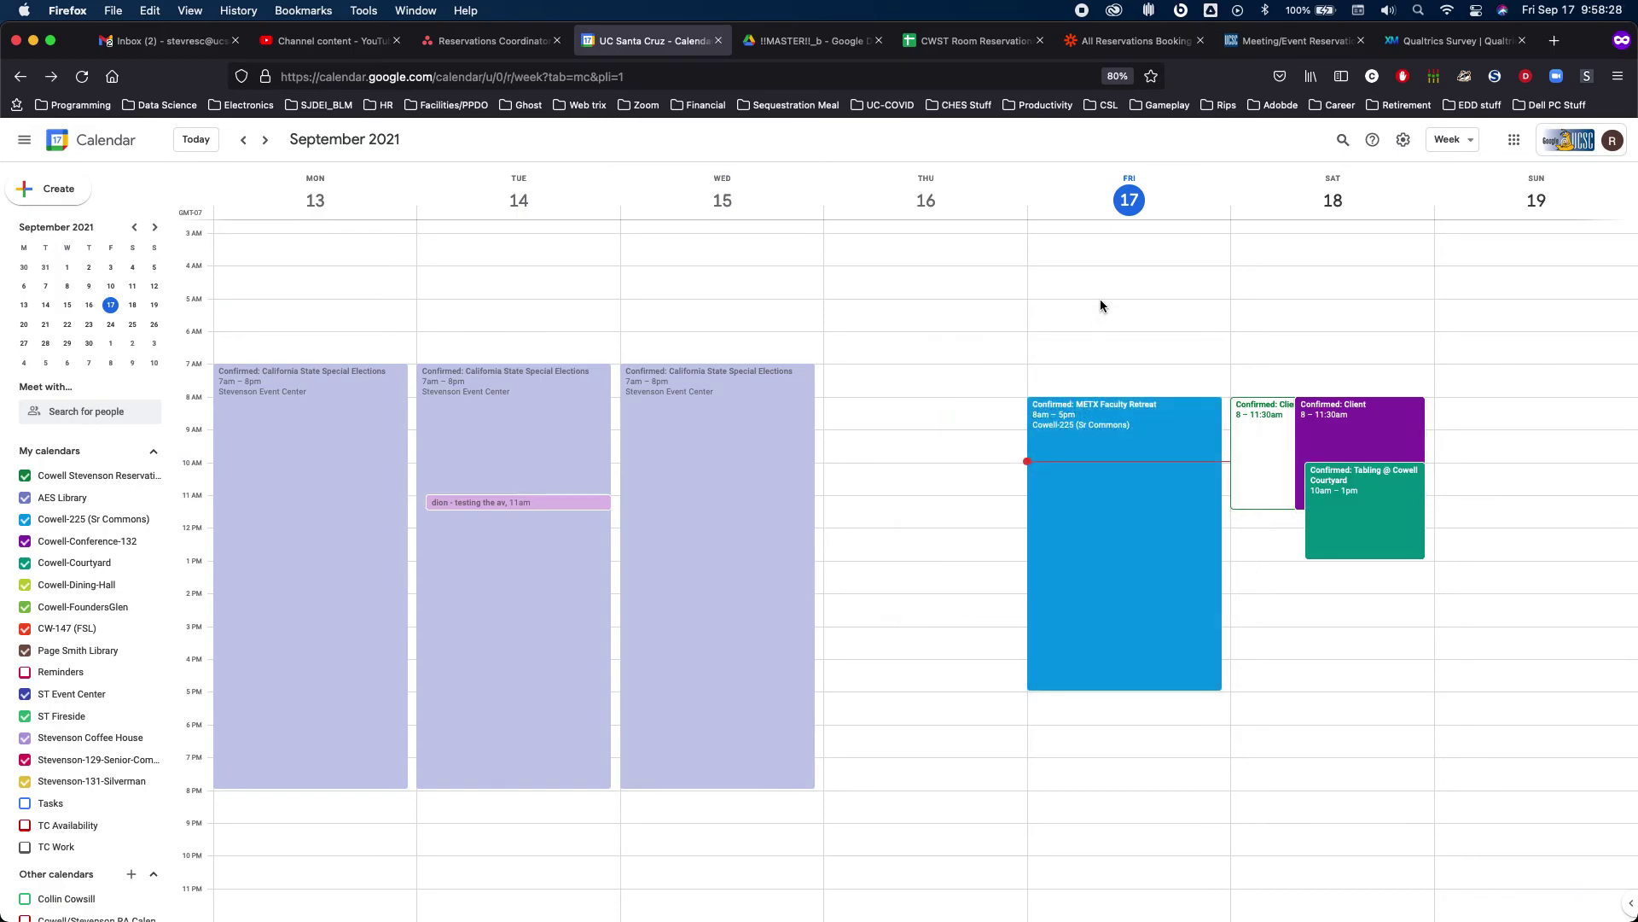
{"action": "left_click", "coordinate": [1265, 475]}
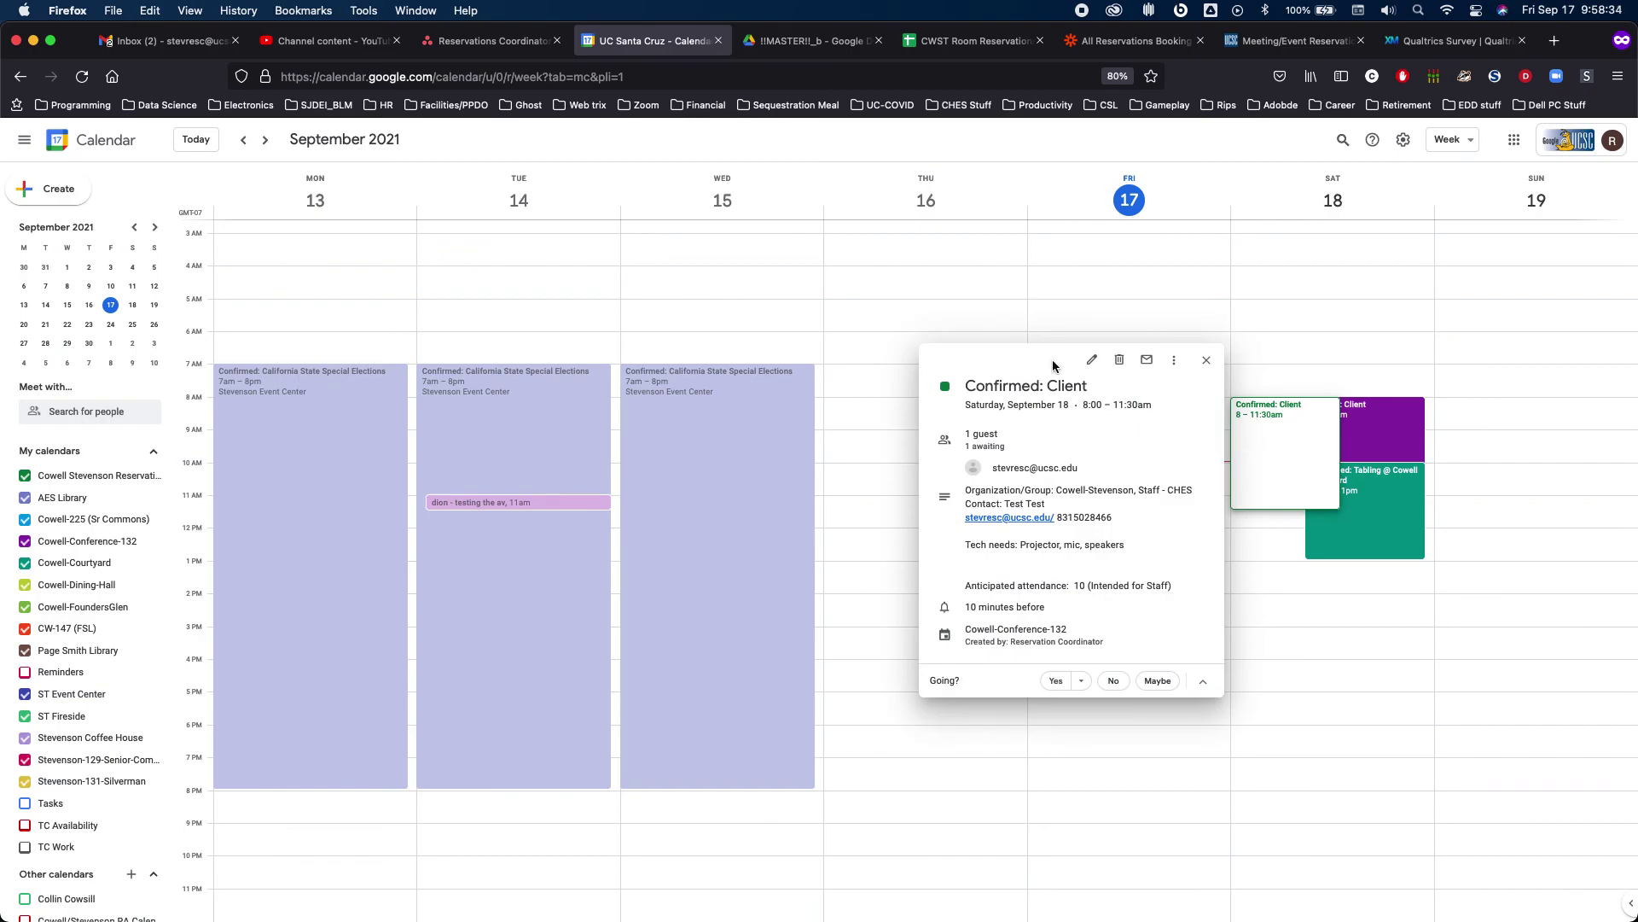
{"action": "mouse_move", "coordinate": [1063, 468]}
{"action": "left_click", "coordinate": [1421, 275]}
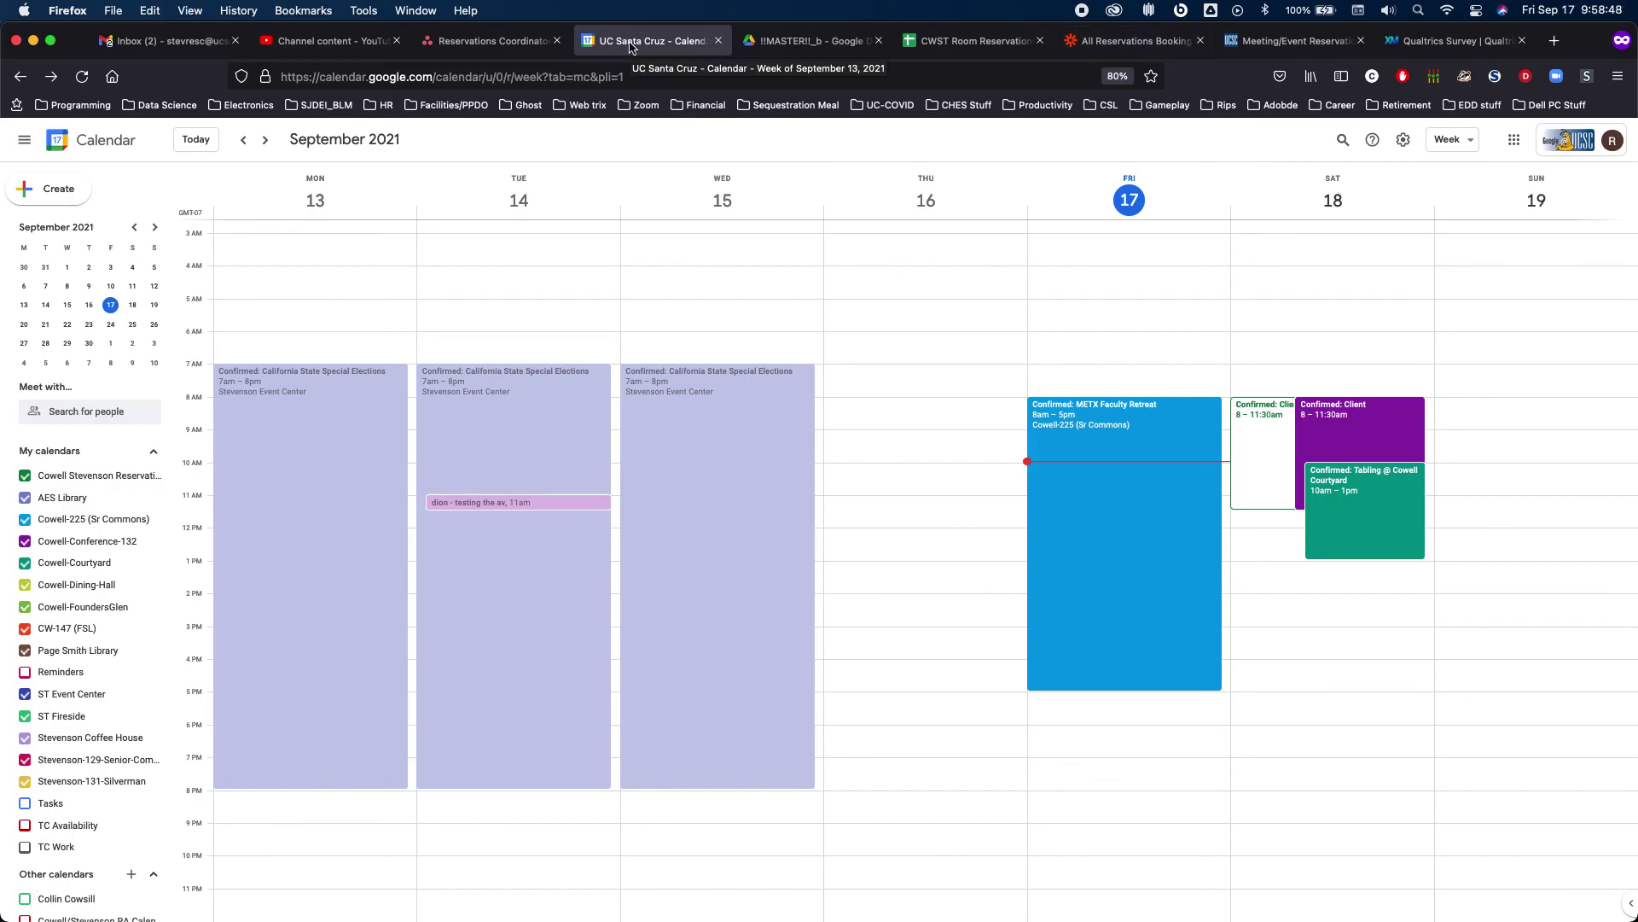
{"action": "left_click", "coordinate": [961, 43]}
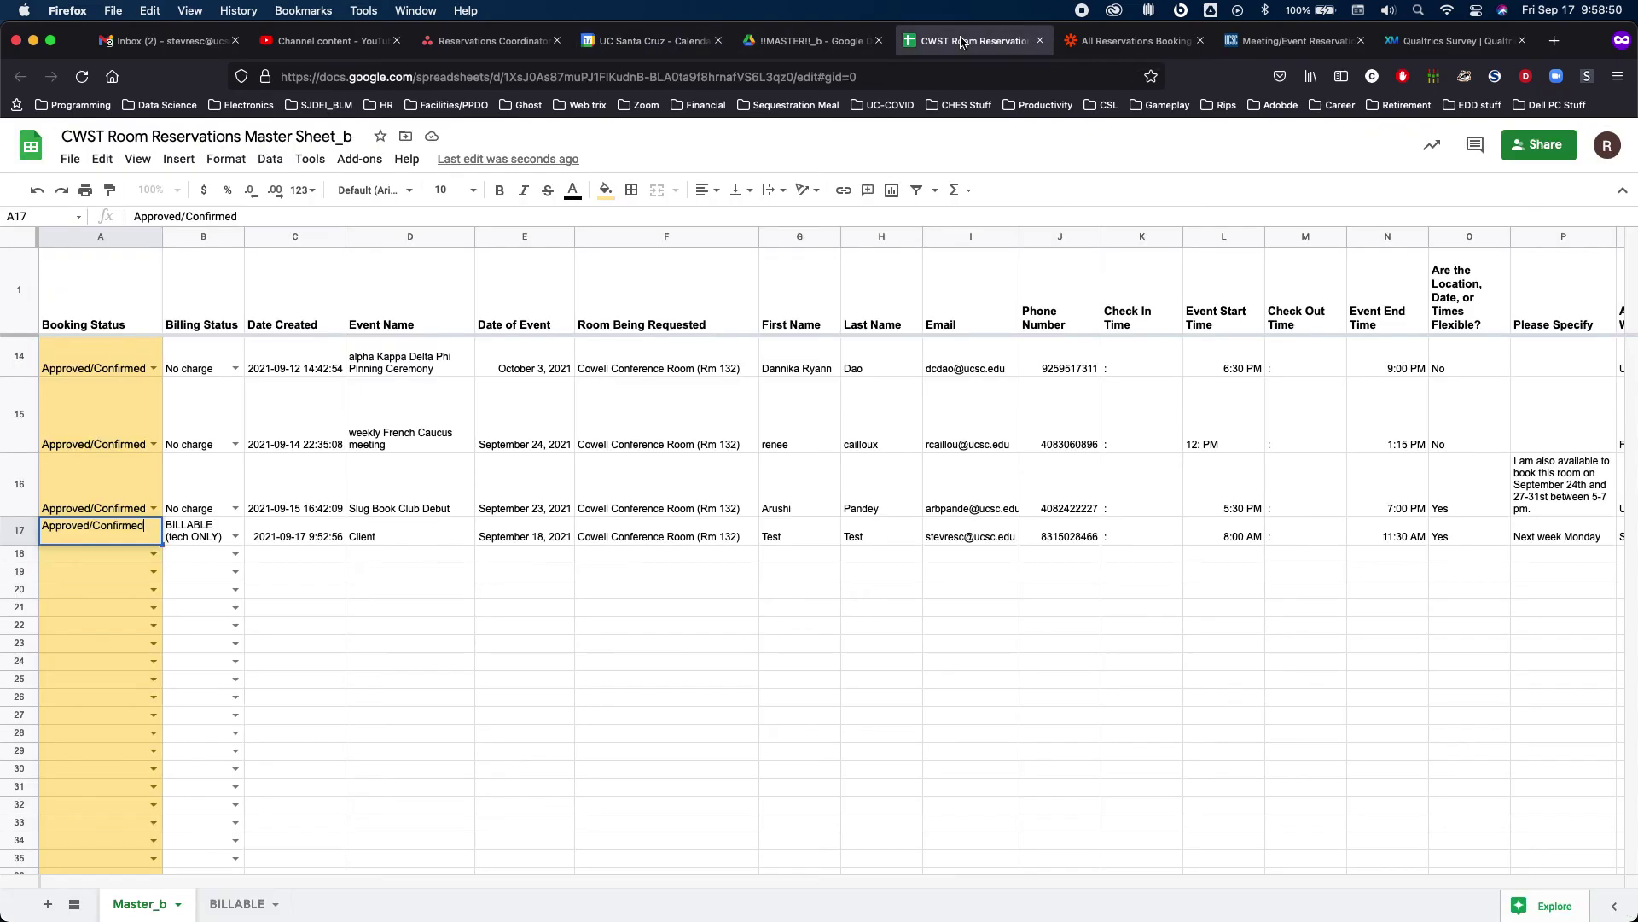
Commit row 17 and scan its columns, then bring up the Booking Status Zap's Confirmed and Declined paths
{"action": "left_click", "coordinate": [332, 561]}
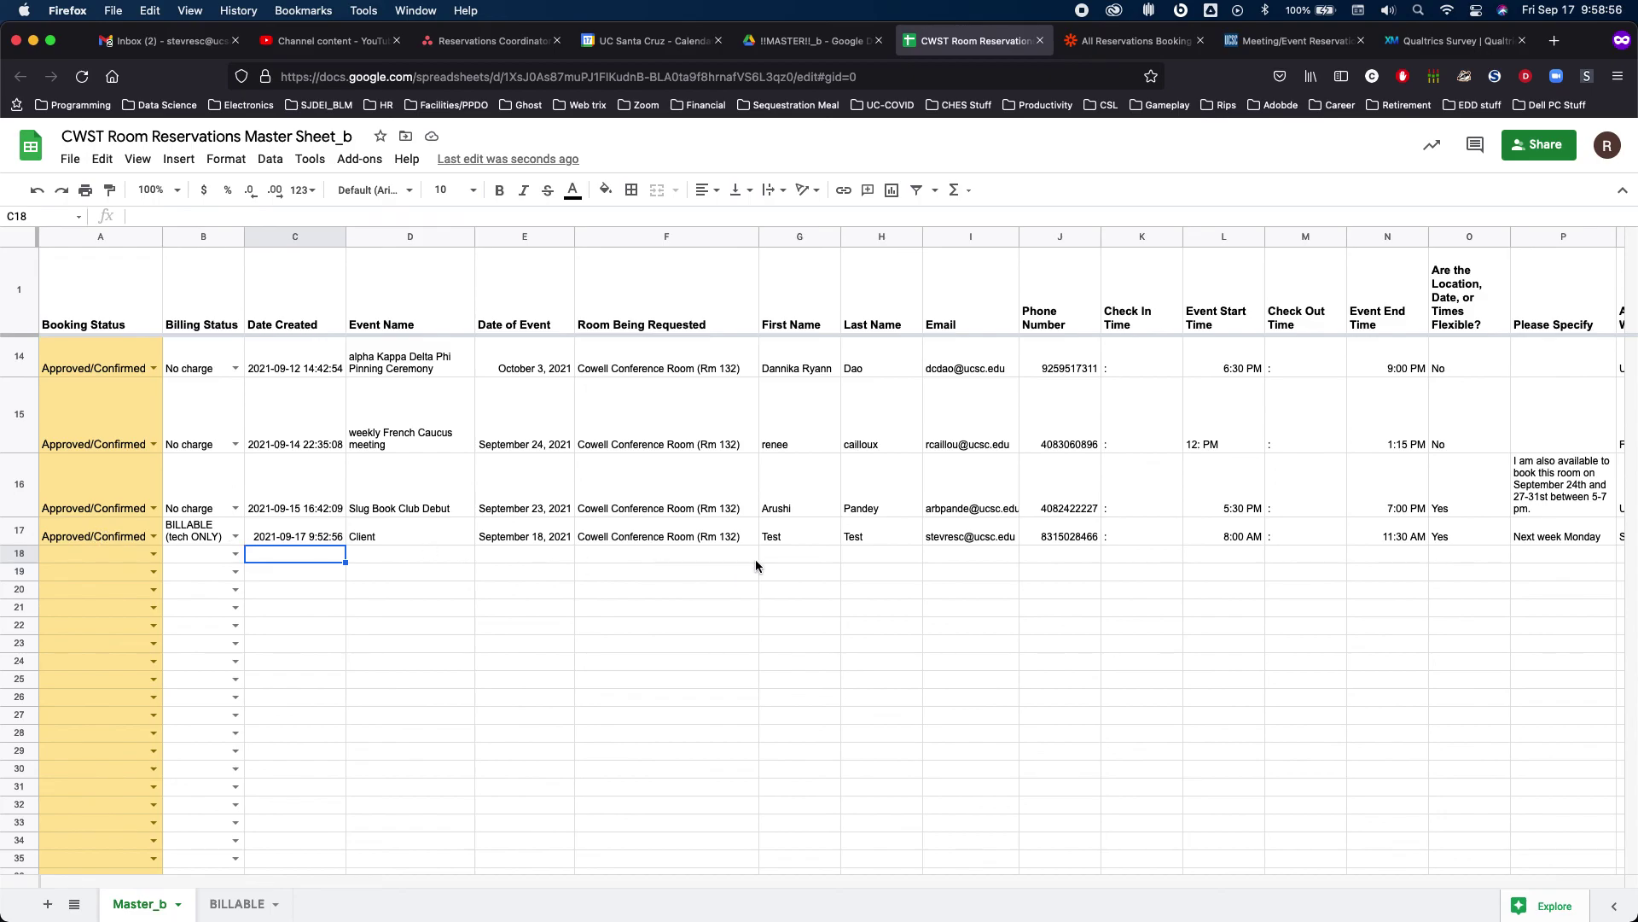
{"action": "scroll", "coordinate": [755, 560], "scroll_direction": "right", "scroll_amount": 10}
{"action": "scroll", "coordinate": [755, 563], "scroll_direction": "right", "scroll_amount": 15}
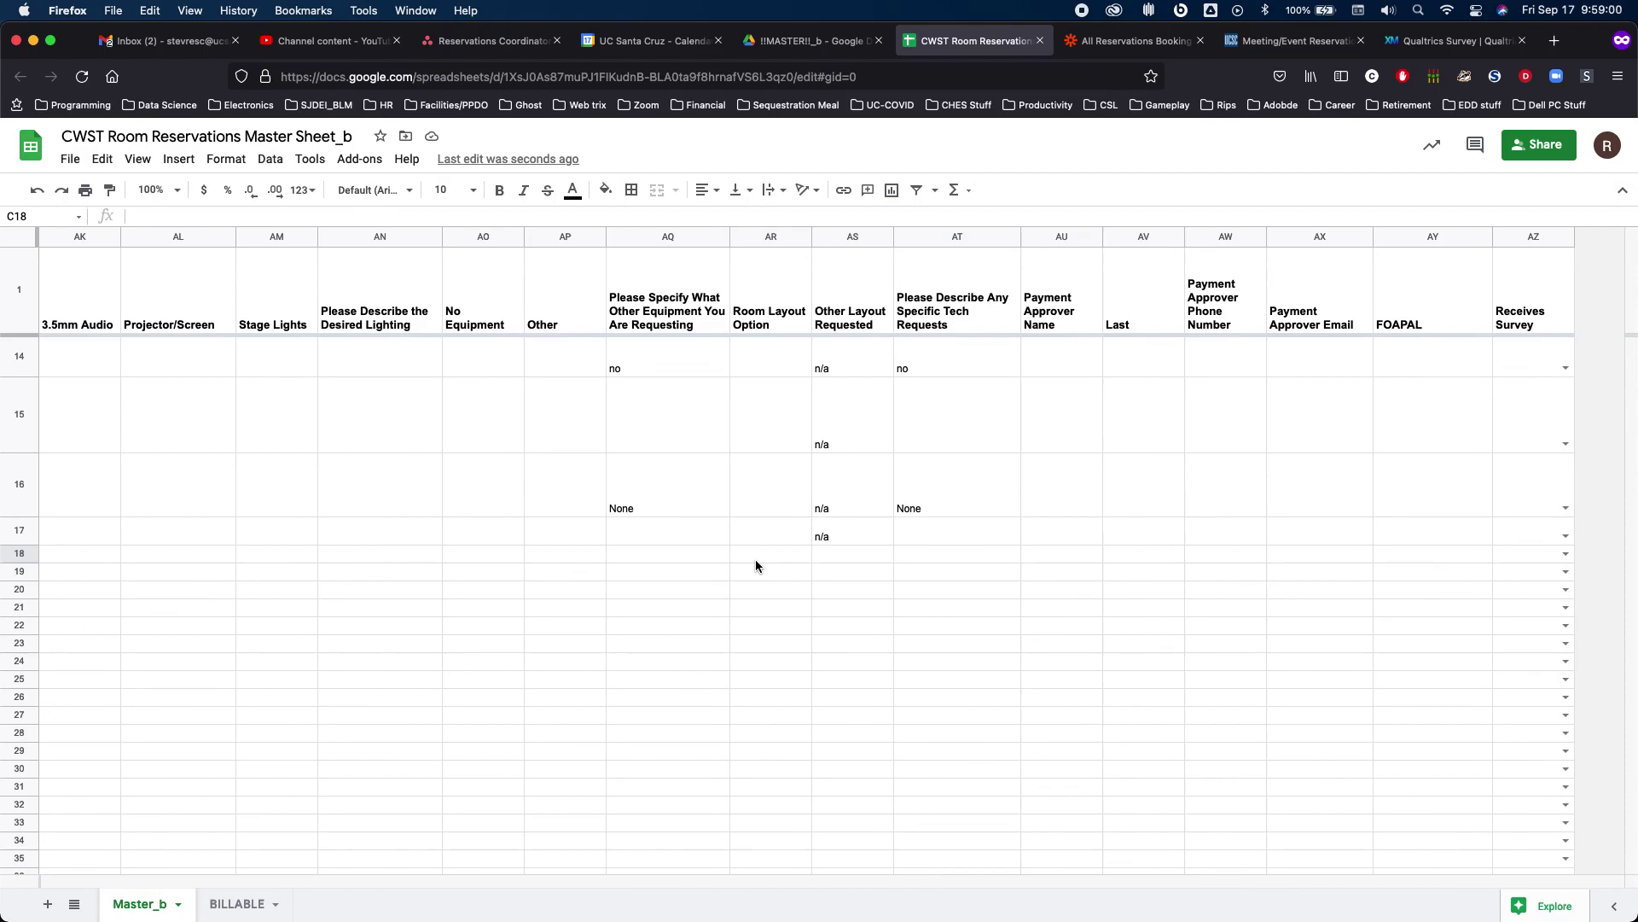
{"action": "scroll", "coordinate": [755, 565], "scroll_direction": "left", "scroll_amount": 20}
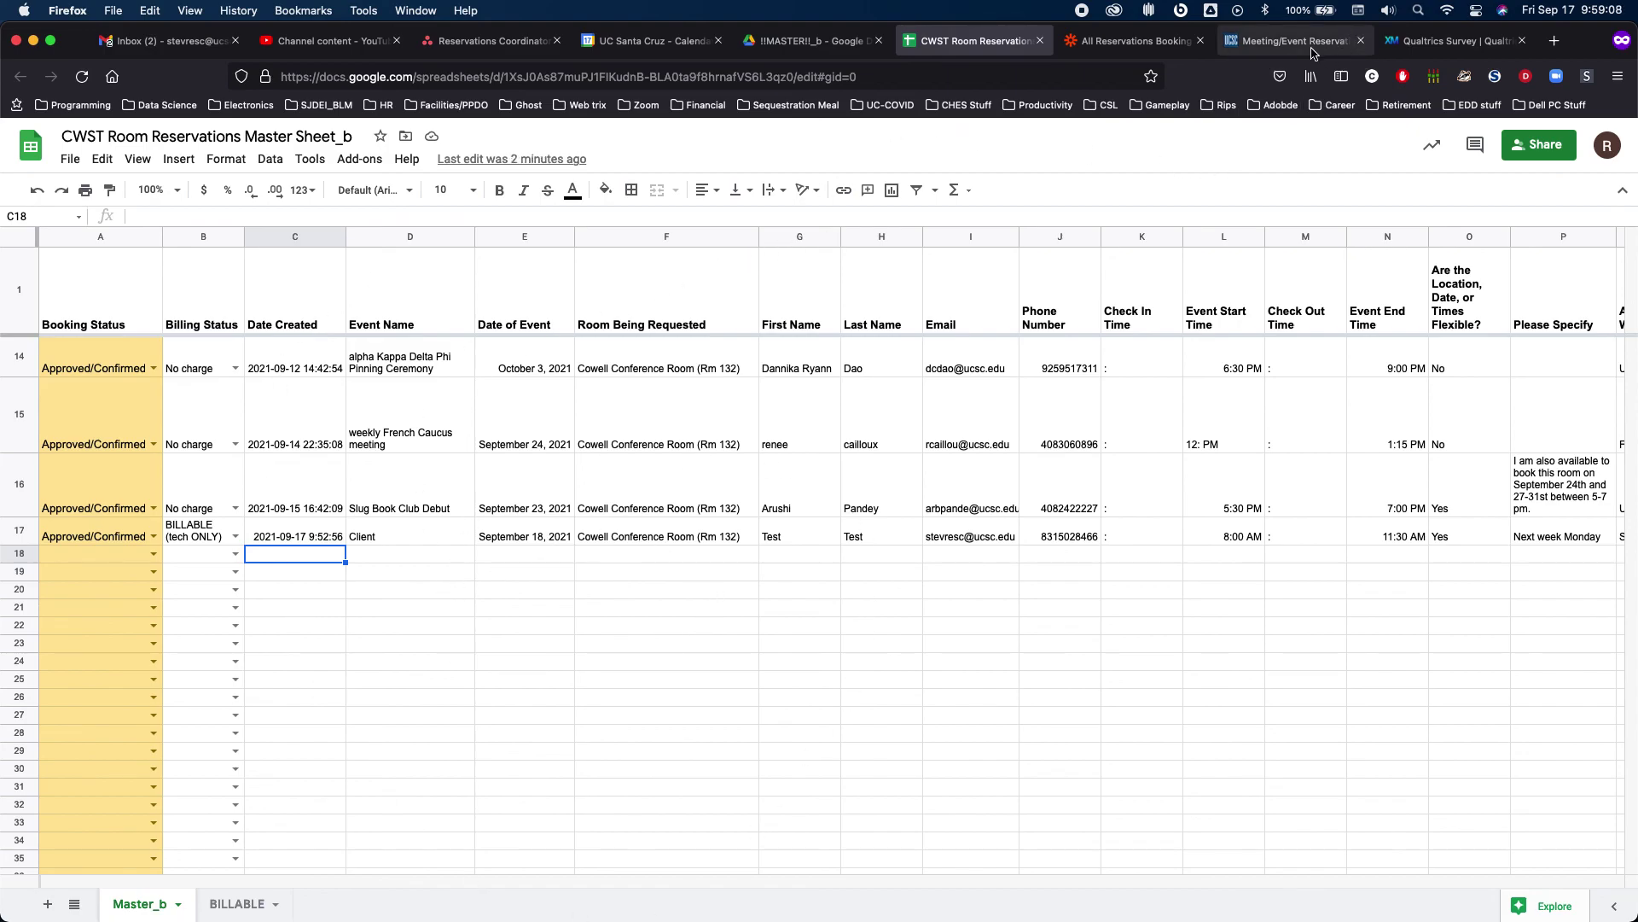
{"action": "left_click", "coordinate": [1096, 40]}
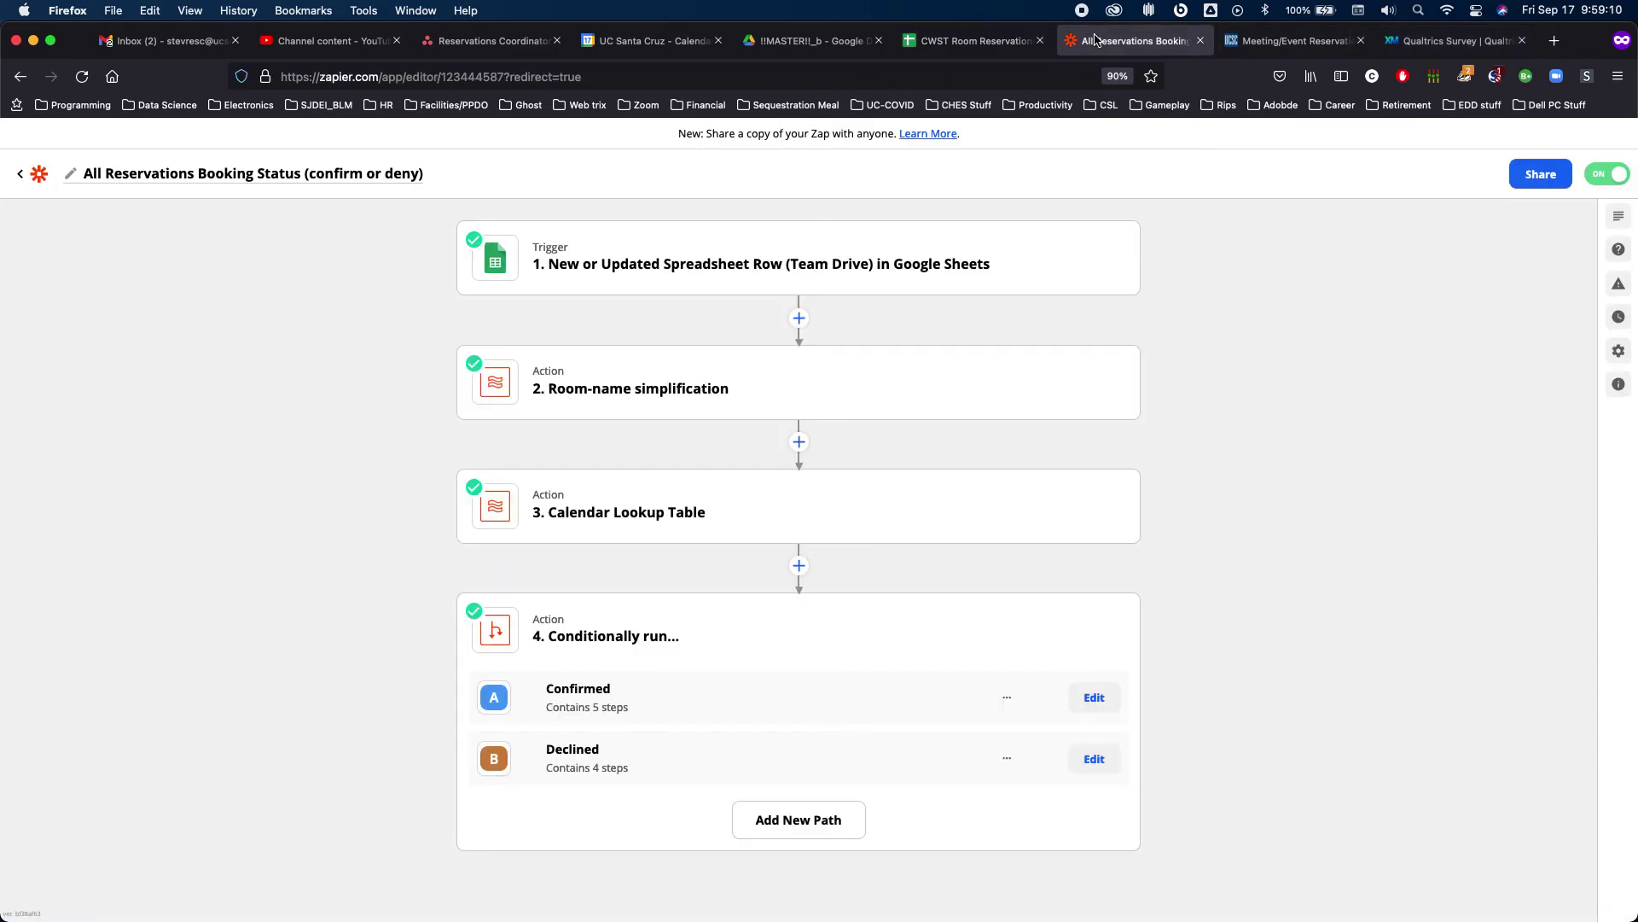